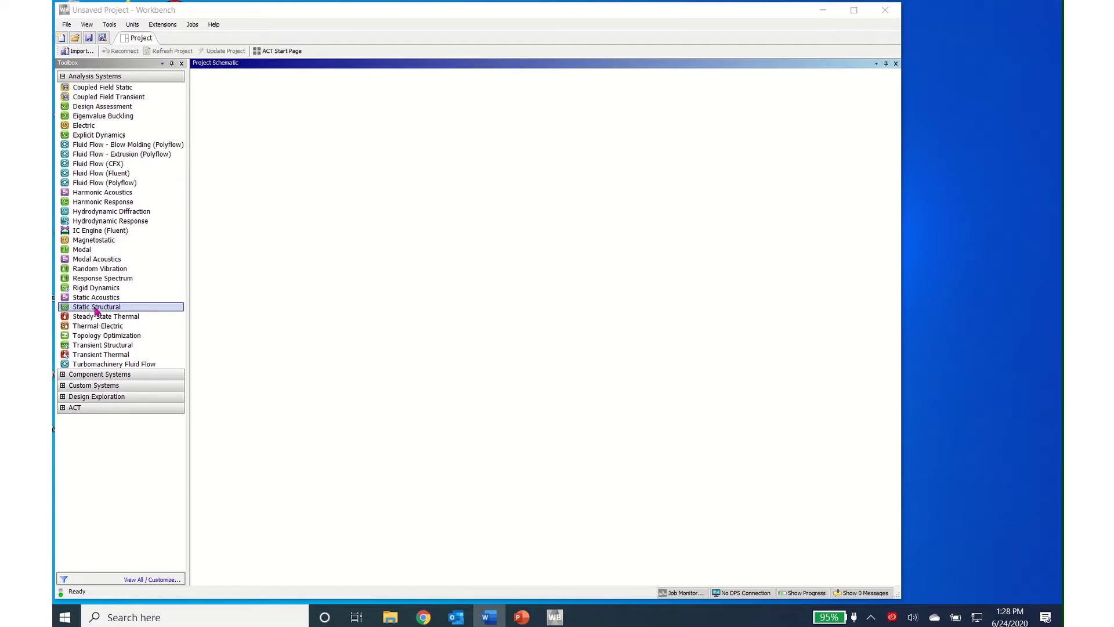
- Add a Static Structural analysis system to the empty project schematic
drag(96, 311, 251, 139)
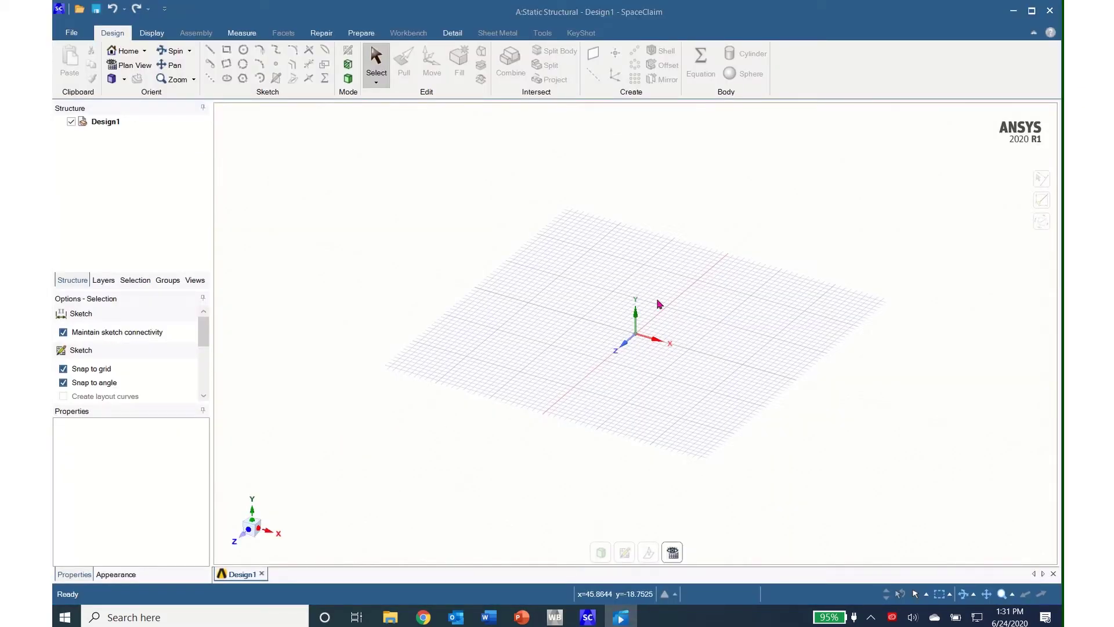
- Select the XY plane as the new sketch plane and show it in plan view
right_click(705, 302)
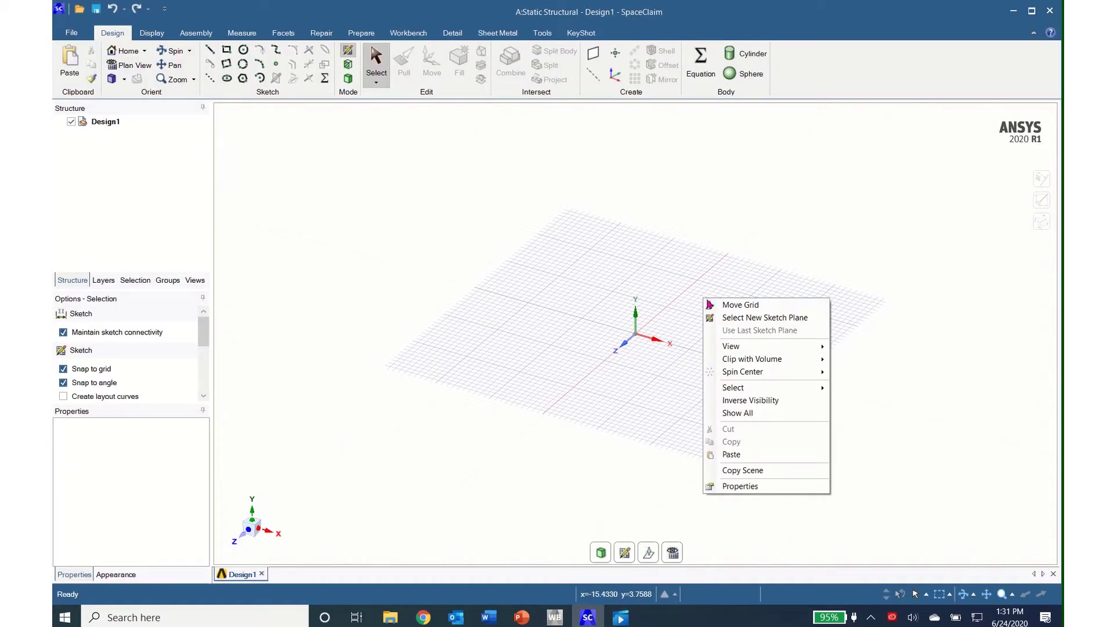
click(749, 318)
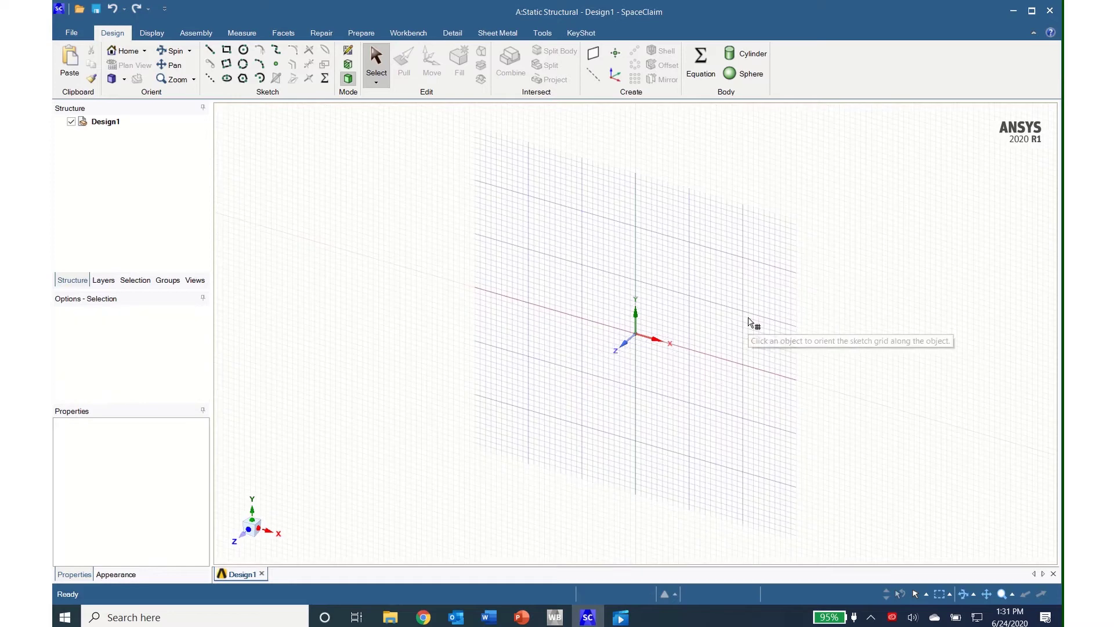
click(654, 326)
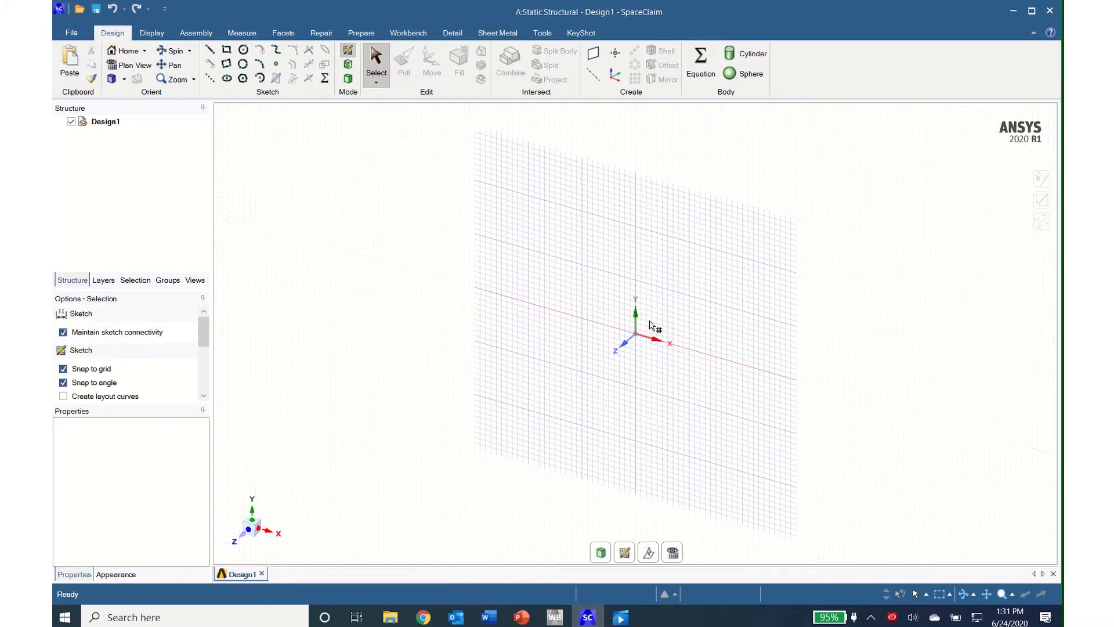
click(125, 65)
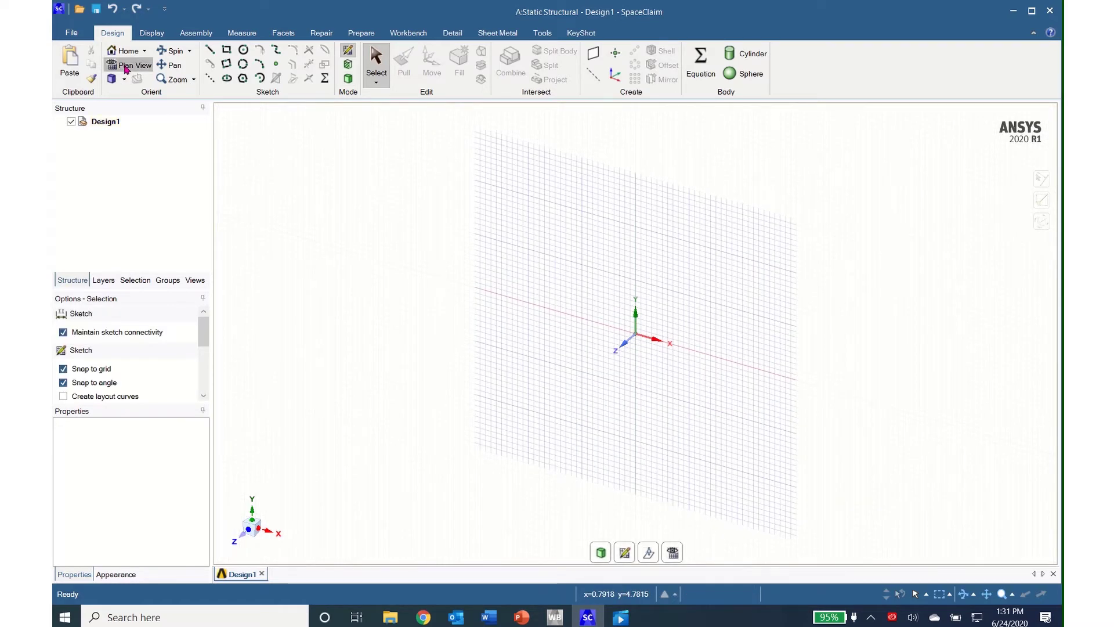
- Sketch a 1500 mm horizontal line from the origin along the positive X axis
click(209, 51)
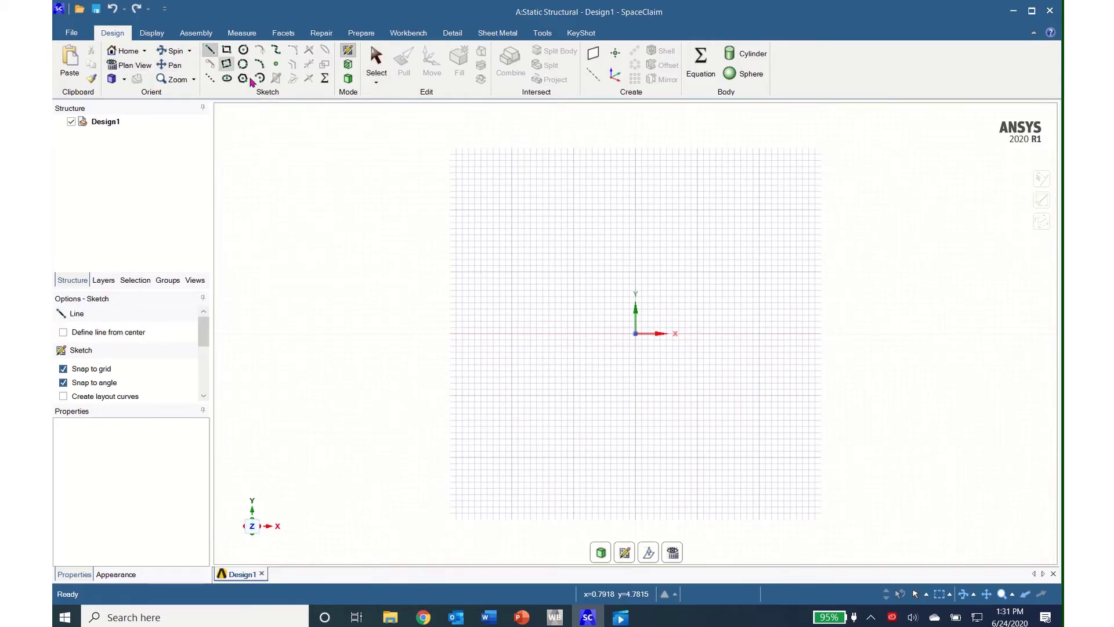
click(636, 335)
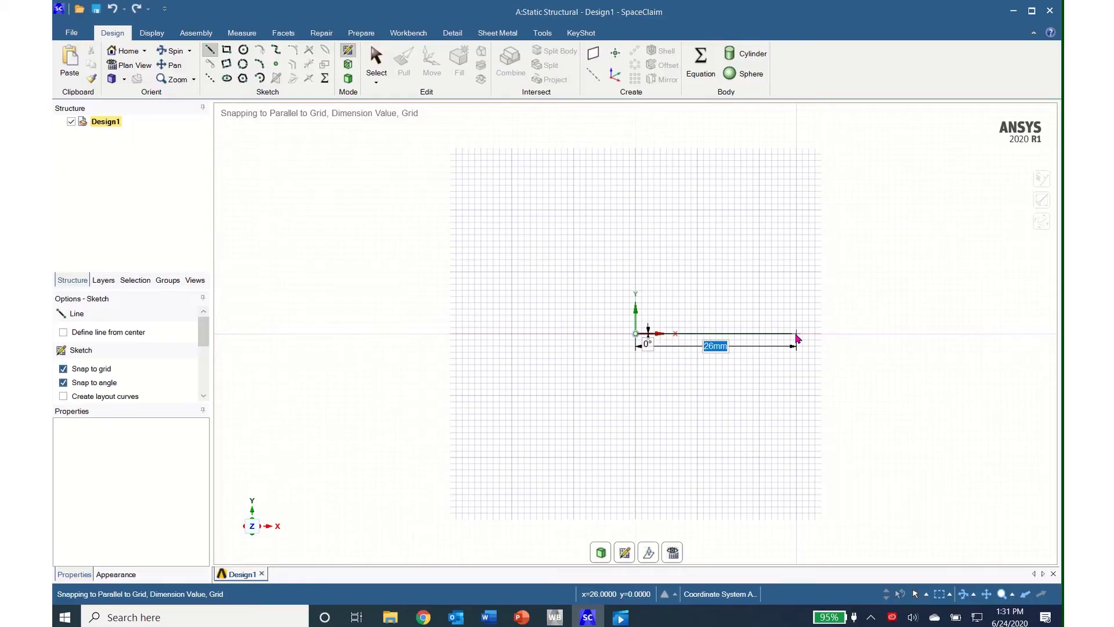
text(1500)
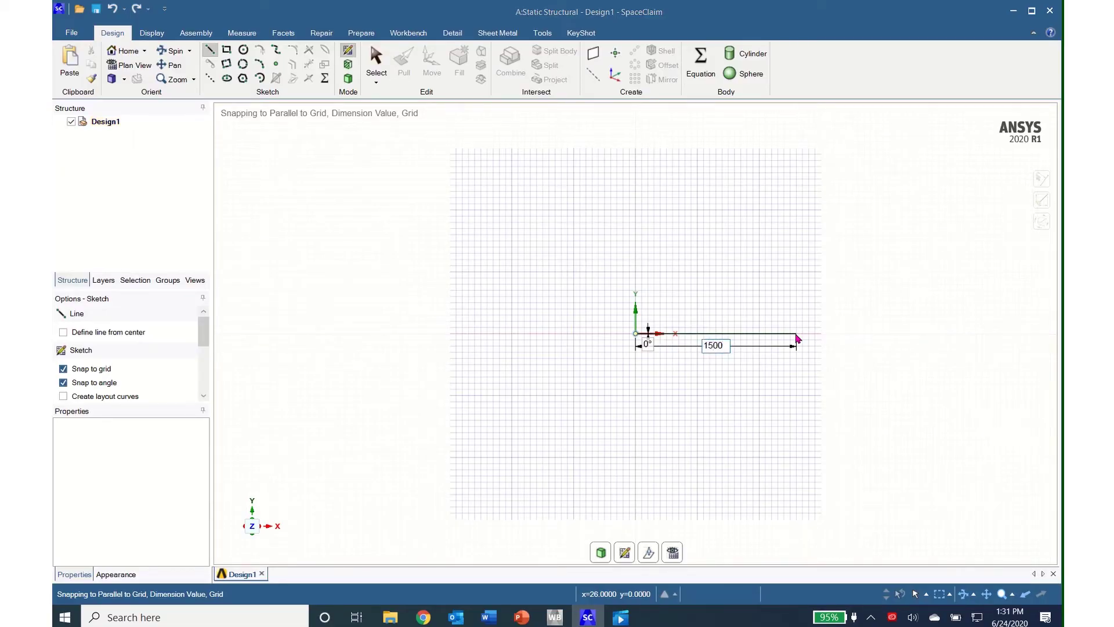
key(Return)
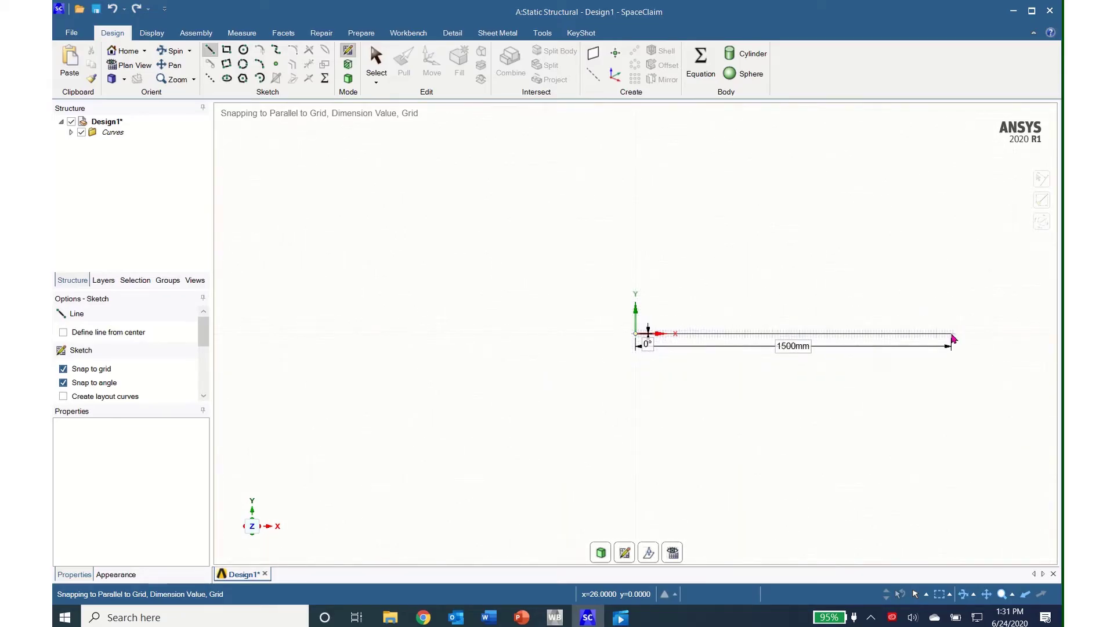
- Sketch a collinear 500 mm line that continues the horizontal line from its free end along the X axis
scroll(953, 338, down, 3)
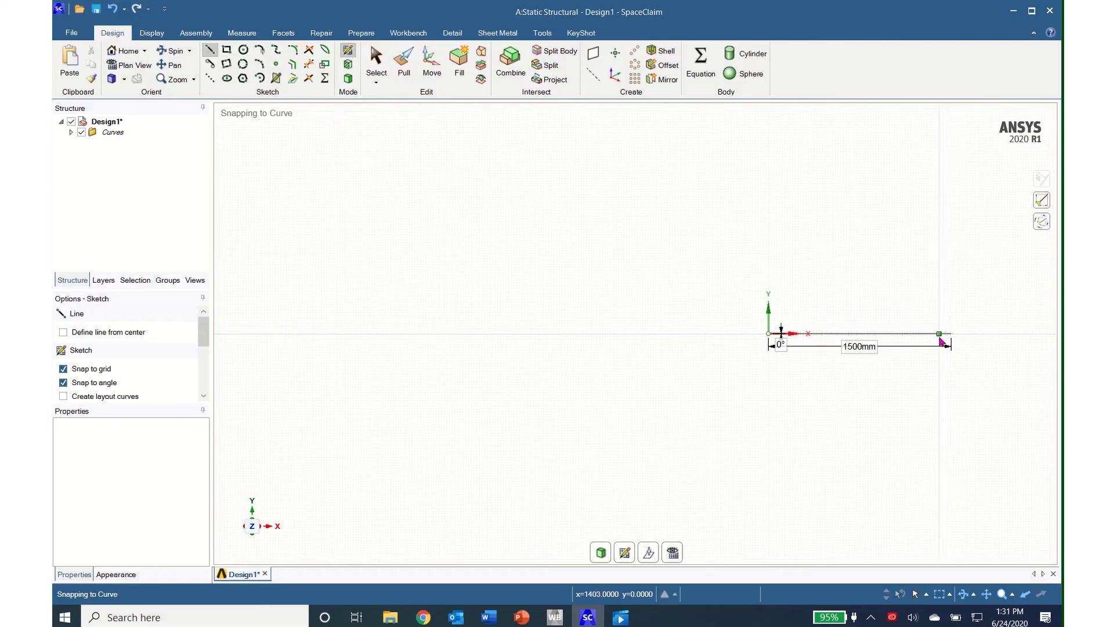
mouse_move(940, 342)
shift+middle_down()
mouse_move(818, 331)
mouse_move(661, 346)
shift+middle_up()
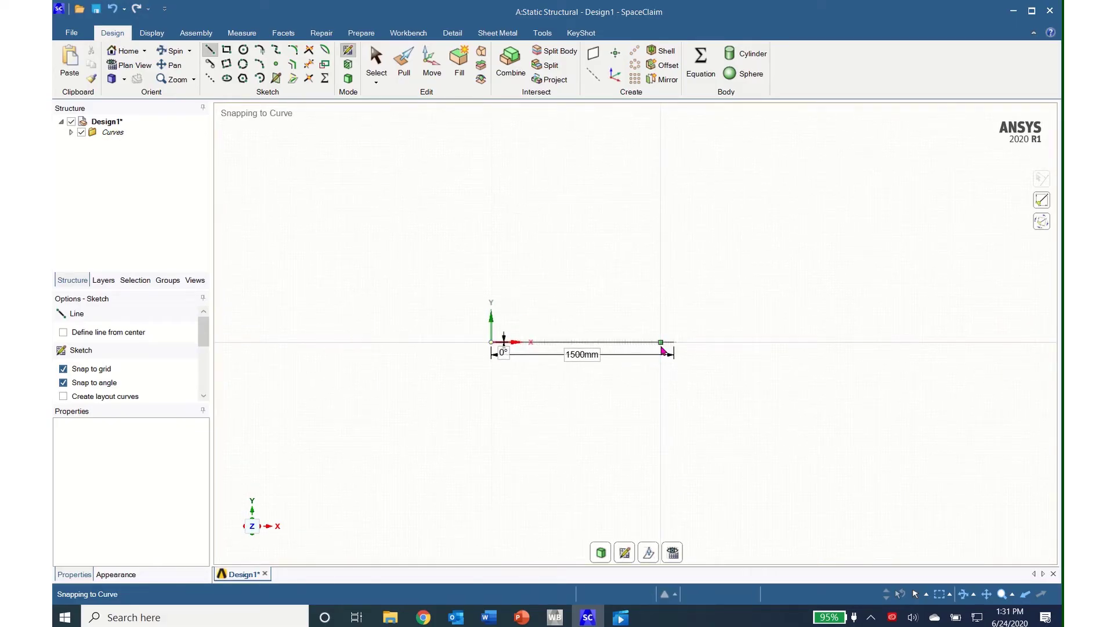
scroll(662, 346, up, 3)
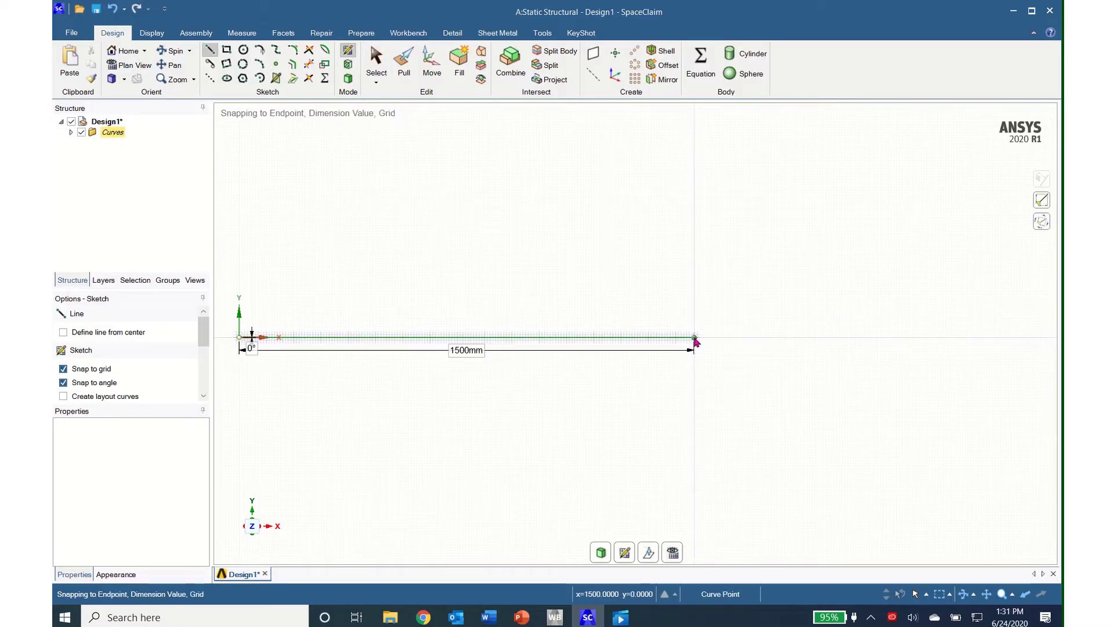
click(694, 337)
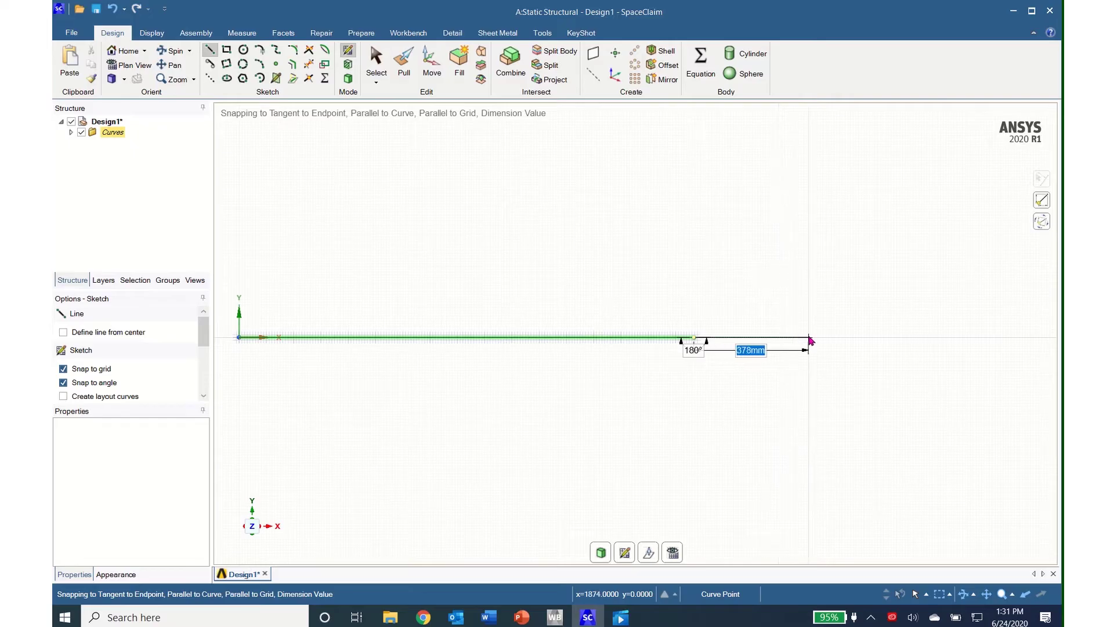
text(500)
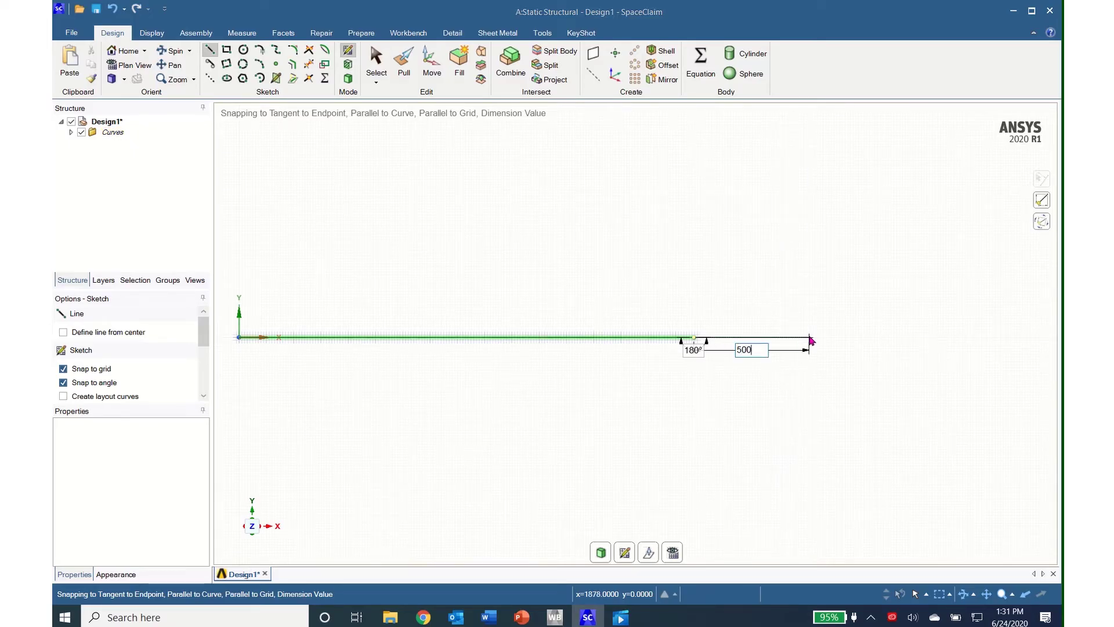
key(Return)
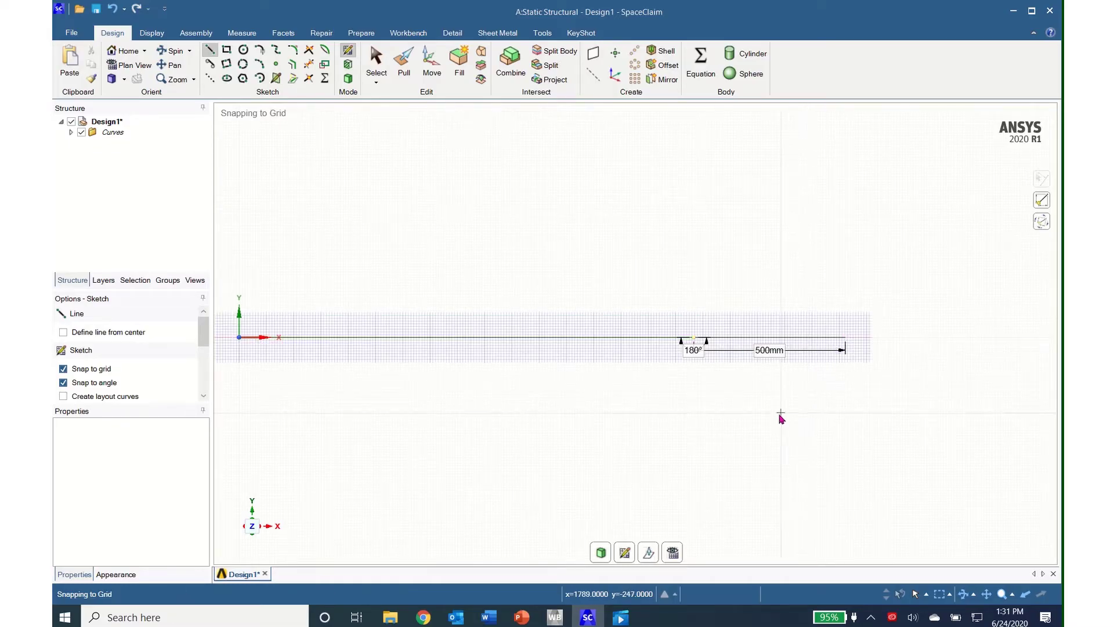
- Sketch a 1732.05 mm inclined line at 150° from the junction of the two horizontal lines down to directly below the origin
shift+middle_drag(730, 433, 850, 332)
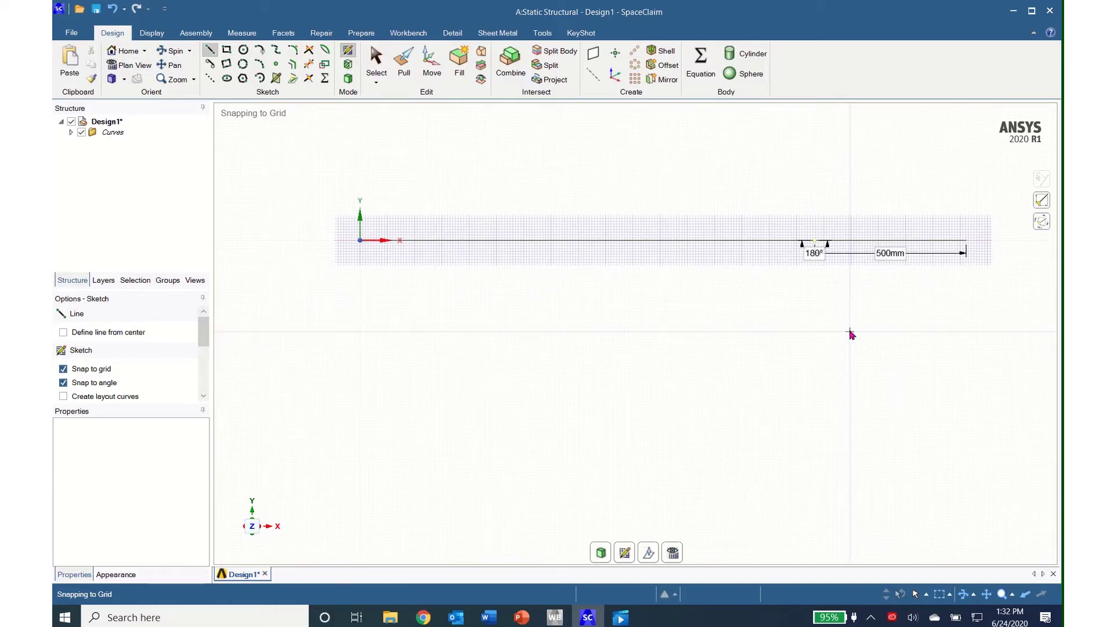
click(816, 242)
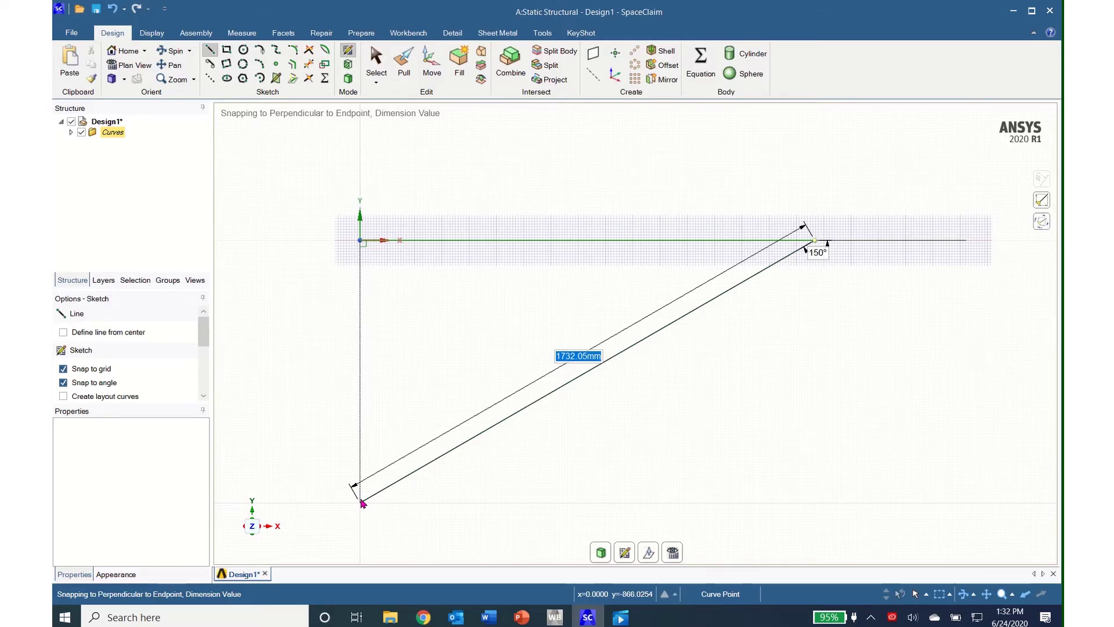
text(17)
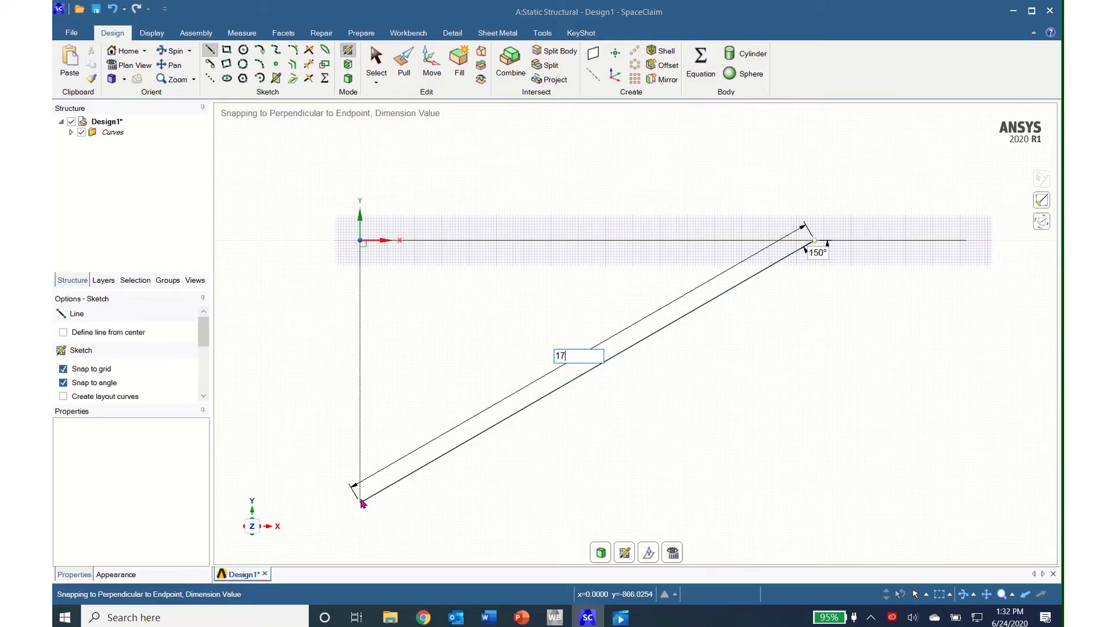
text(32.0)
key(Return)
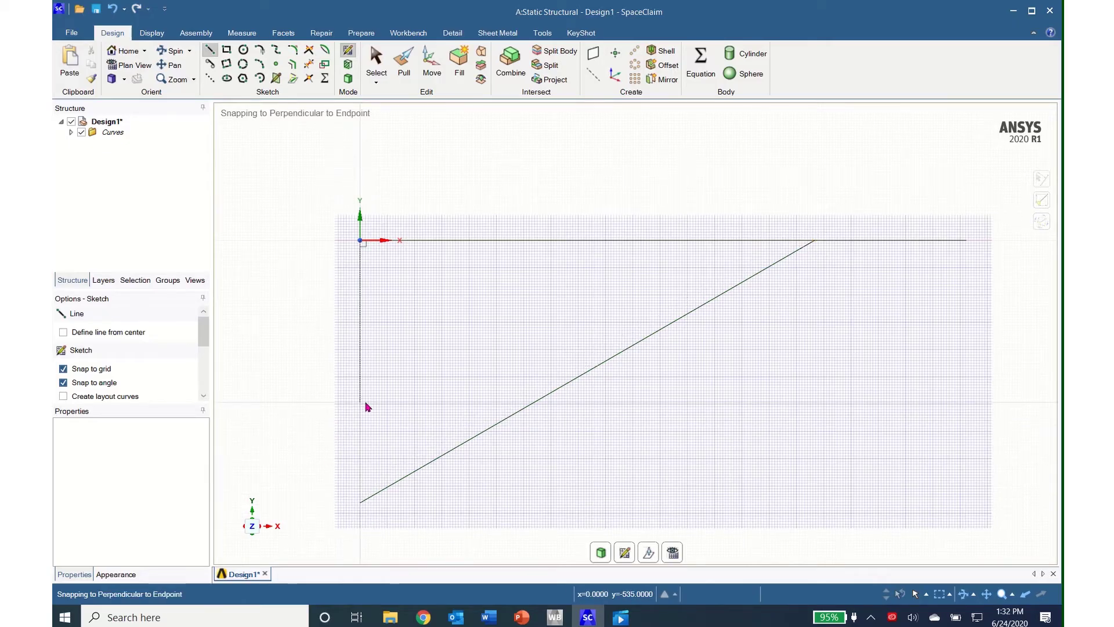
key(s)
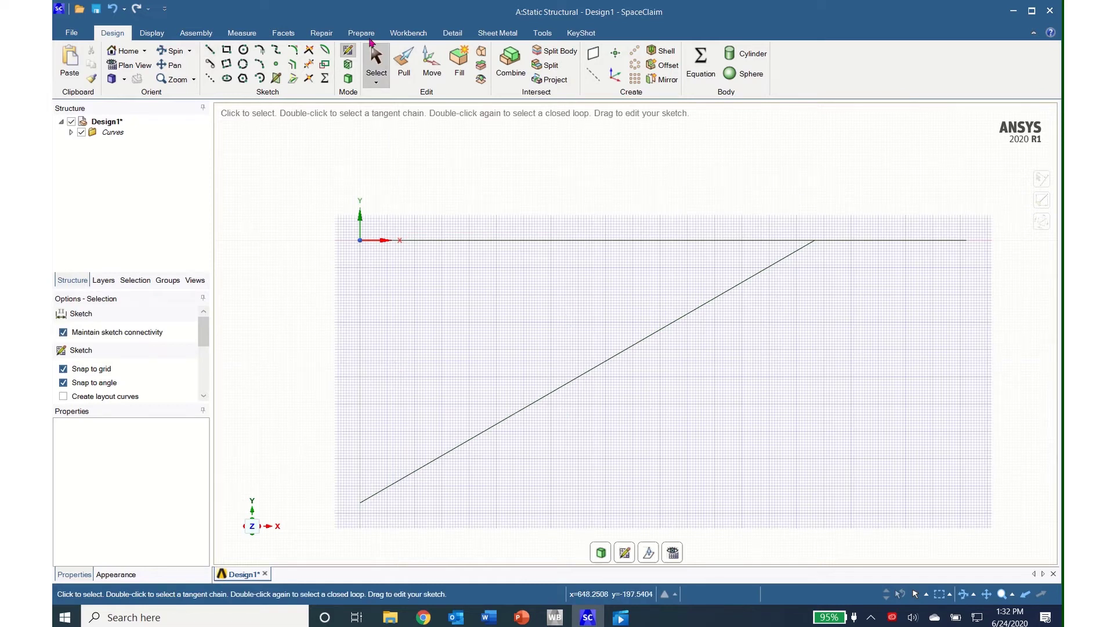
- Add a solid circular beam profile to the design from the profile library
click(361, 33)
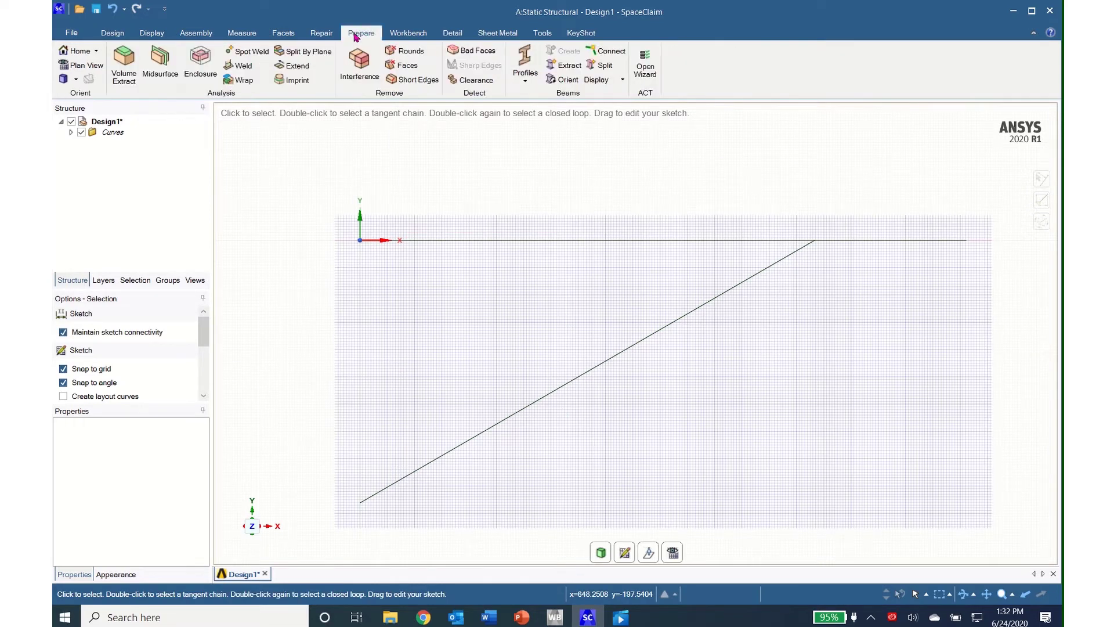
click(524, 82)
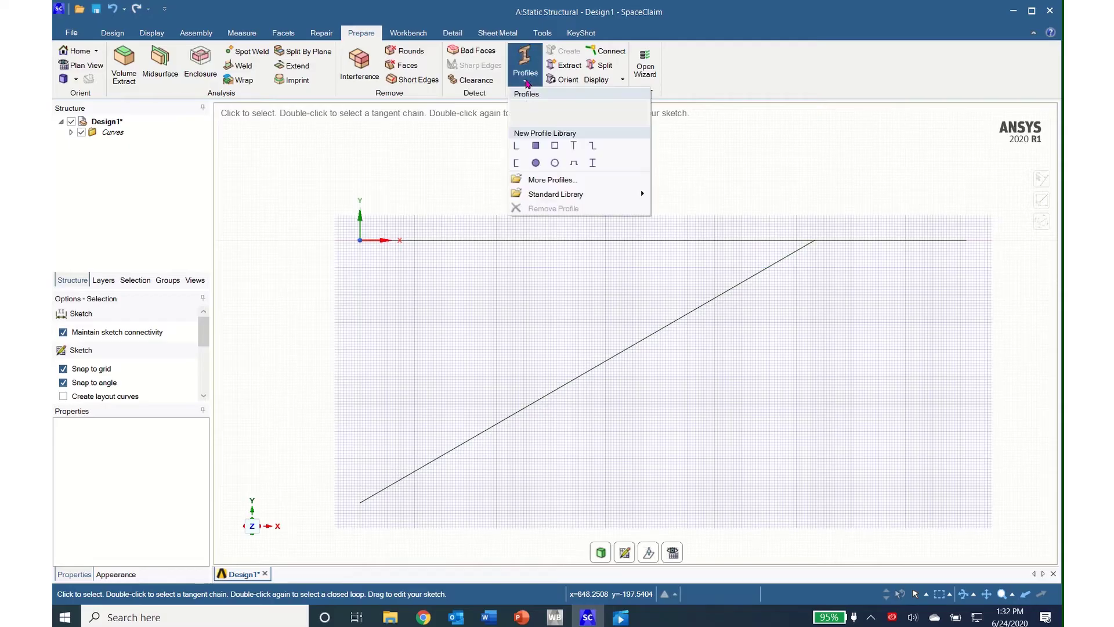
click(537, 163)
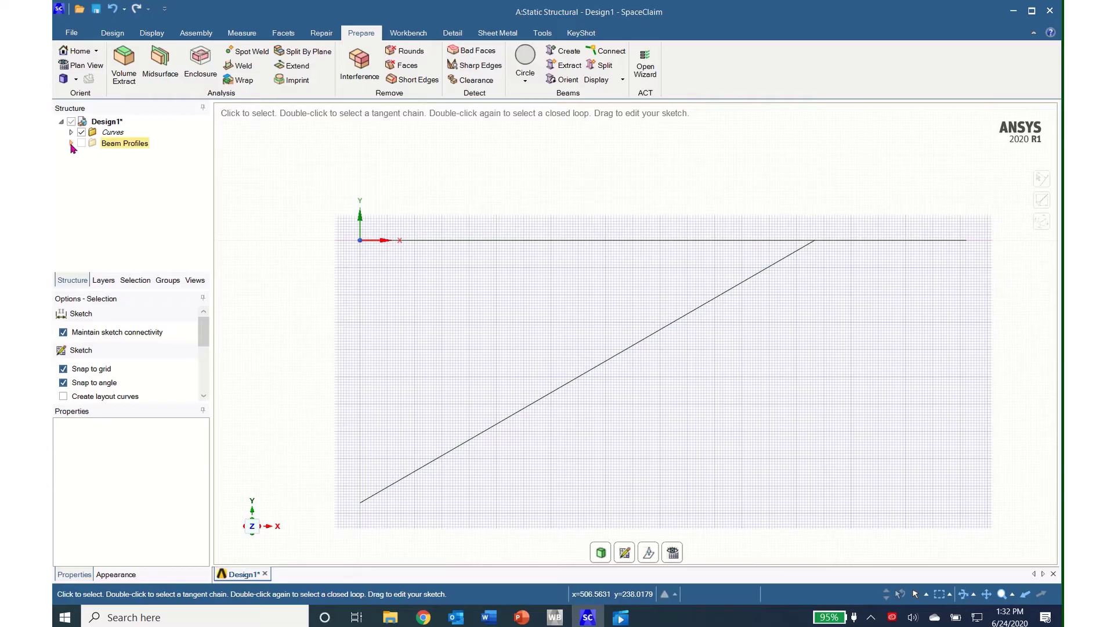
- Edit the Circle beam profile by setting its driving radius dimension R to 30 mm, and return to Design1
click(71, 143)
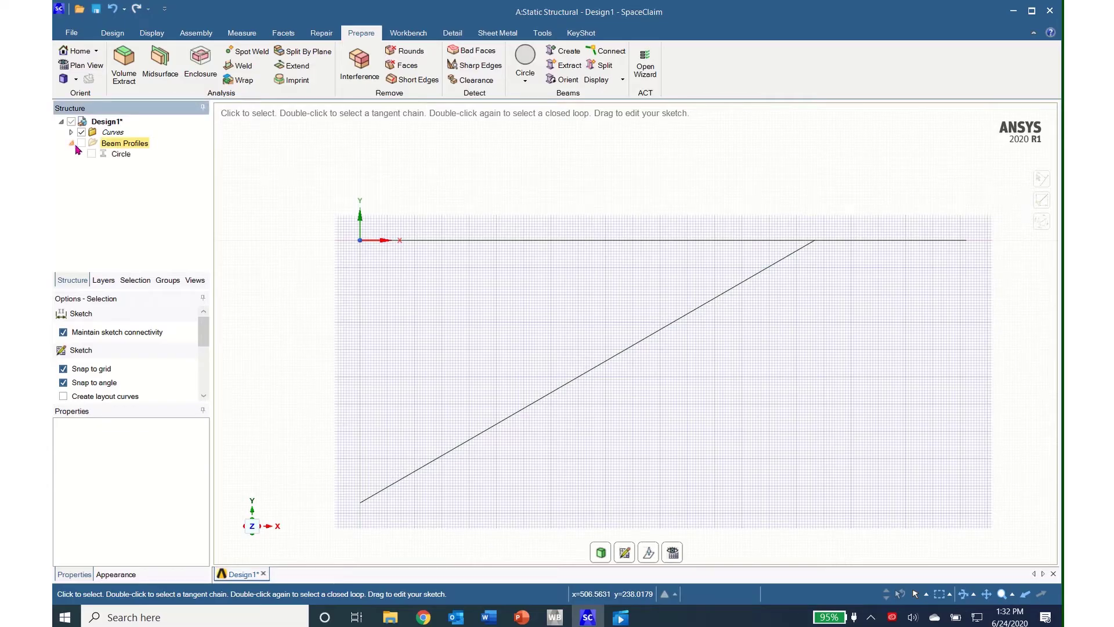
click(119, 154)
right_click(117, 155)
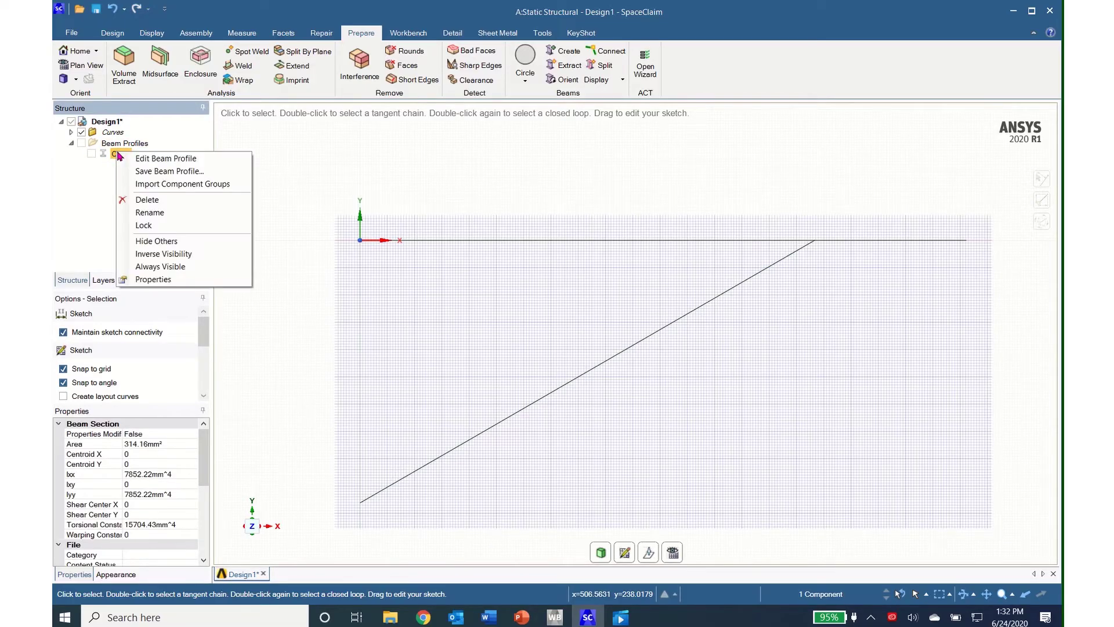
click(148, 161)
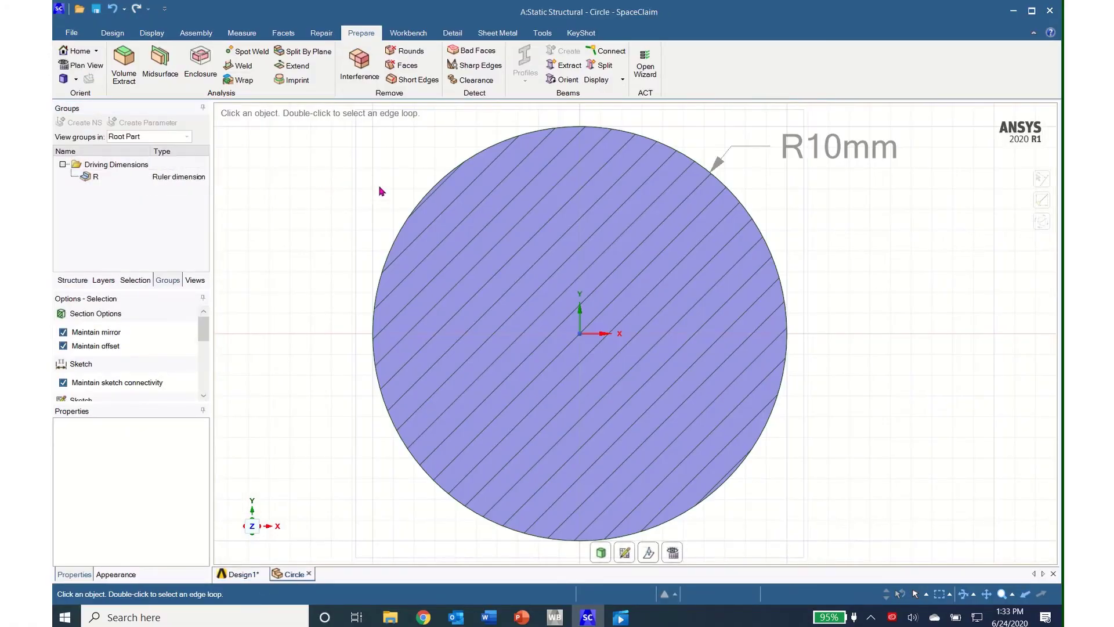
click(174, 181)
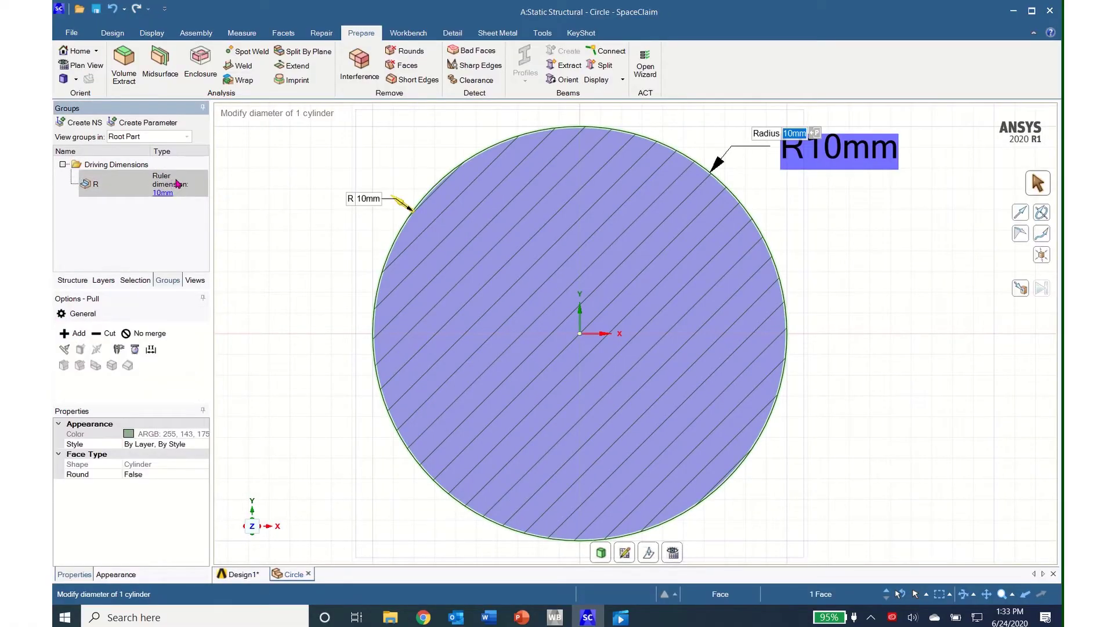
click(164, 194)
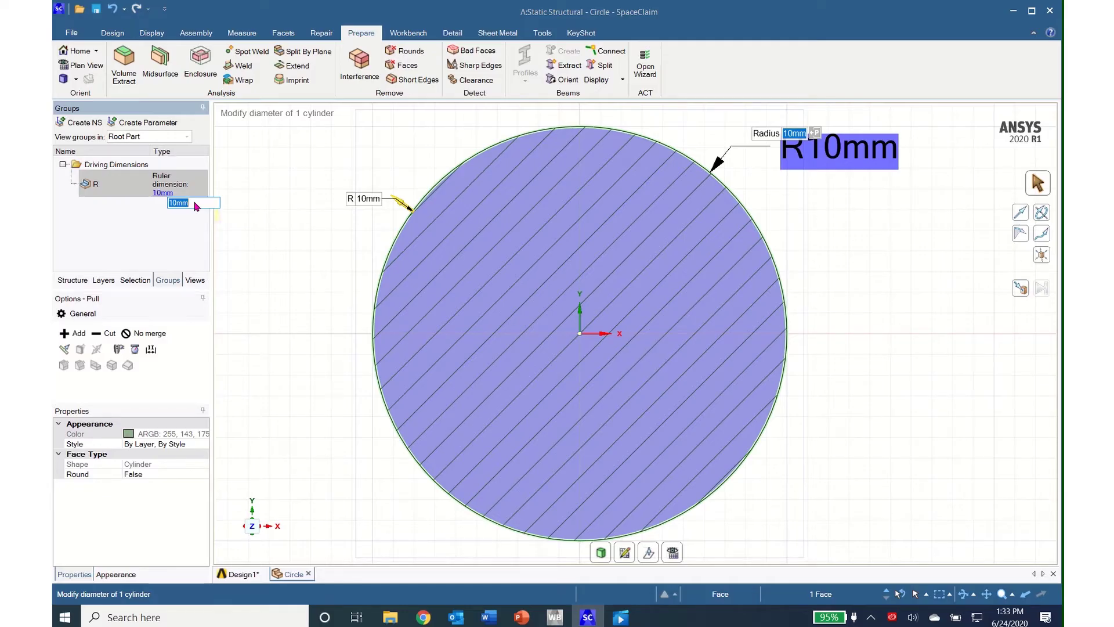
text(30)
key(Return)
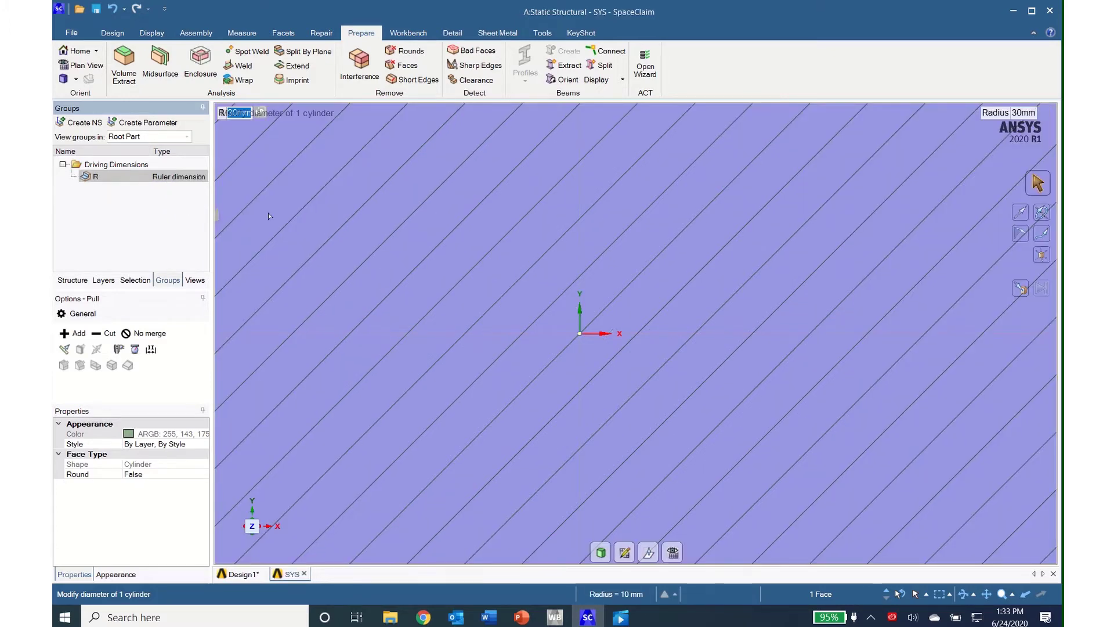
scroll(584, 414, down, 5)
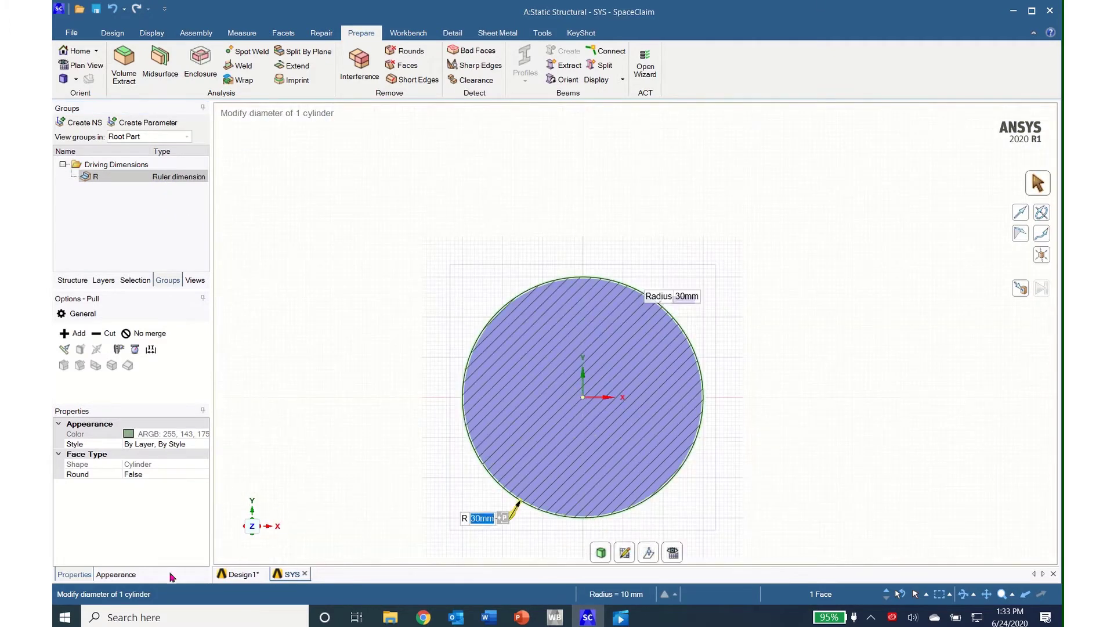
click(244, 575)
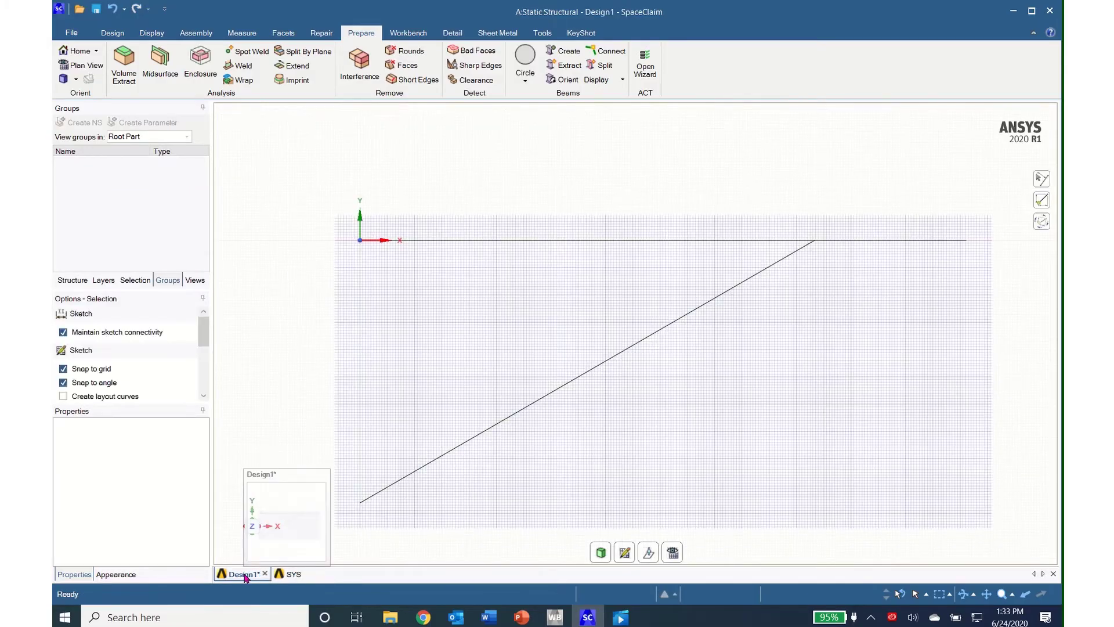
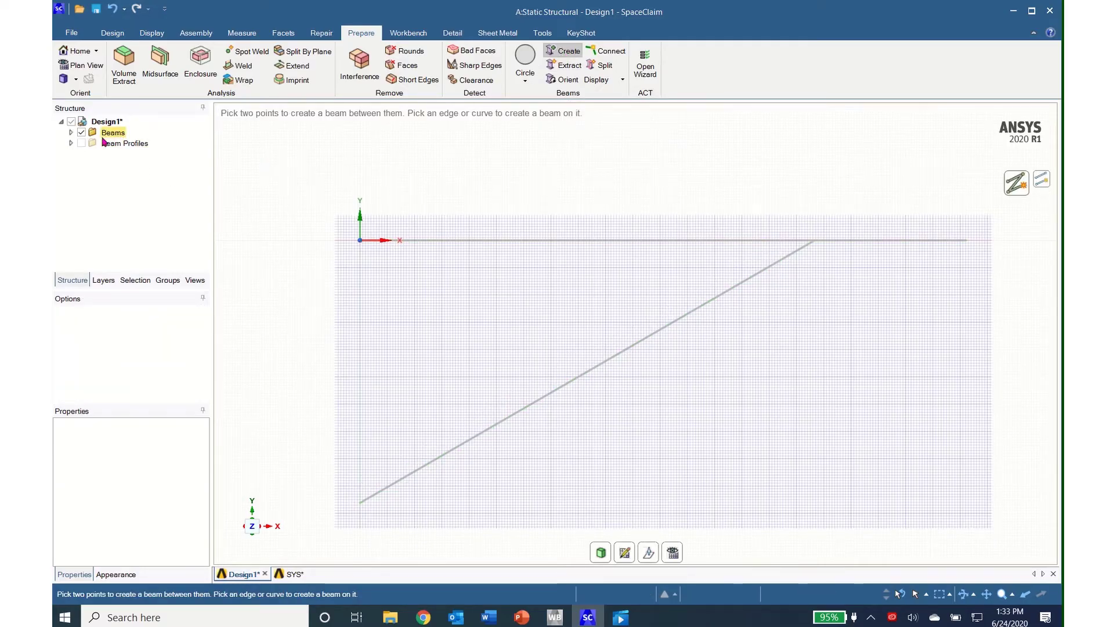
- Examine the circular beams and their profile in the structure tree, and leave the beam creation command
click(72, 133)
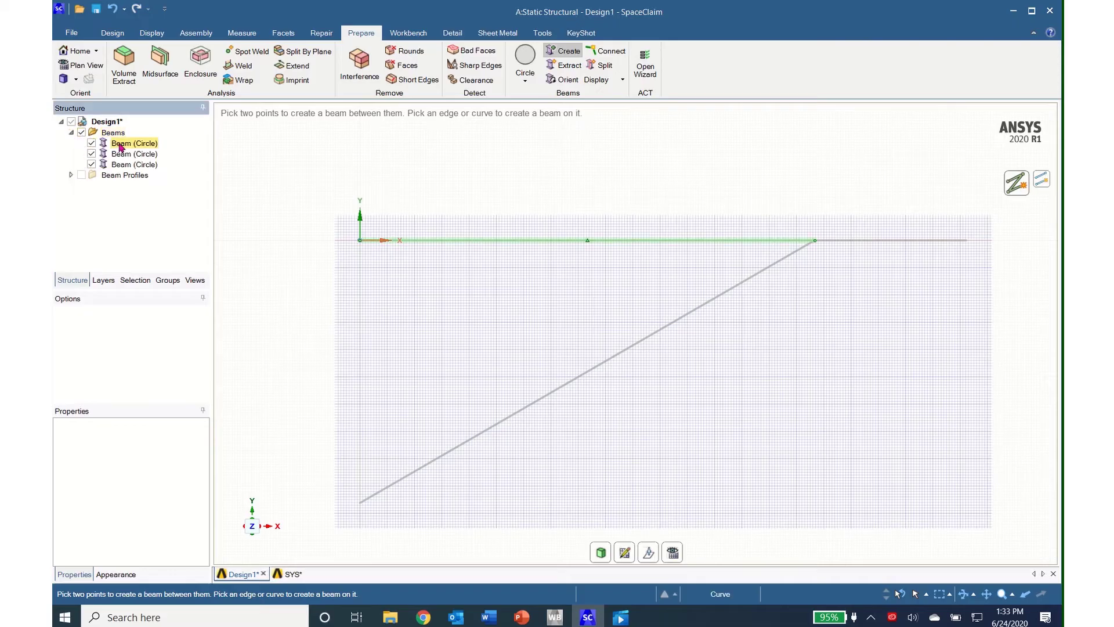
click(71, 175)
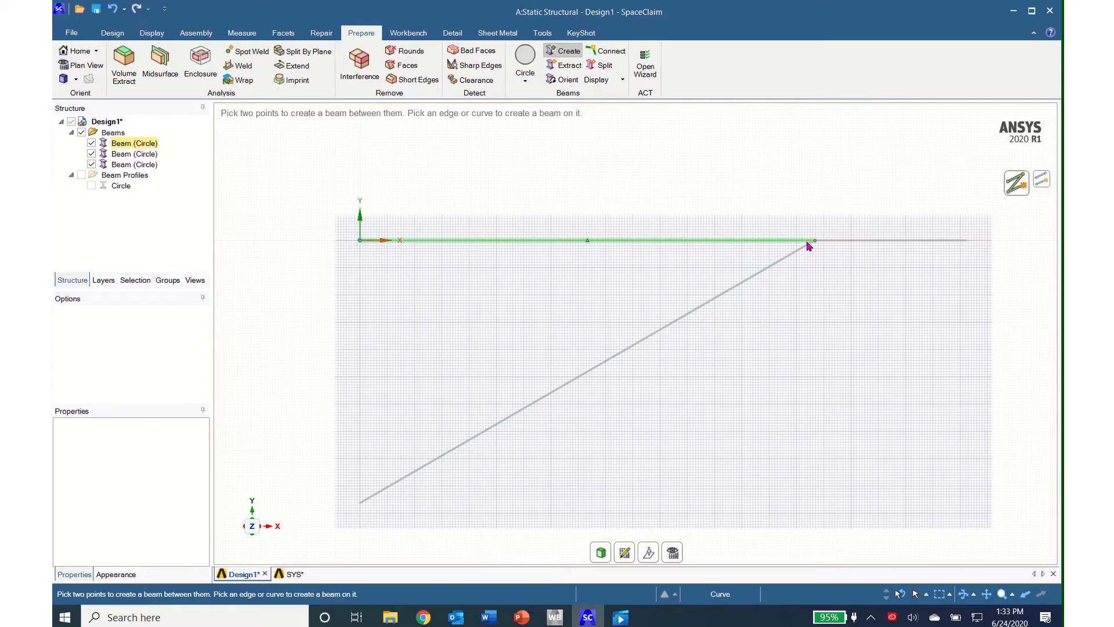
click(121, 146)
key(Escape)
click(111, 33)
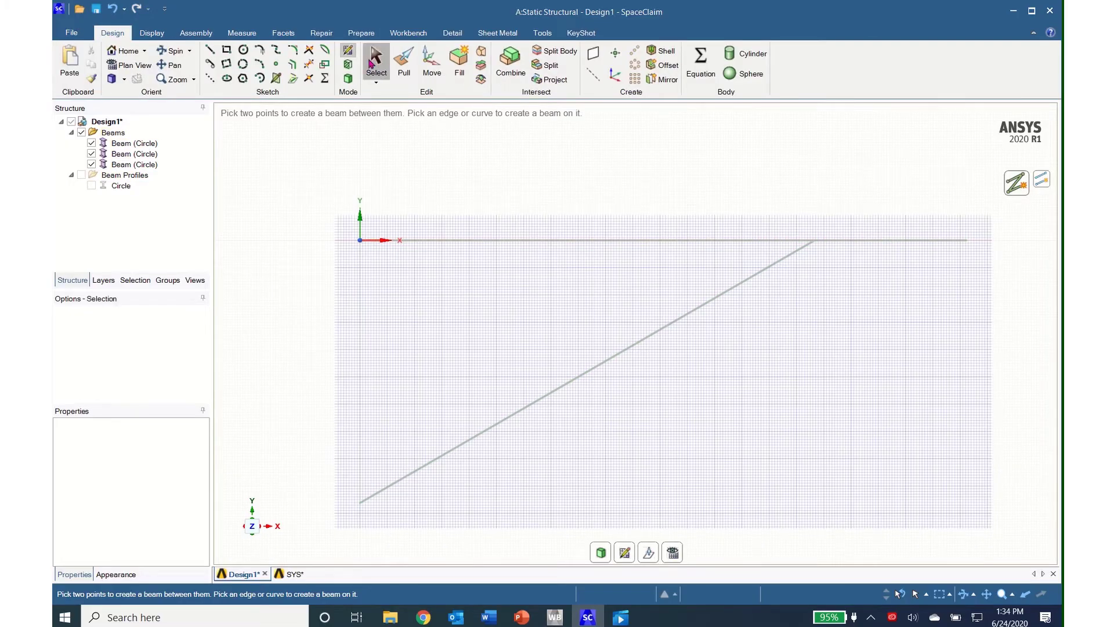
- Move the two collinear horizontal beams together into a new component
click(376, 63)
click(134, 142)
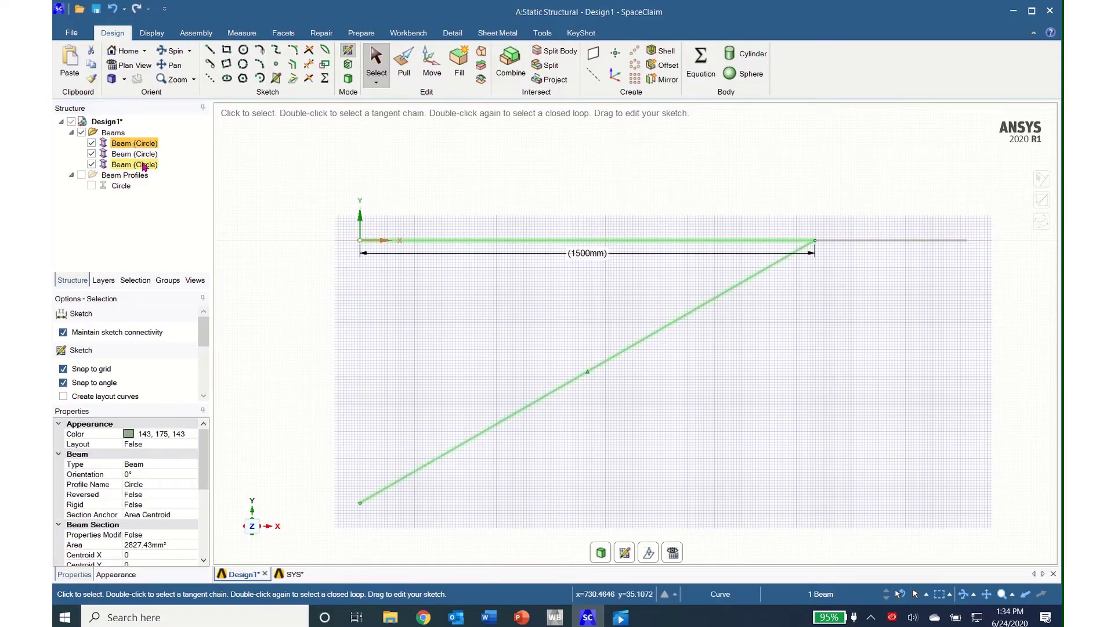
key(ctrl)
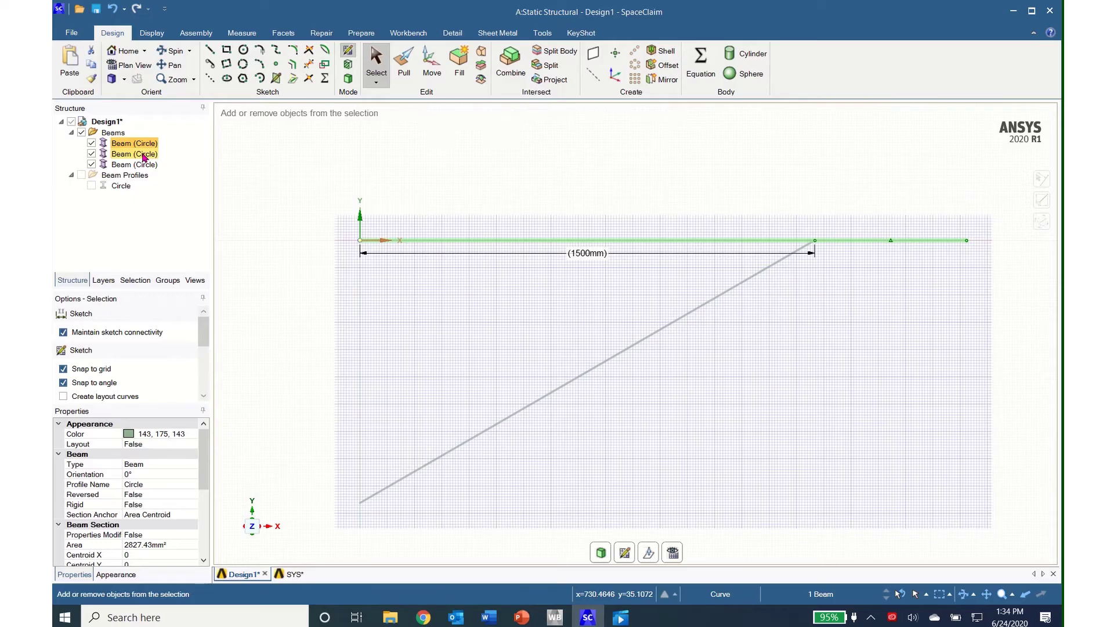
ctrl+click(143, 154)
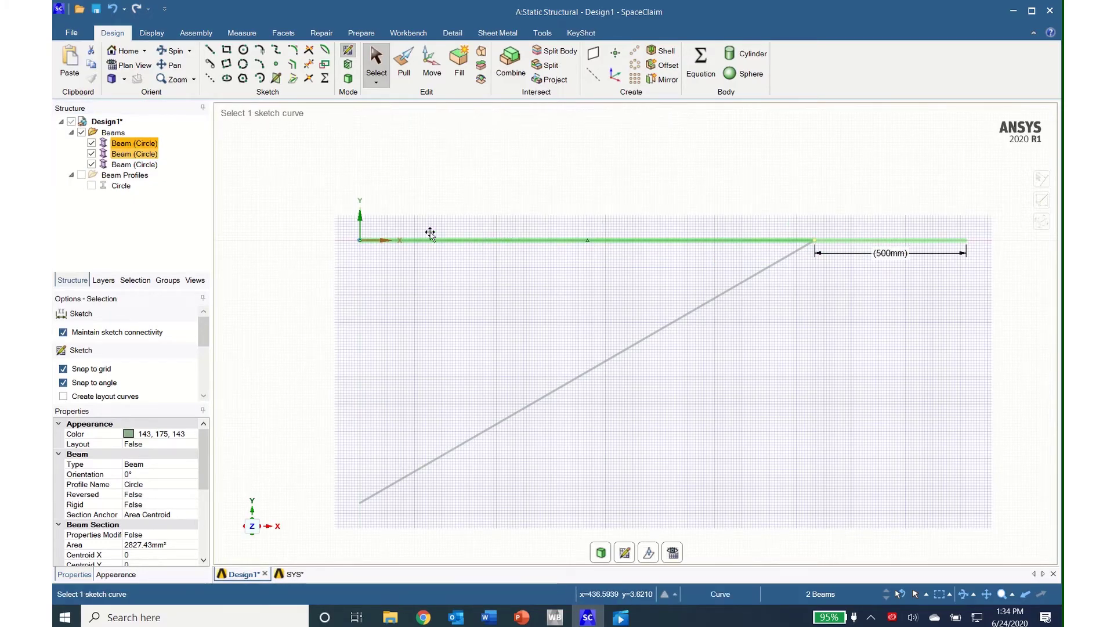
right_click(123, 153)
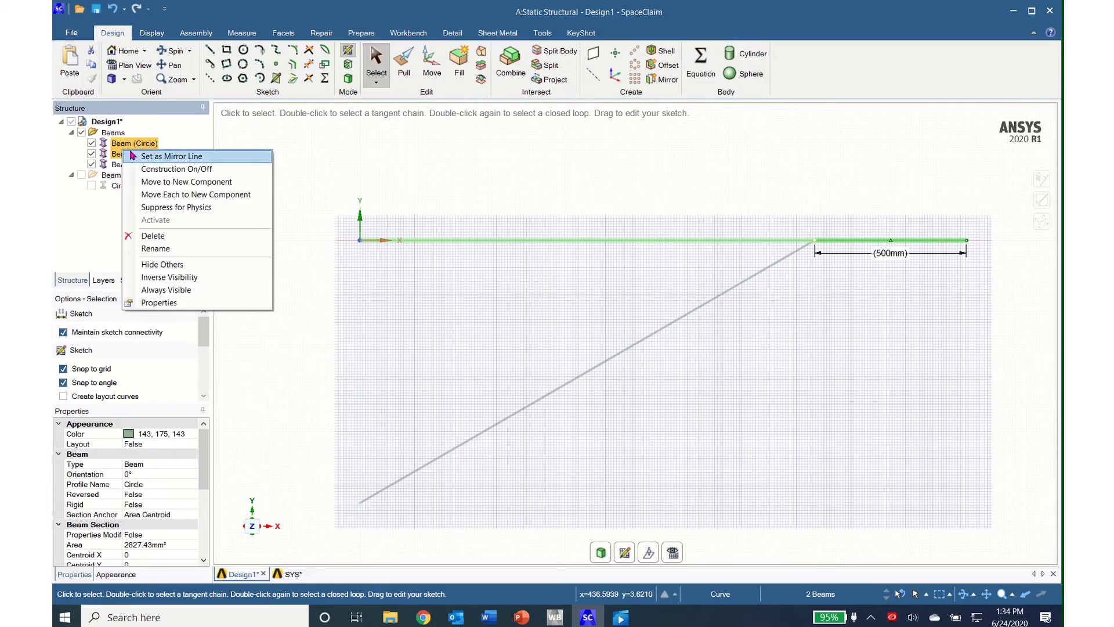
click(152, 182)
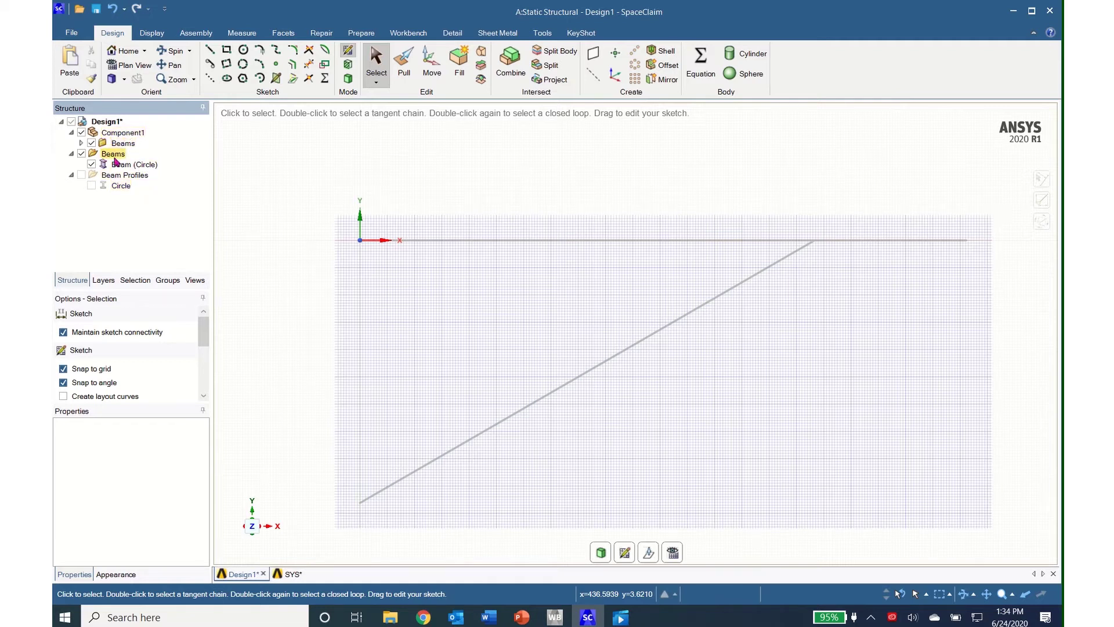
- Set Share Topology of Component1 to Merge and expand its list of beams
click(128, 136)
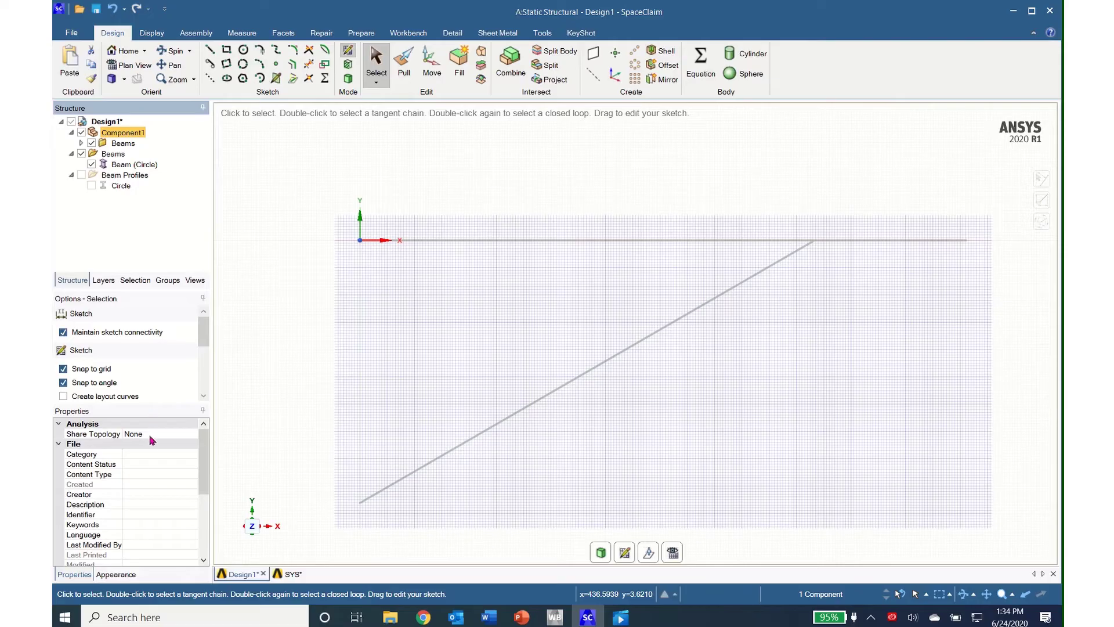
click(195, 435)
click(192, 434)
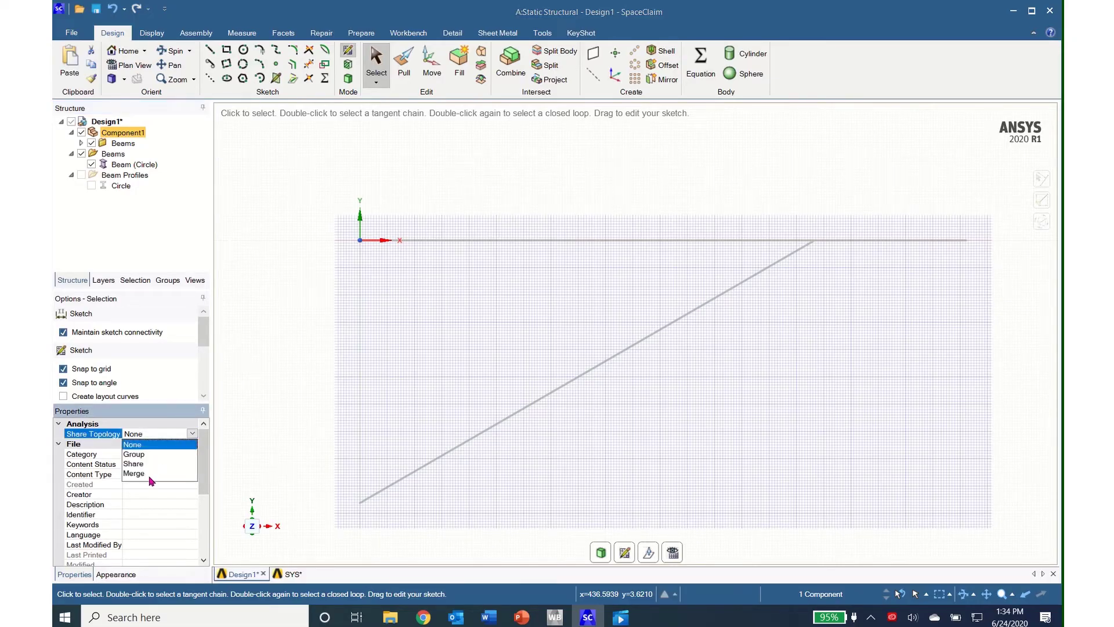
click(141, 476)
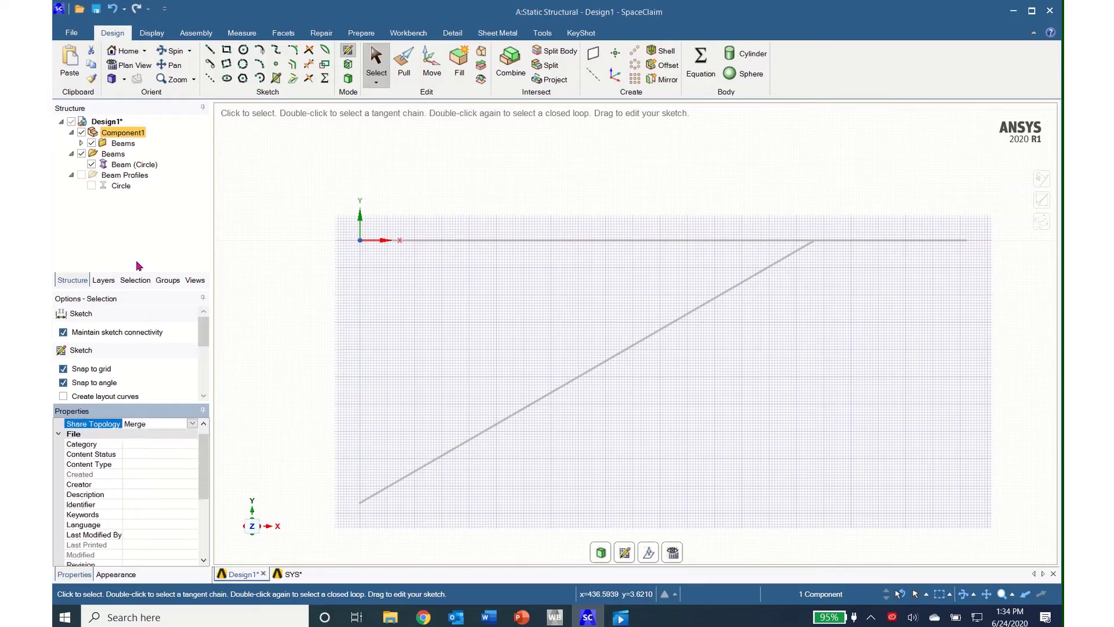
click(124, 224)
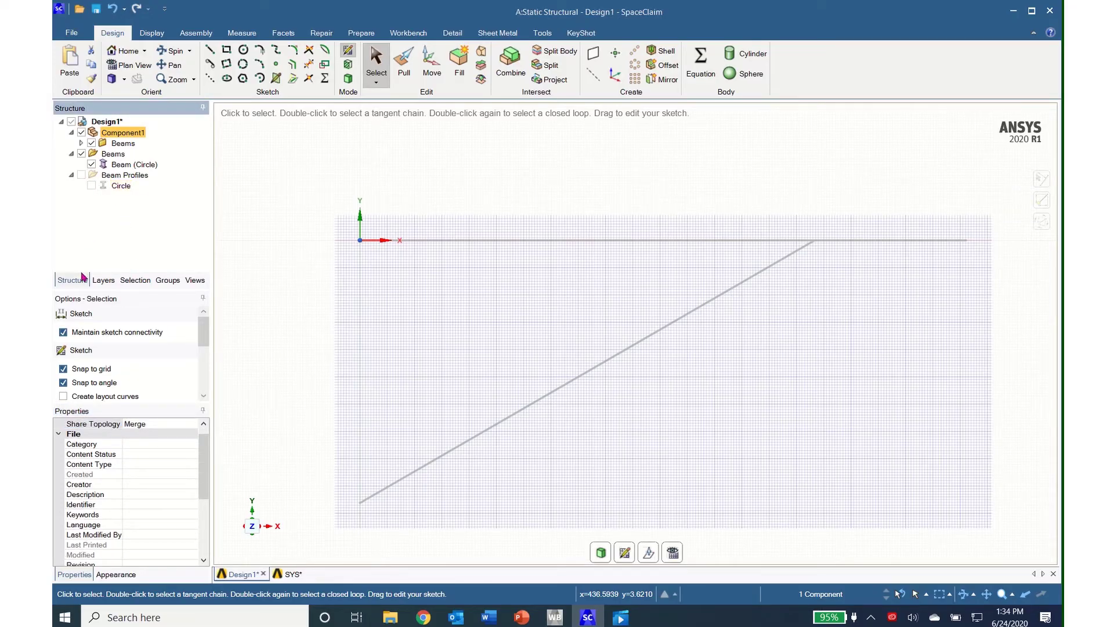
click(80, 143)
click(139, 164)
click(505, 219)
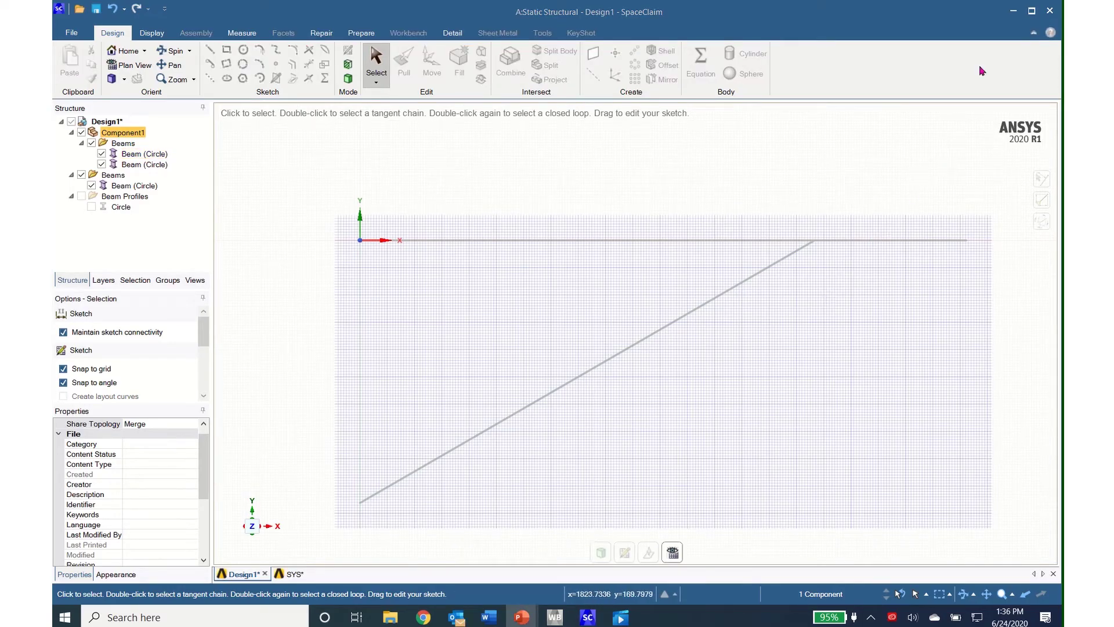
- Switch to Workbench and open the Model of the Static Structural system in Mechanical, viewing the frame in the XY plane
click(1013, 8)
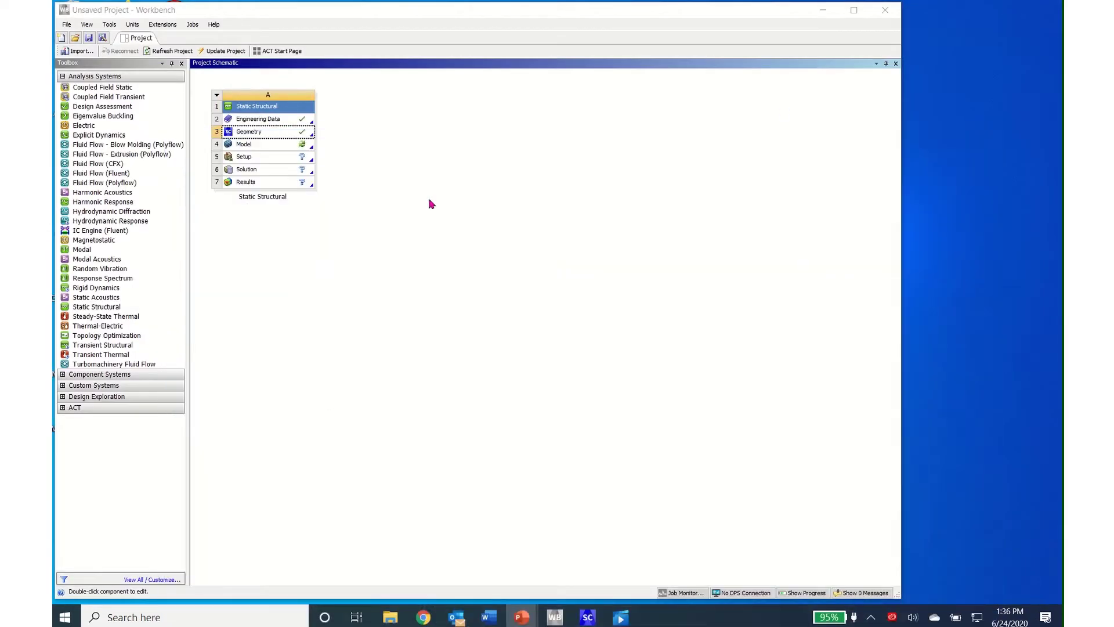
double_click(241, 146)
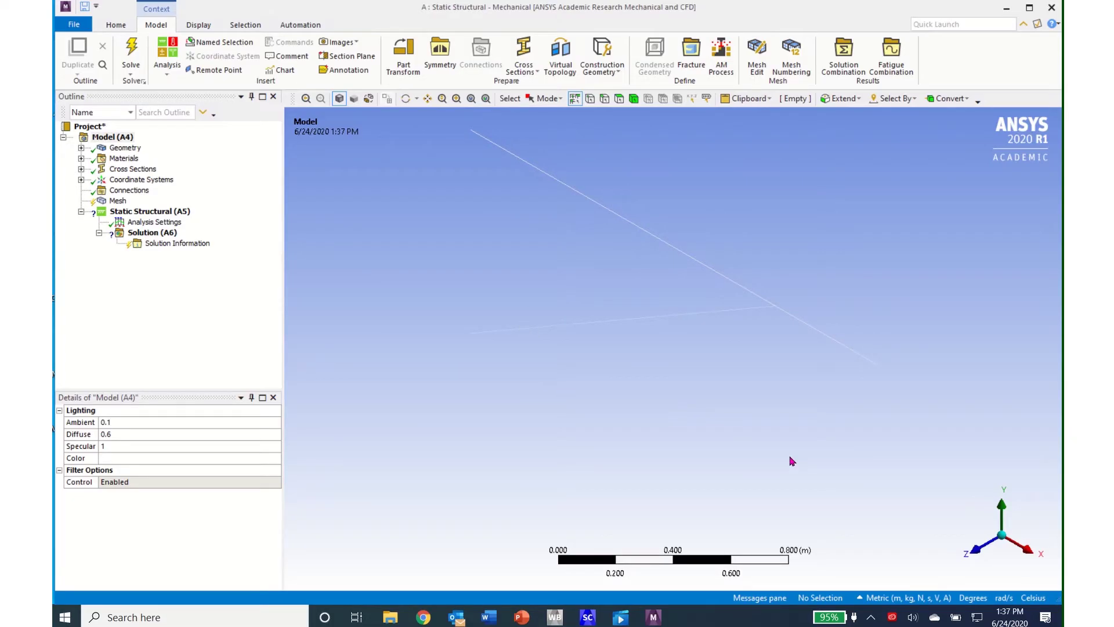
click(977, 553)
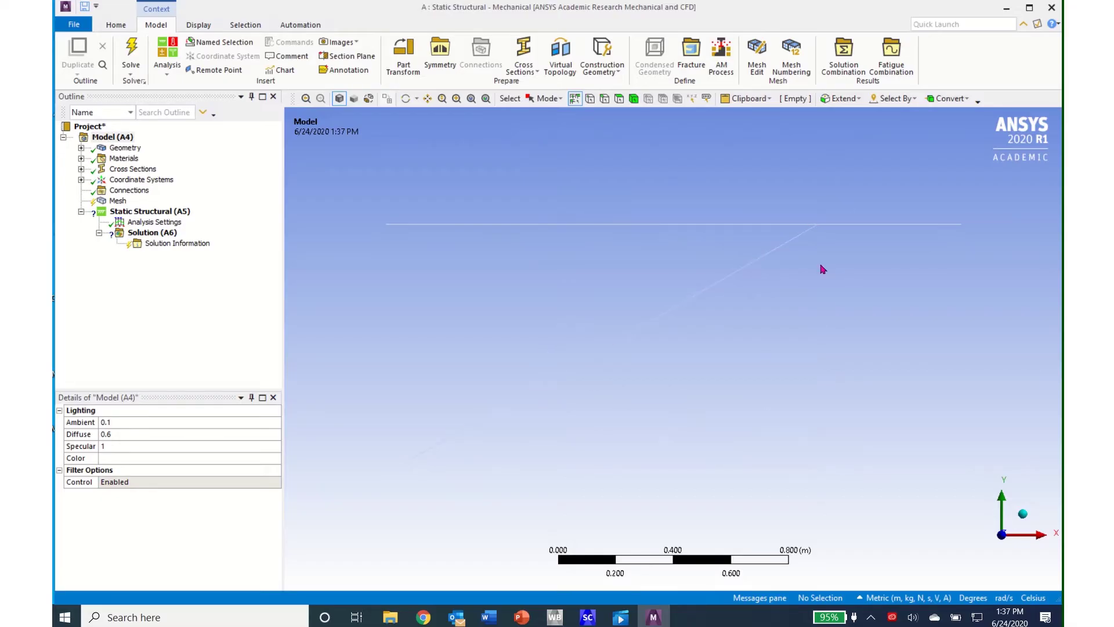
- Examine the two beam bodies, the assigned material and the cross section in the model outline
click(80, 149)
click(148, 159)
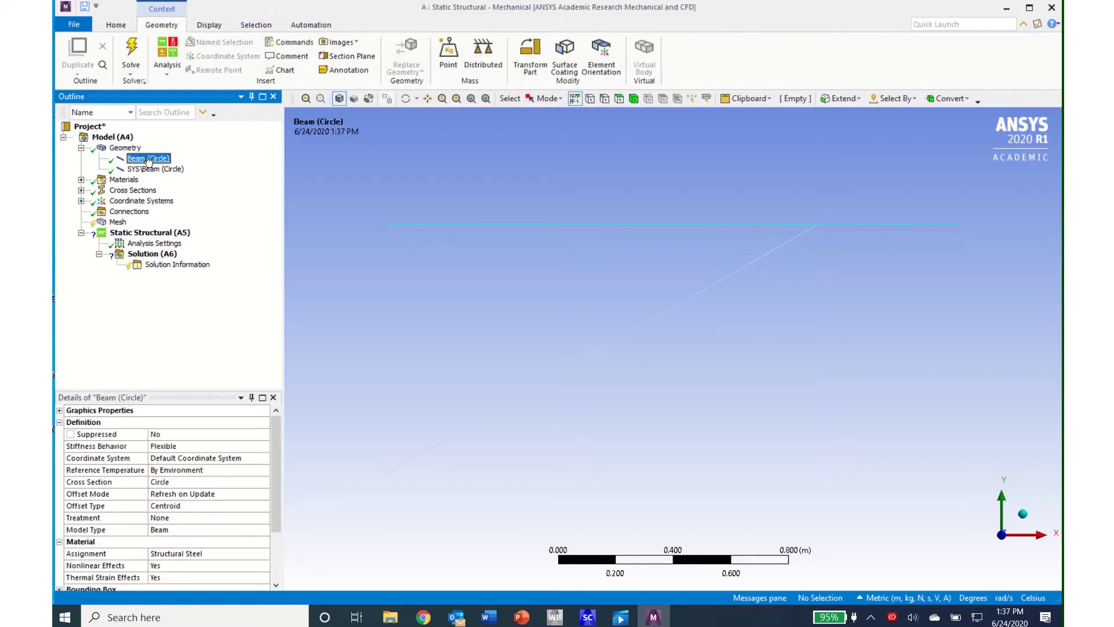
click(150, 170)
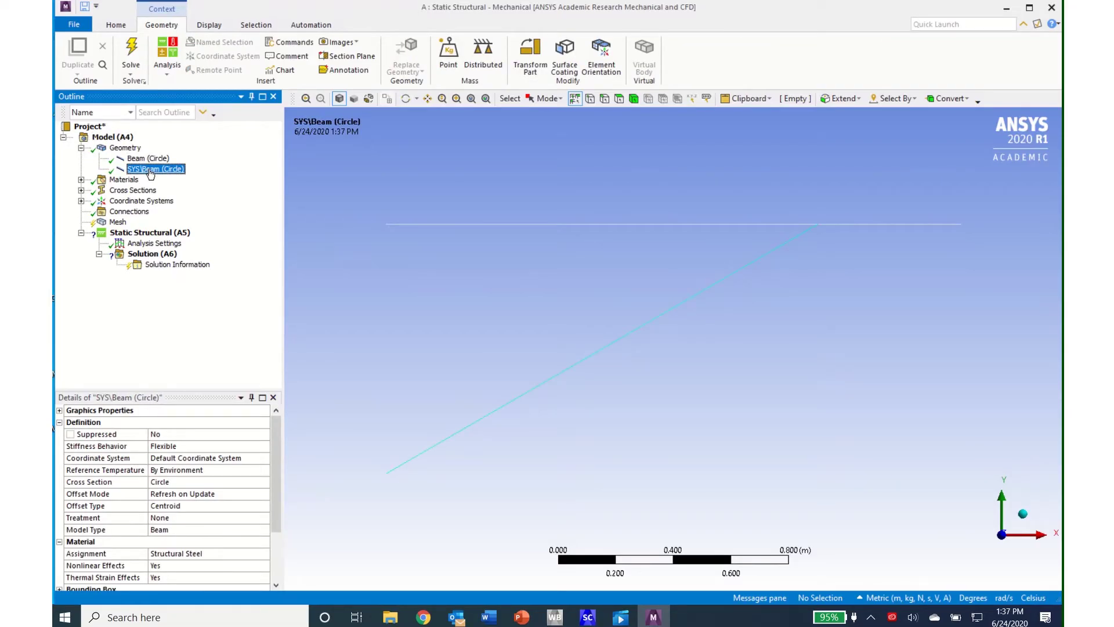
click(81, 180)
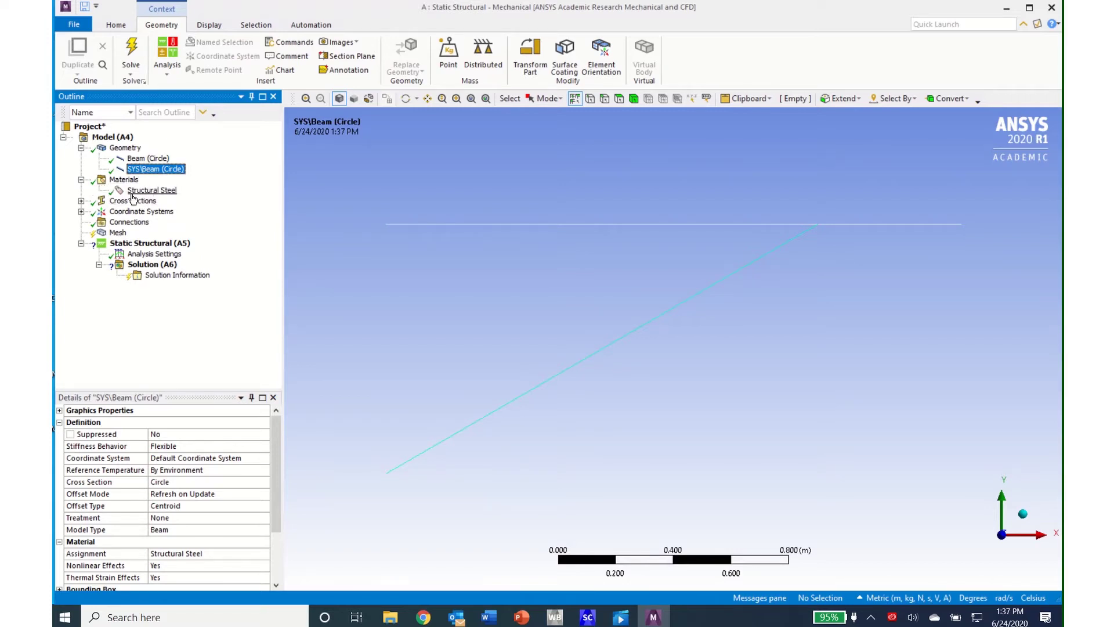
click(82, 201)
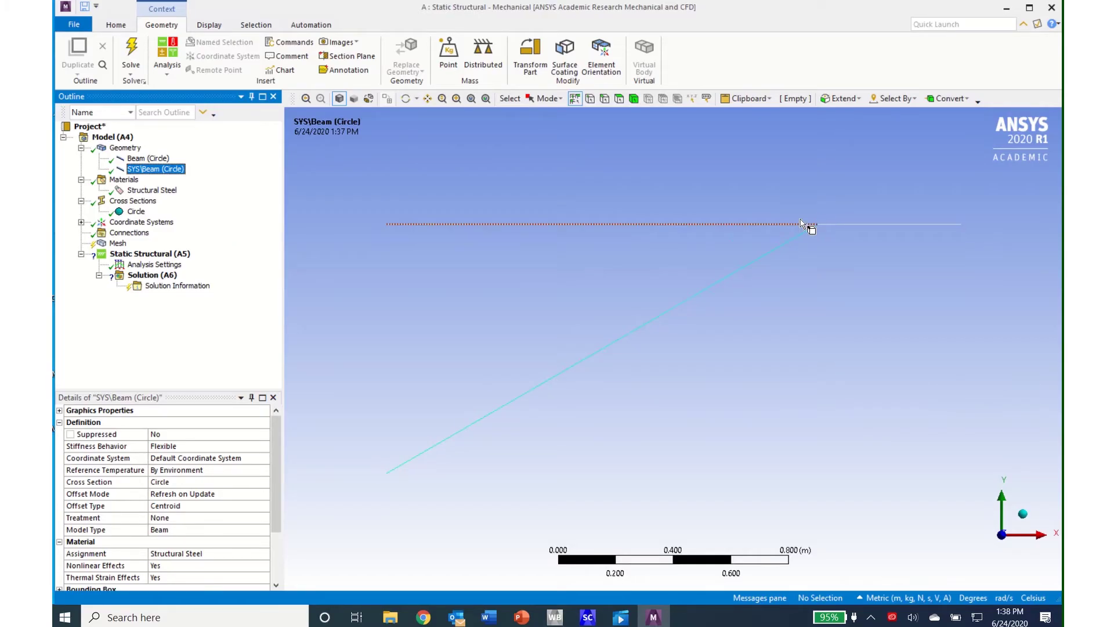
- Insert a new coordinate system with its origin at the vertex where the inclined beam meets the horizontal beam
click(81, 223)
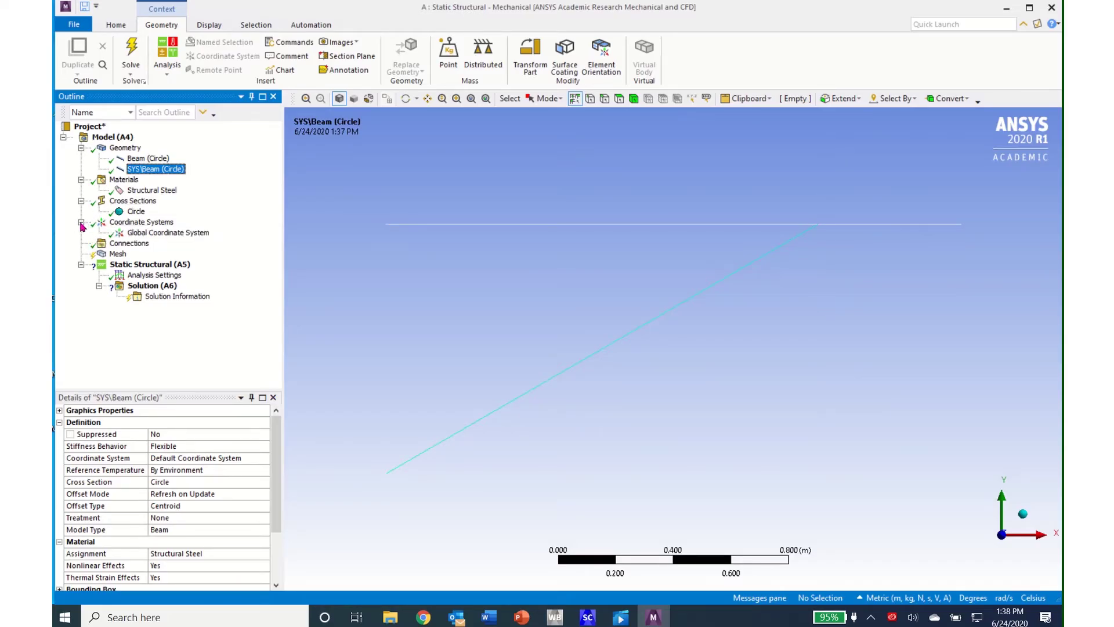
right_click(138, 226)
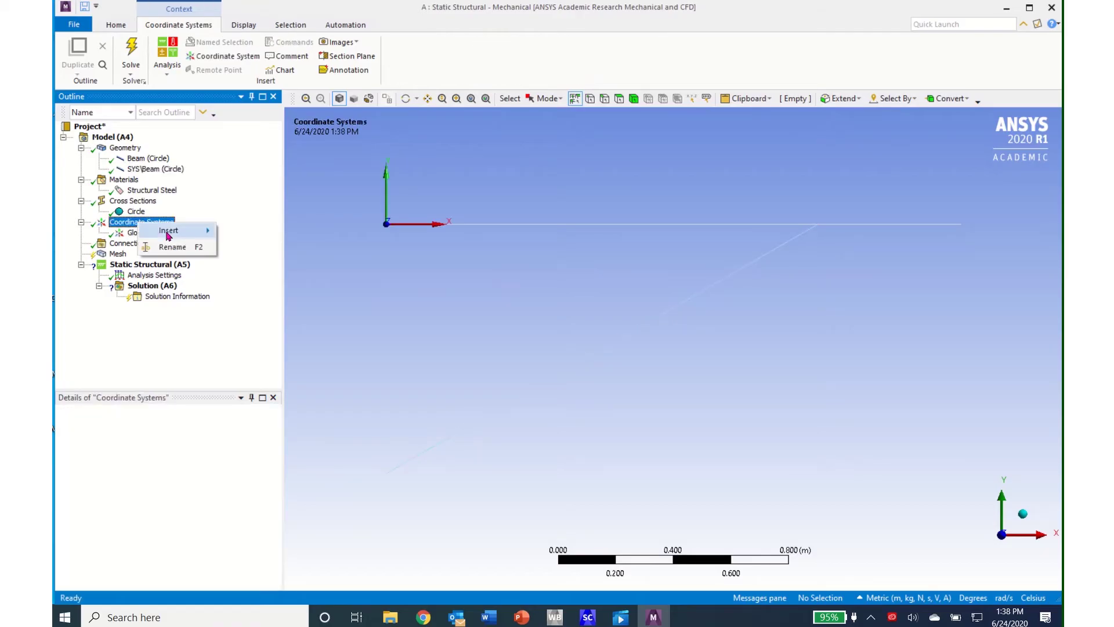
mouse_move(173, 232)
click(246, 232)
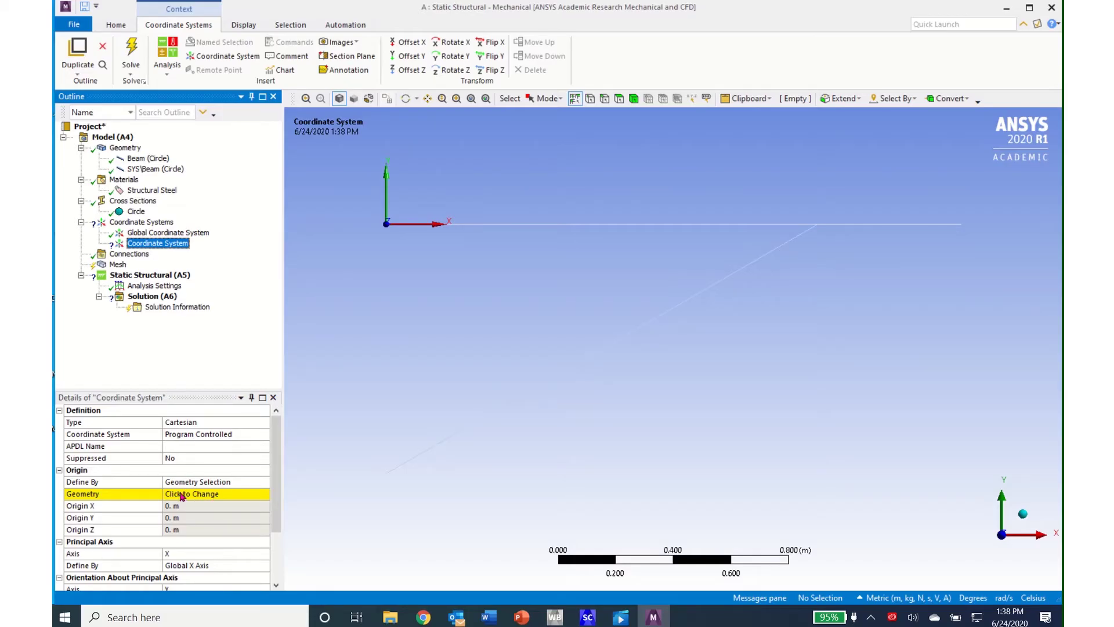
click(817, 226)
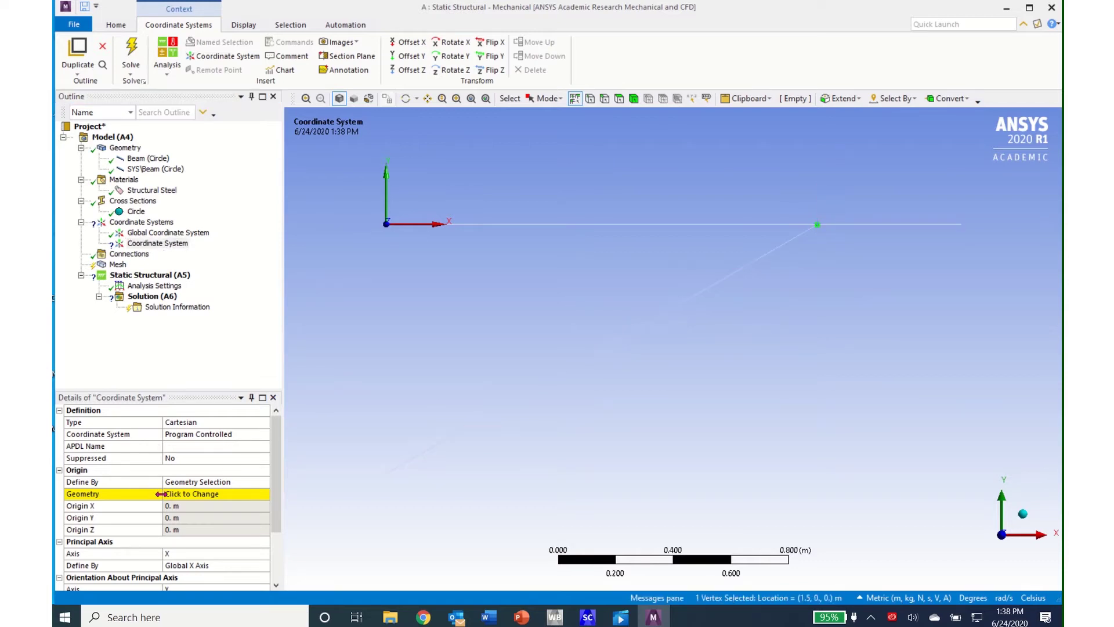
click(178, 496)
click(185, 494)
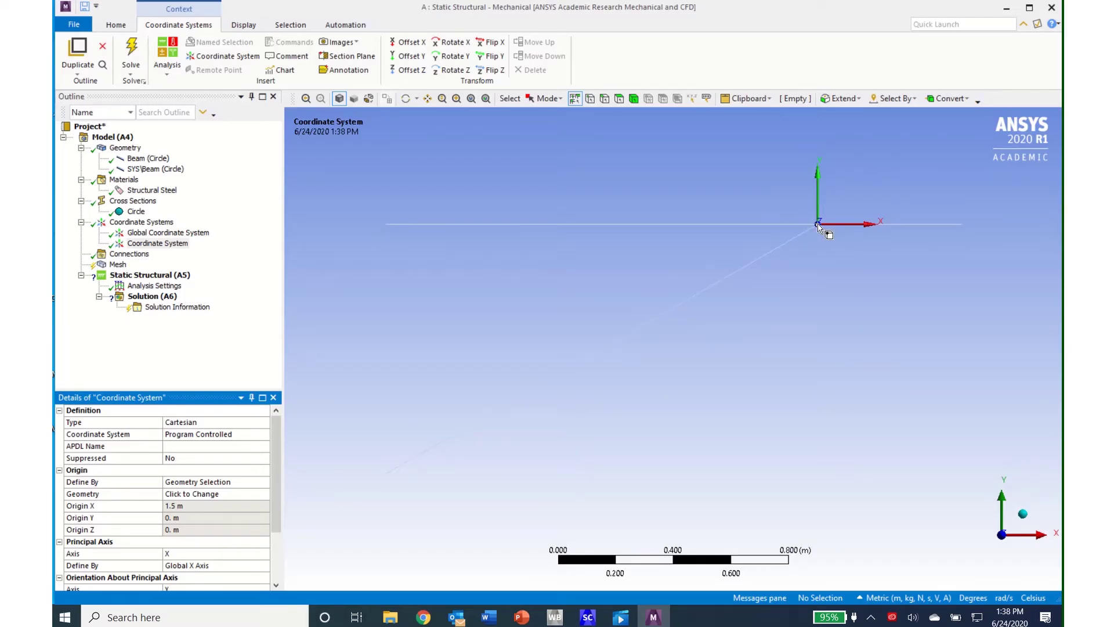
- Insert a joint under Connections and keep its connection type as Body-Body
click(120, 256)
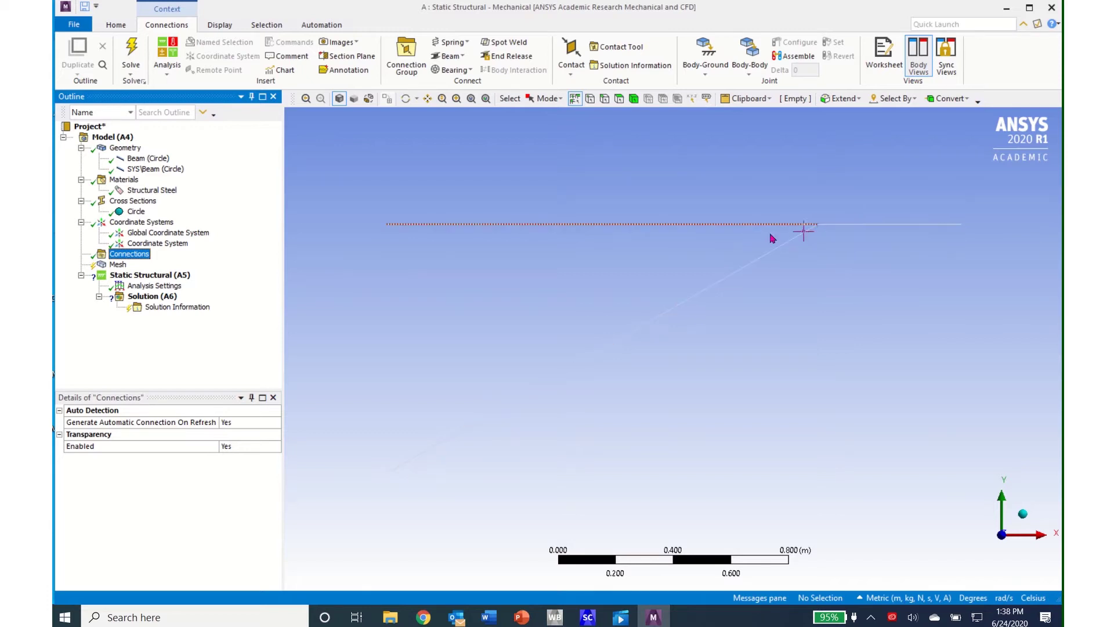
right_click(133, 258)
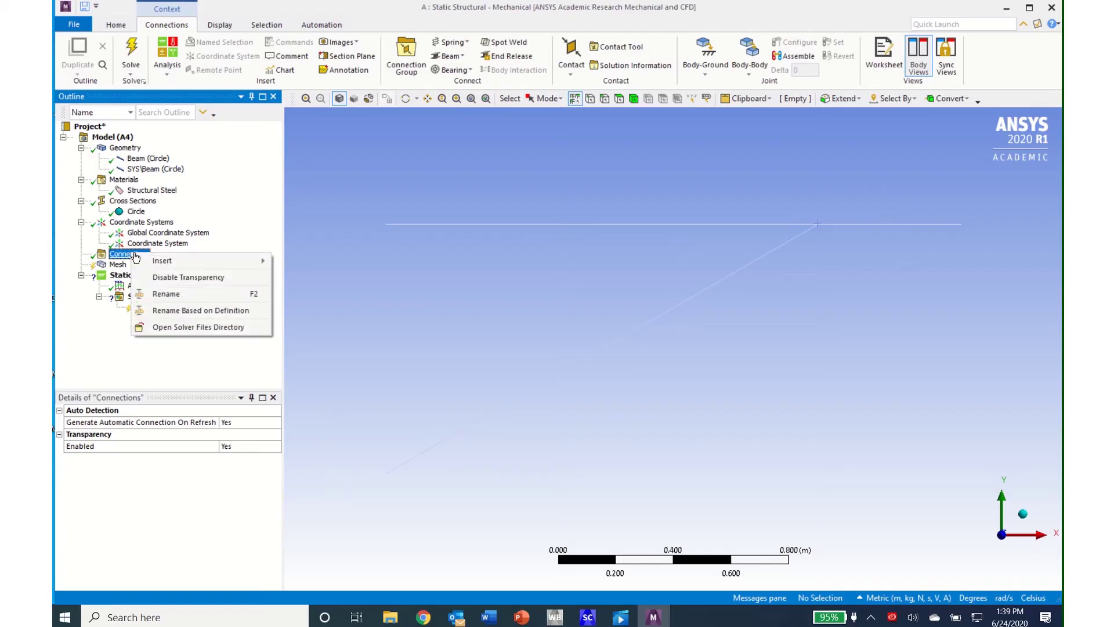
mouse_move(164, 260)
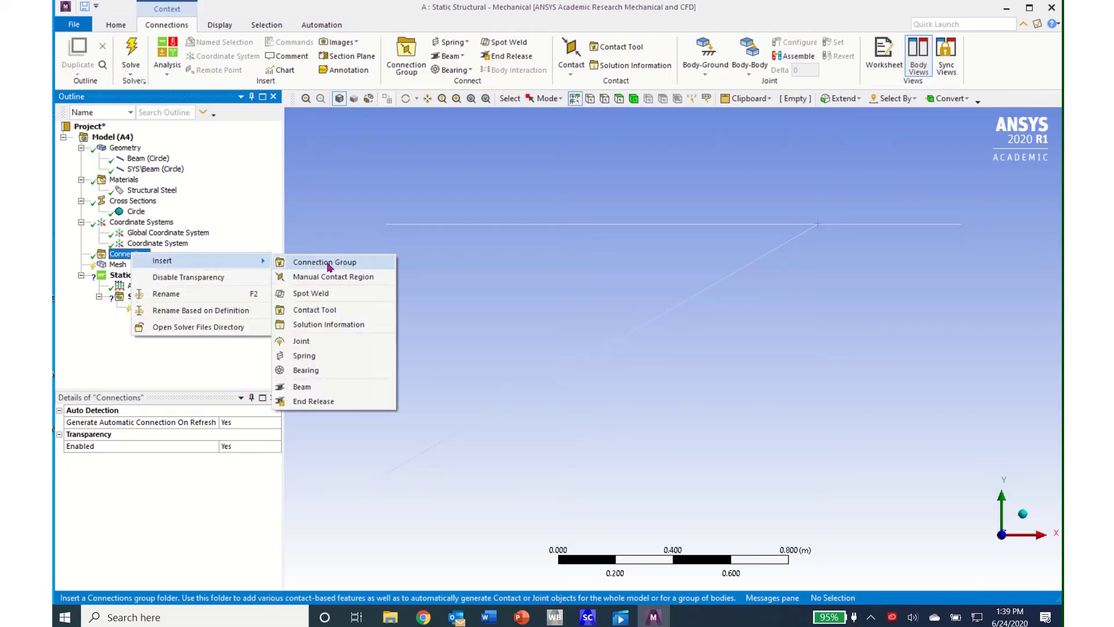
click(302, 341)
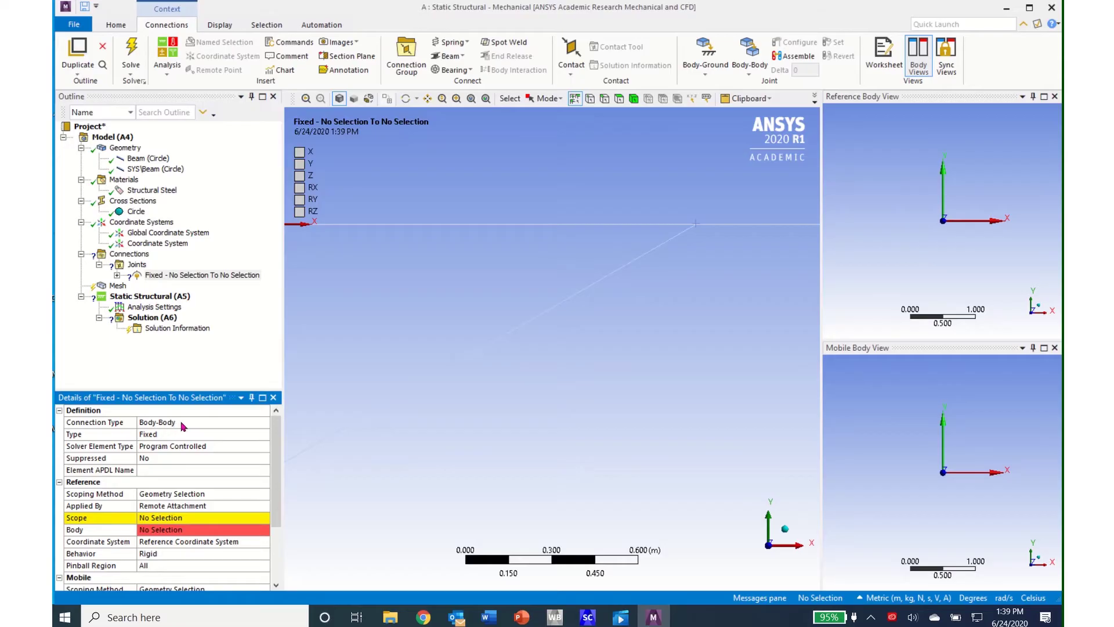
click(267, 424)
click(264, 422)
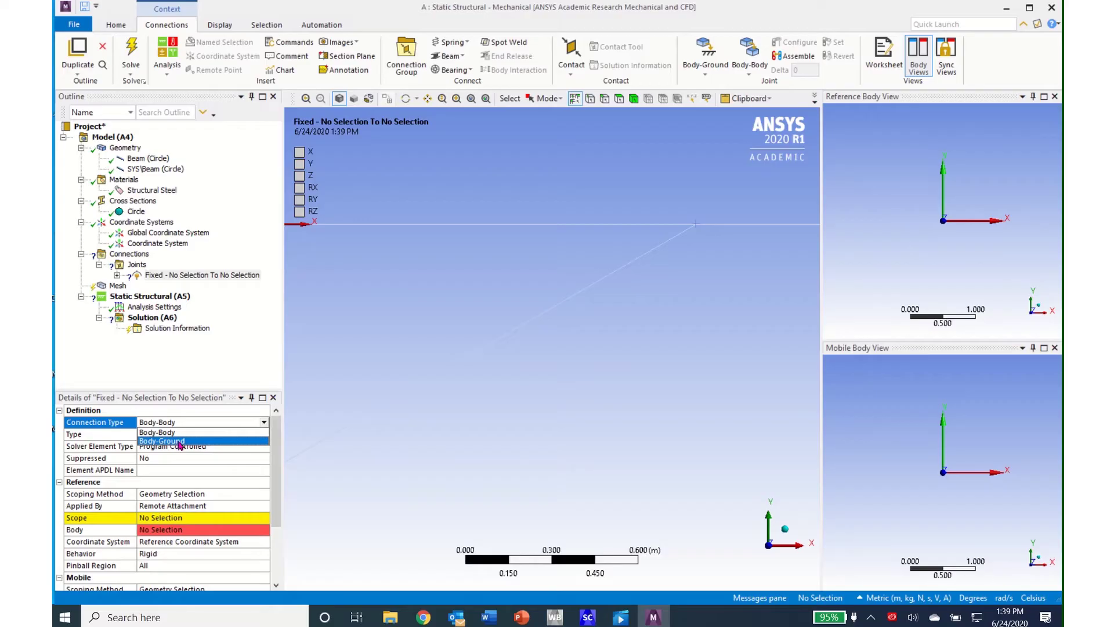
click(230, 430)
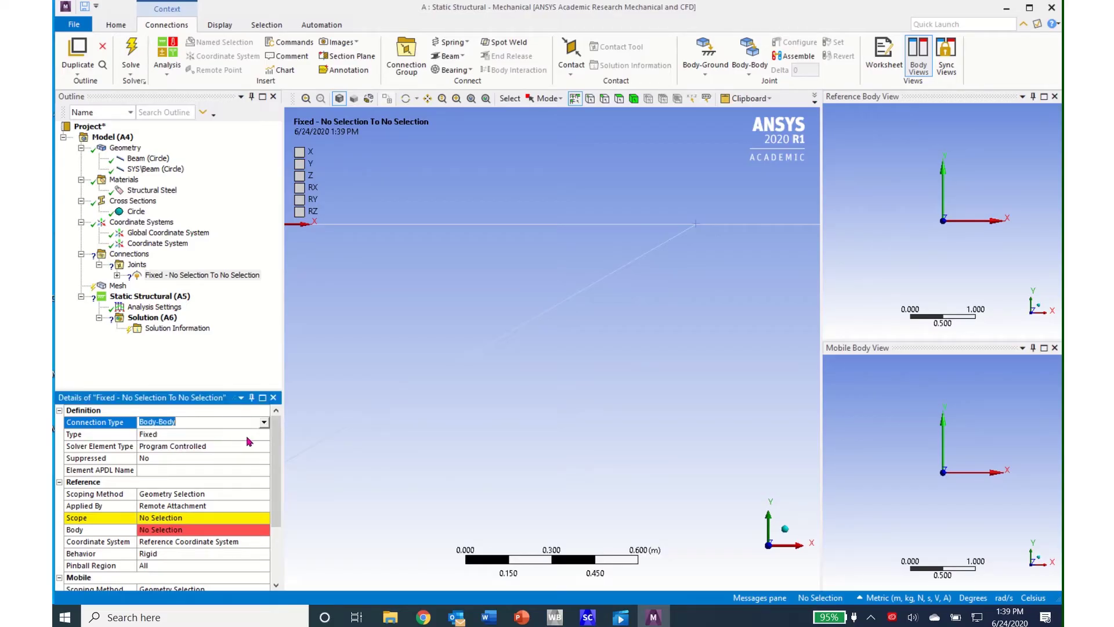
- Set the joint type to General and its rotations to Free Z
click(265, 435)
click(265, 435)
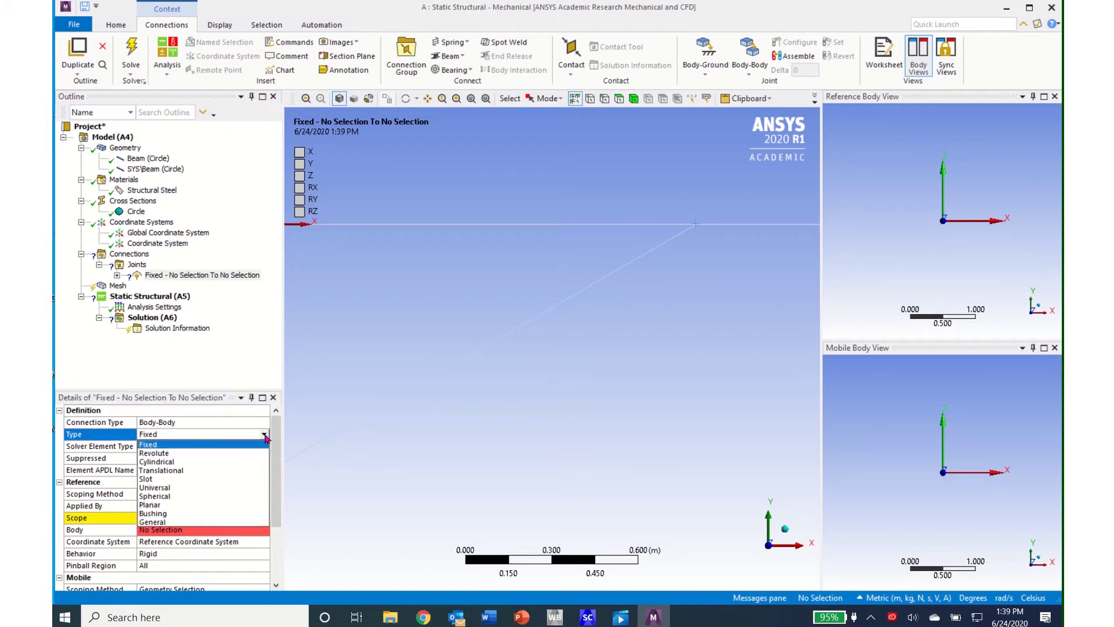
click(174, 522)
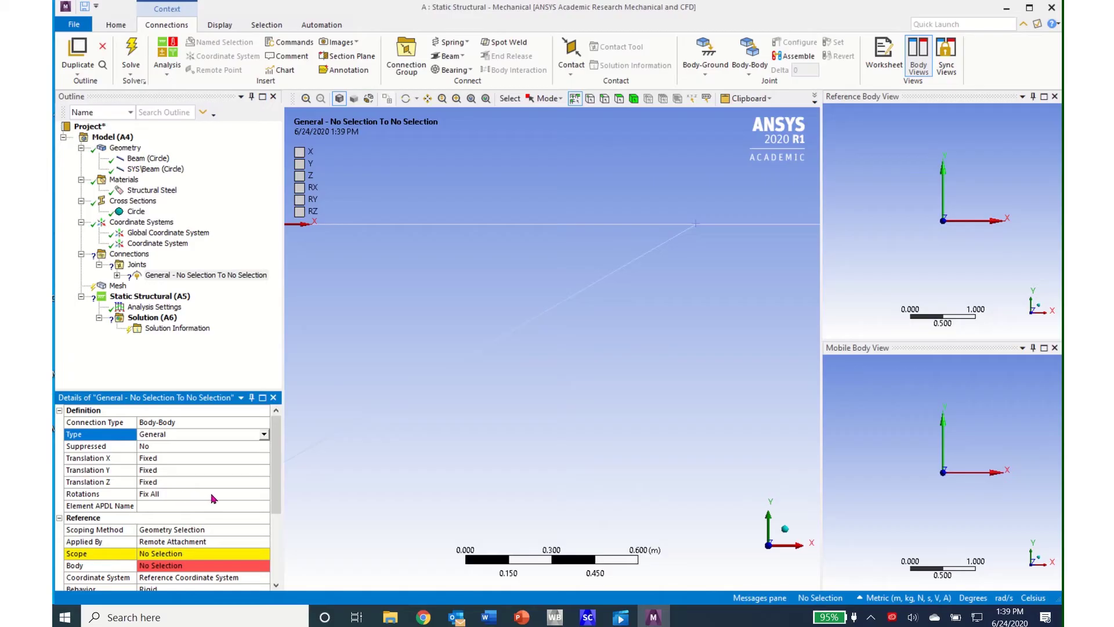
click(265, 495)
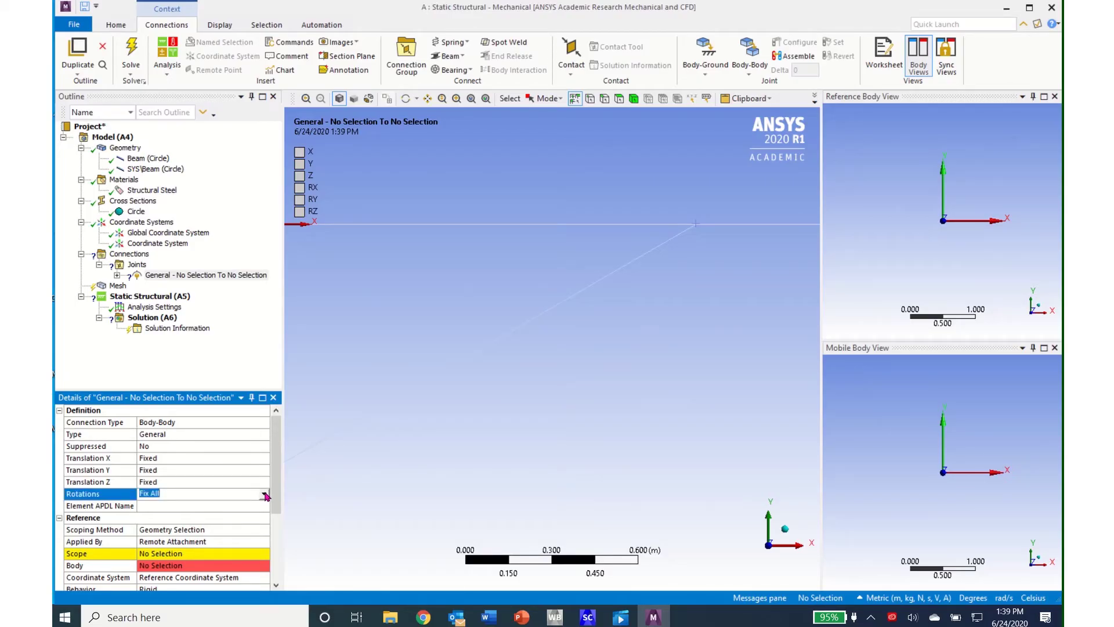
click(265, 495)
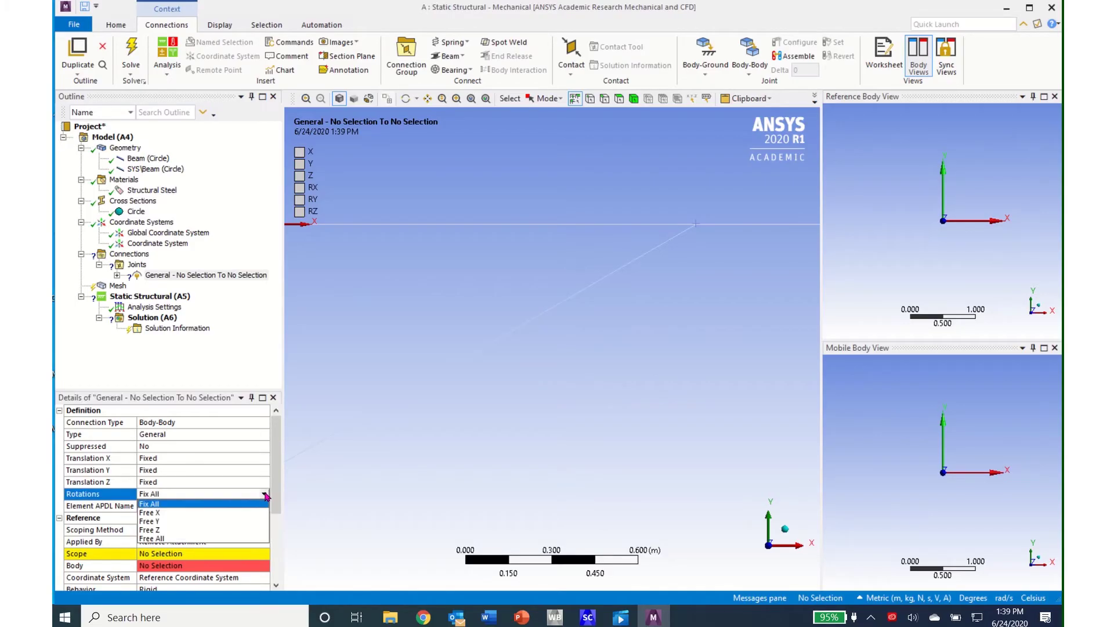
click(203, 530)
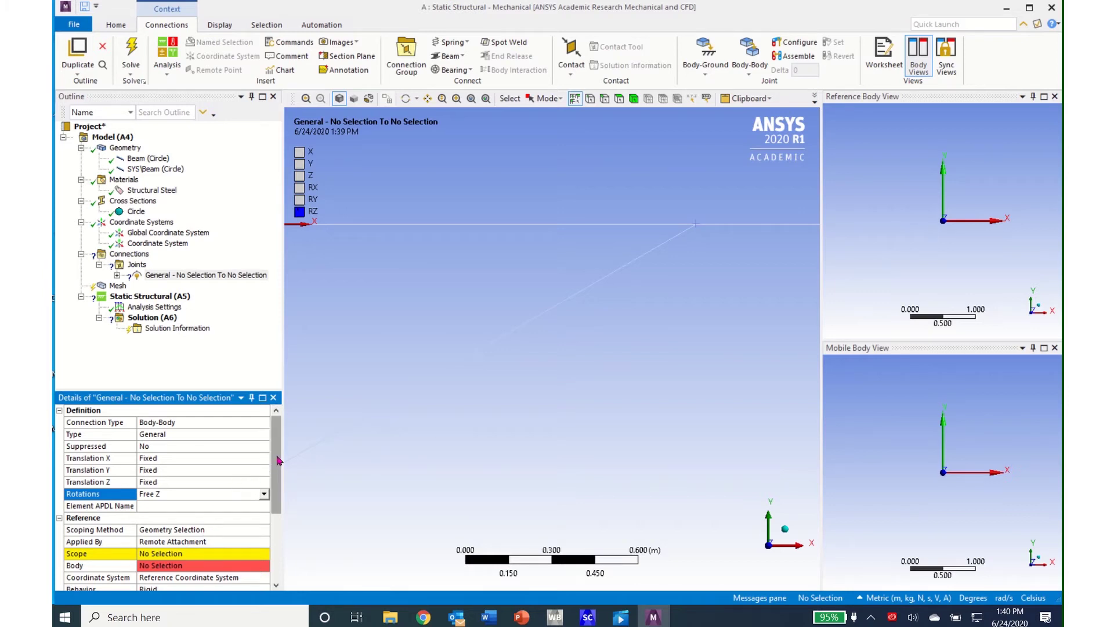
- Scope the joint's reference side to the horizontal beam's vertex at the junction with the inclined beam
scroll(274, 493, down, 2)
scroll(274, 492, down, 3)
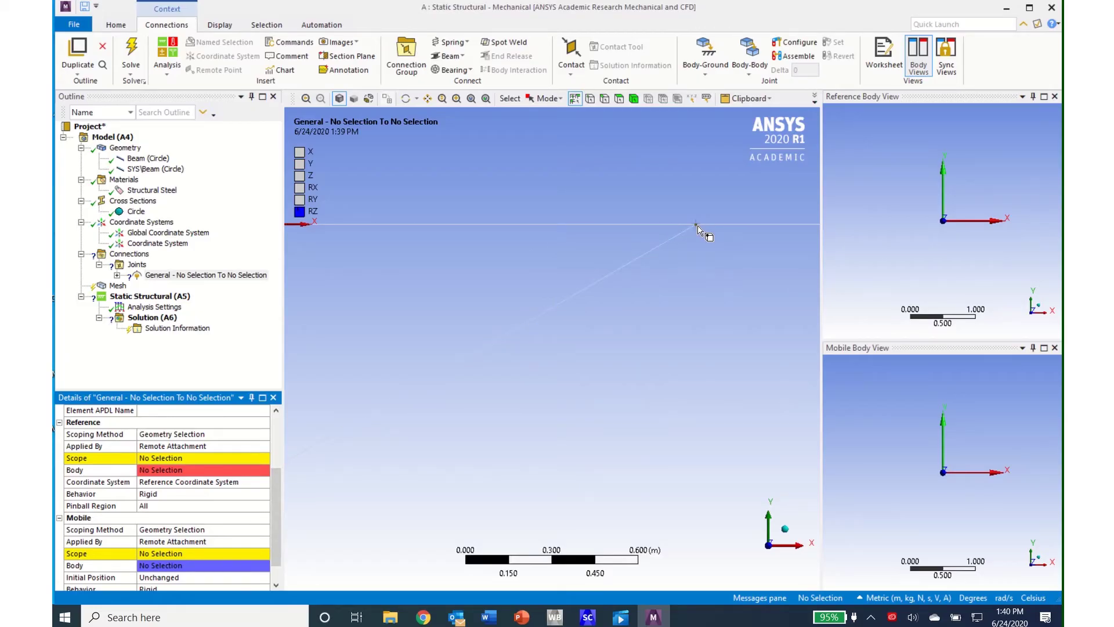
click(590, 99)
click(697, 225)
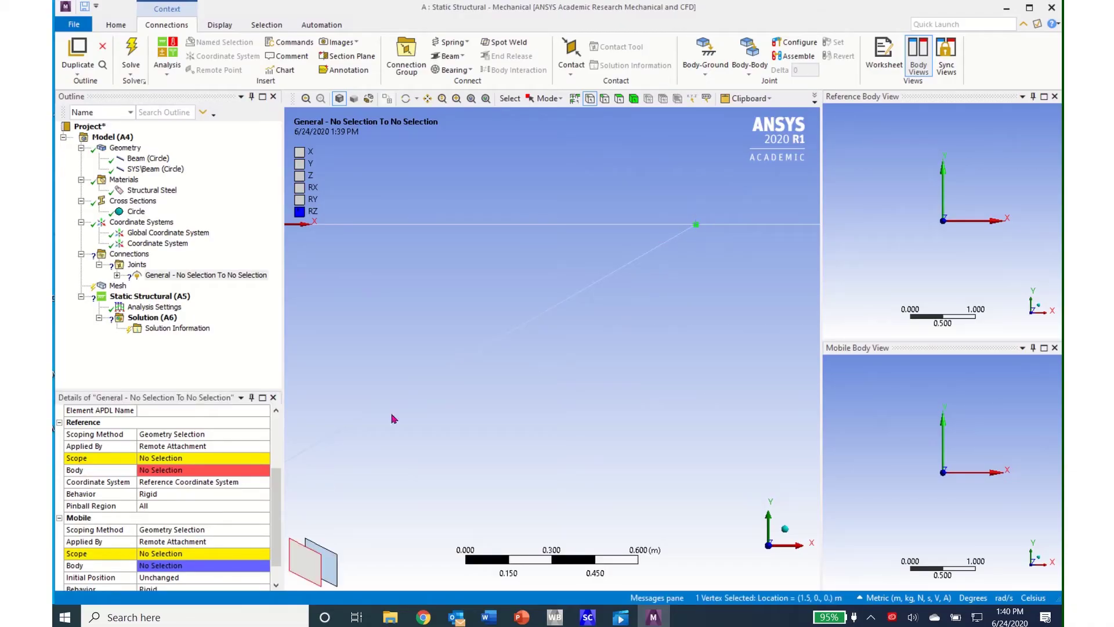
click(168, 461)
click(167, 459)
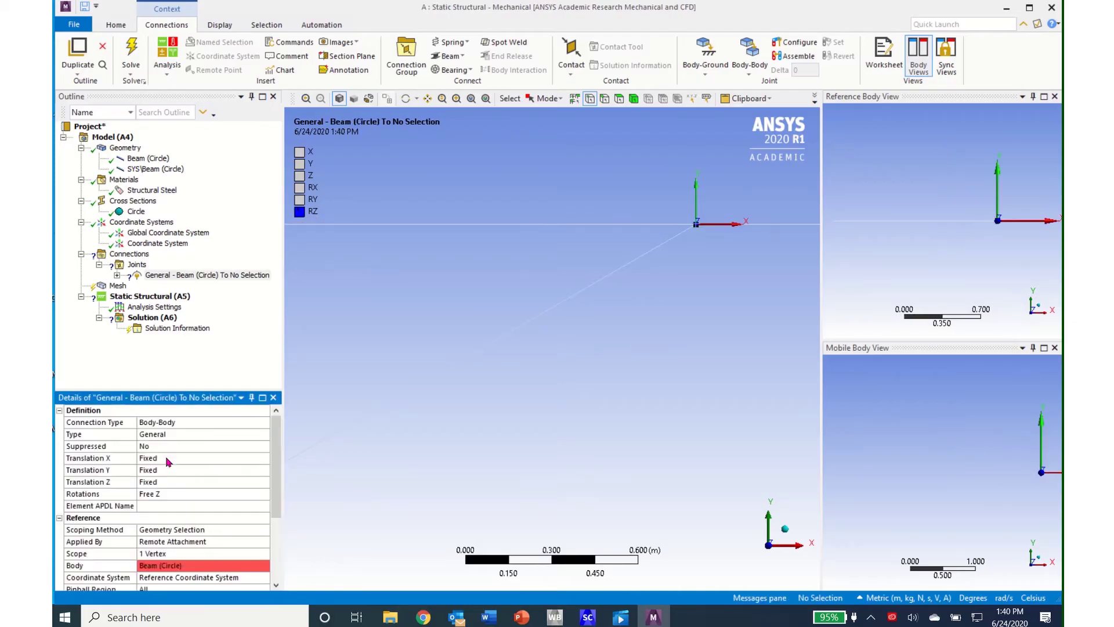
- Scope the joint's mobile side to the inclined beam's coincident vertex at the junction
click(695, 234)
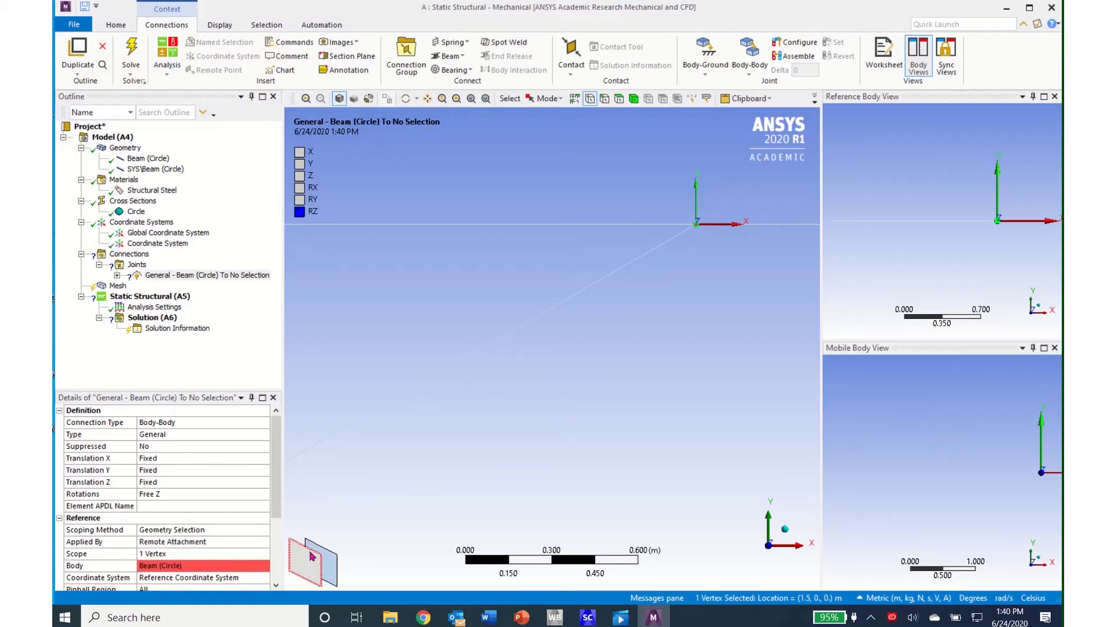
click(333, 571)
scroll(279, 490, down, 3)
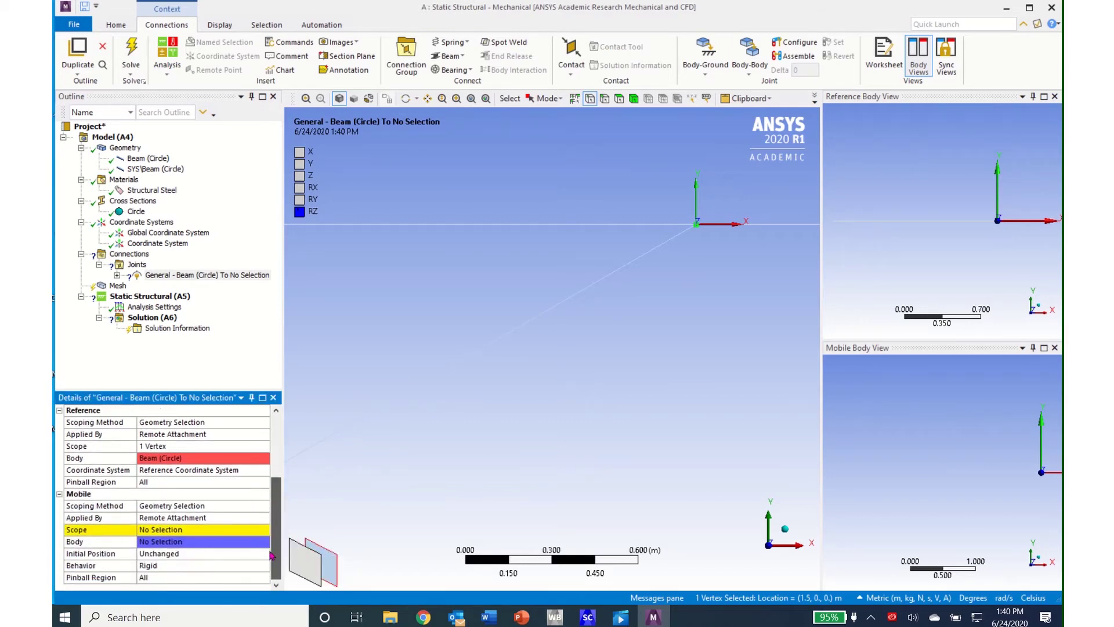
click(163, 531)
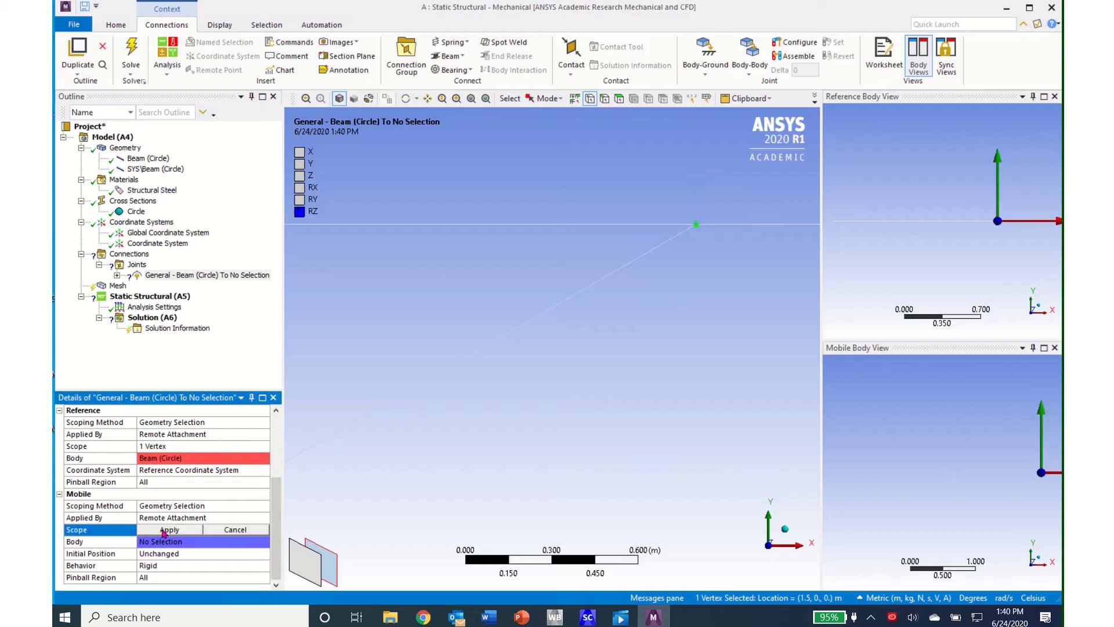
click(164, 532)
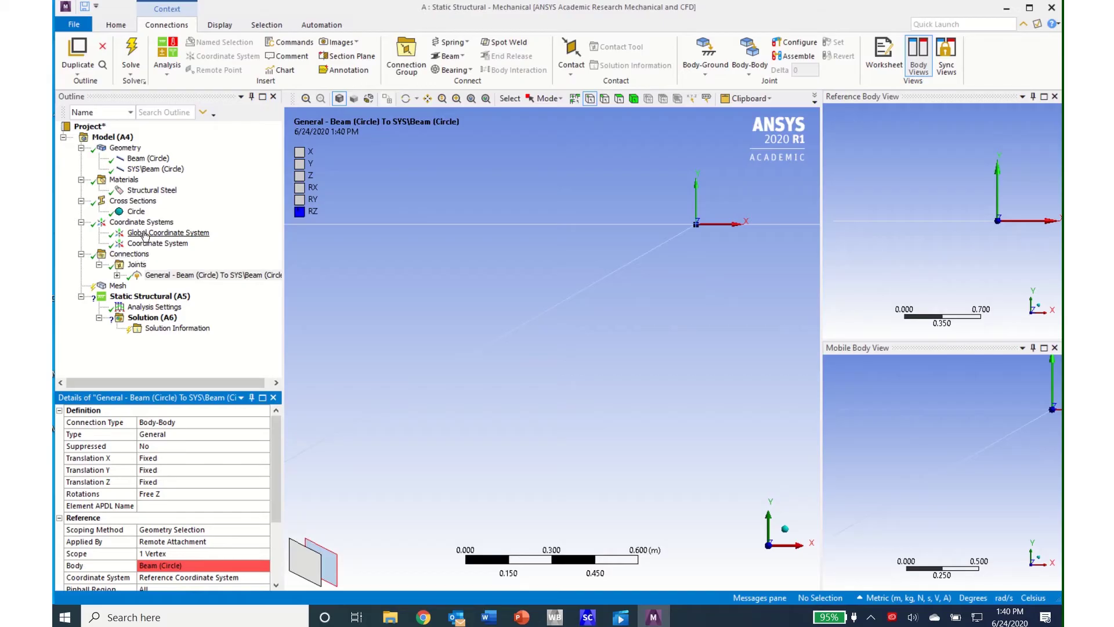
- Insert a Displacement support in Static Structural, scoped to the horizontal beam's origin vertex and the inclined beam's lower end vertex
click(130, 298)
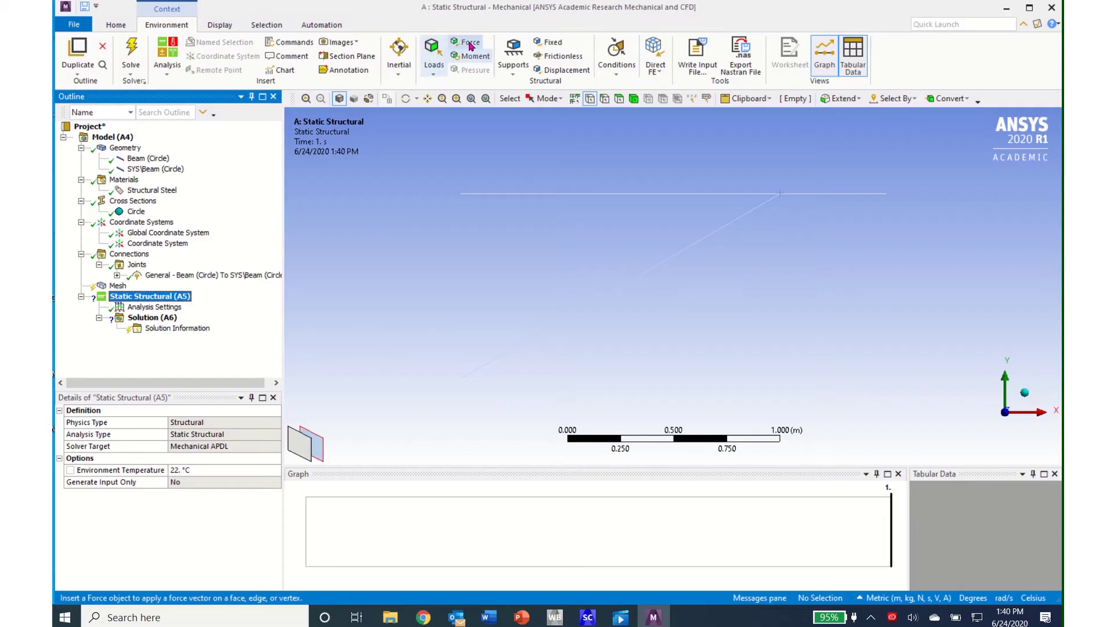
click(566, 71)
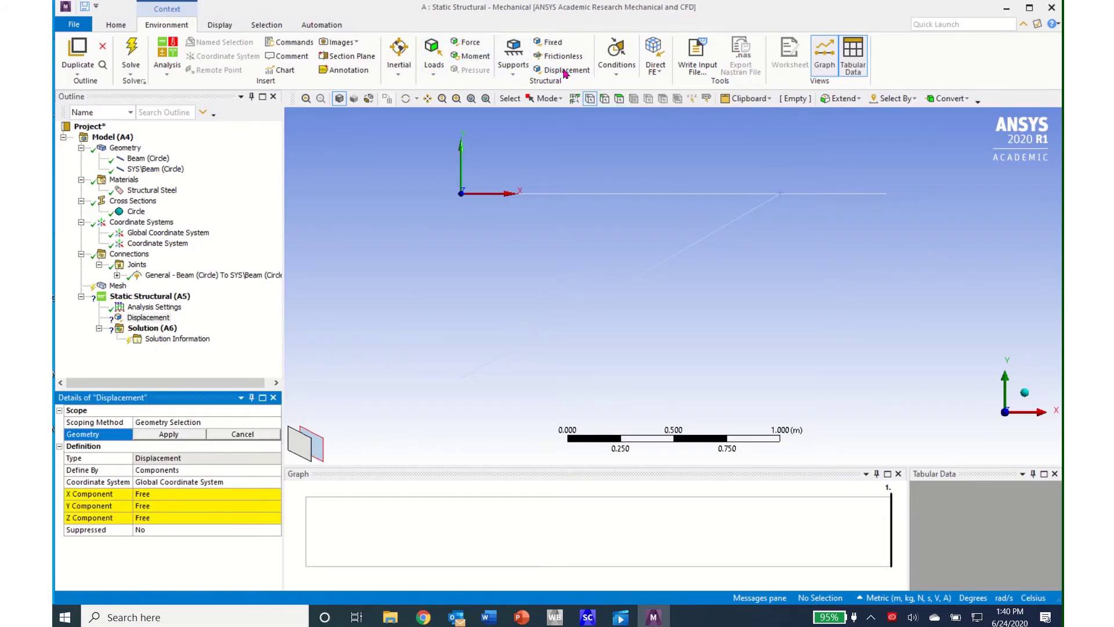
click(462, 195)
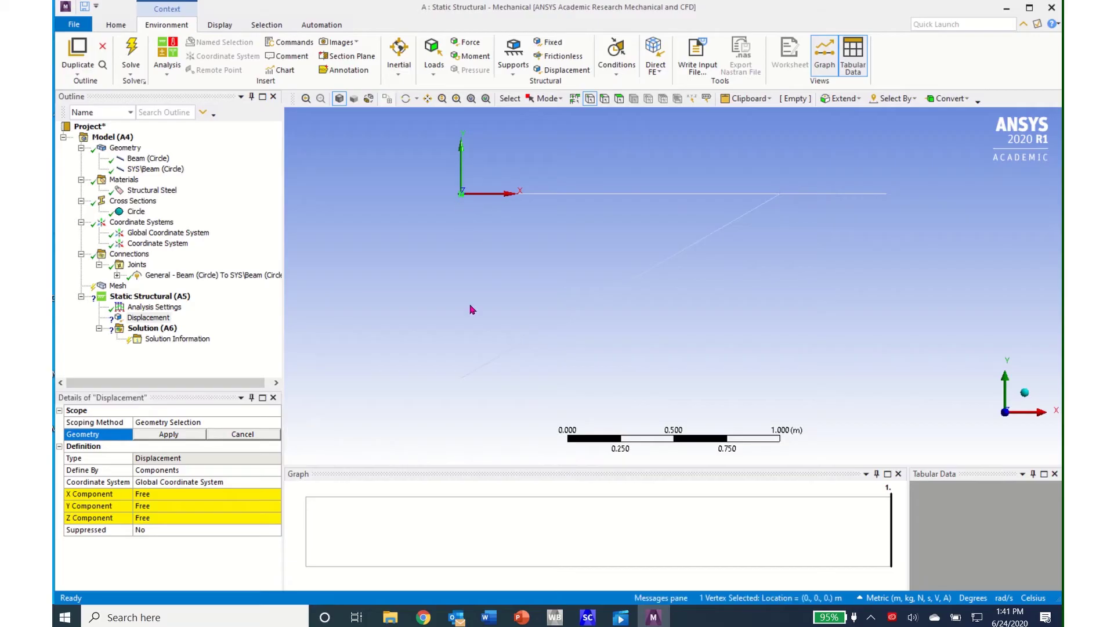
ctrl+click(460, 380)
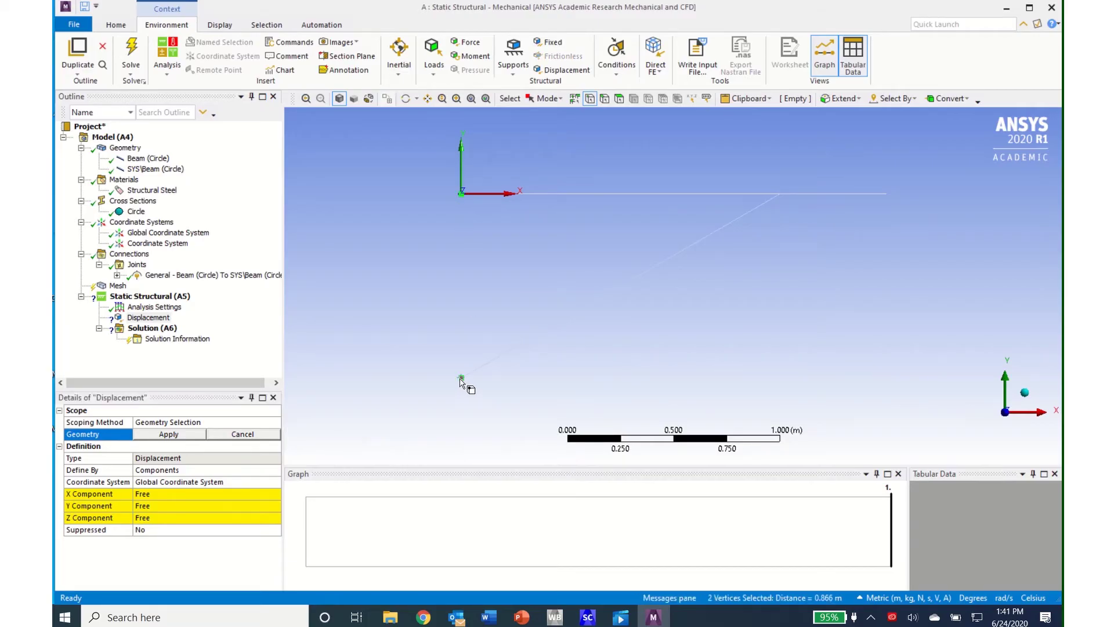
click(157, 436)
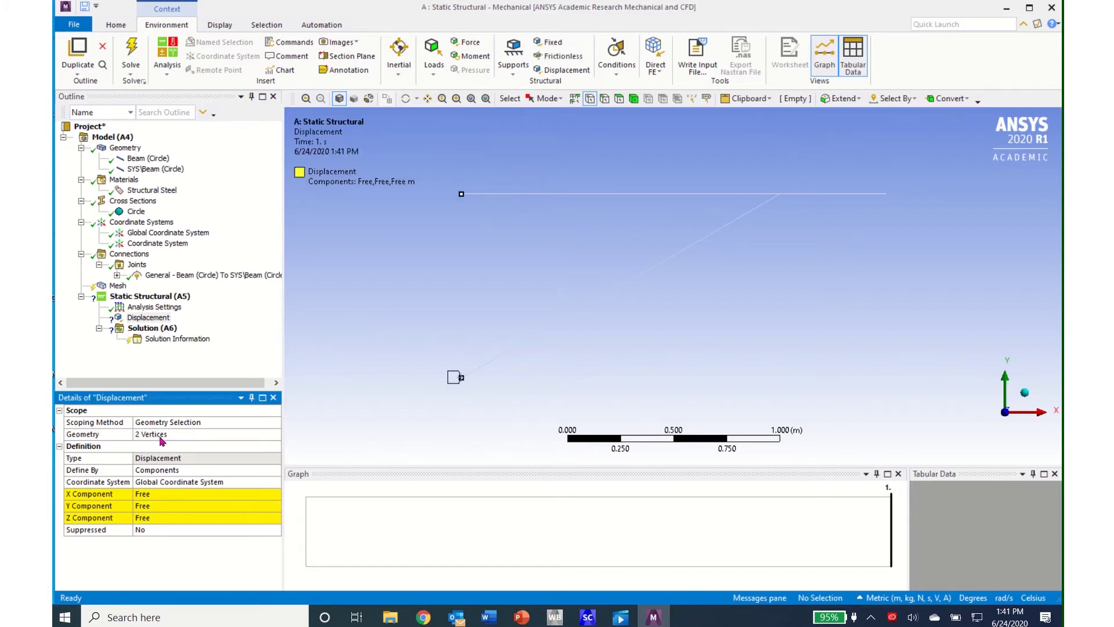
- Set the Displacement support's X, Y and Z components to 0 m
click(144, 494)
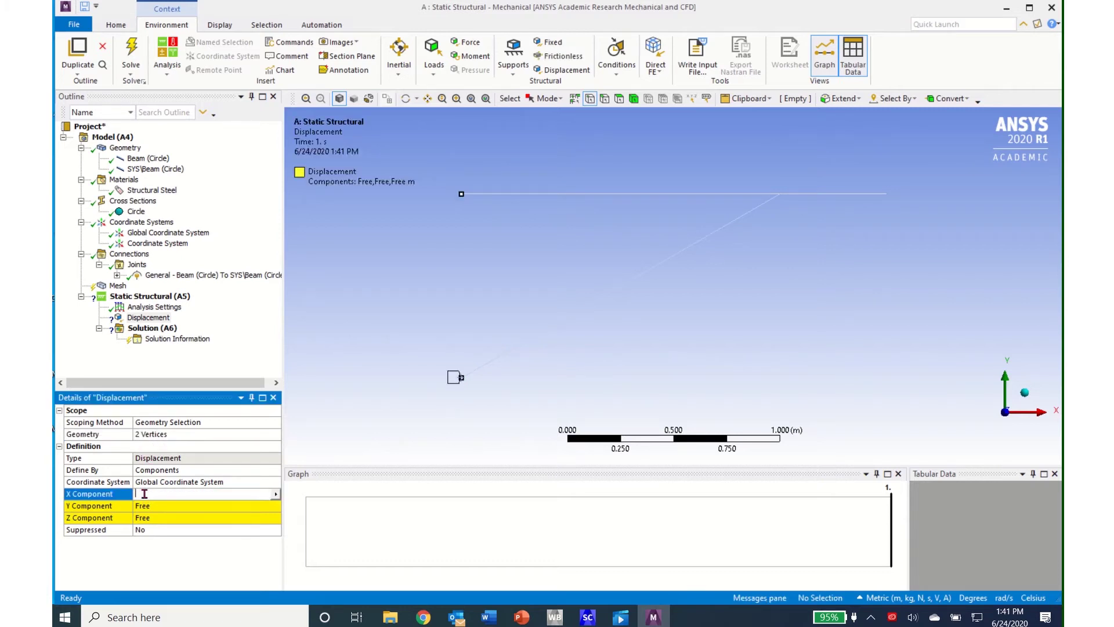
text(0)
click(152, 506)
text(0)
click(154, 518)
text(0)
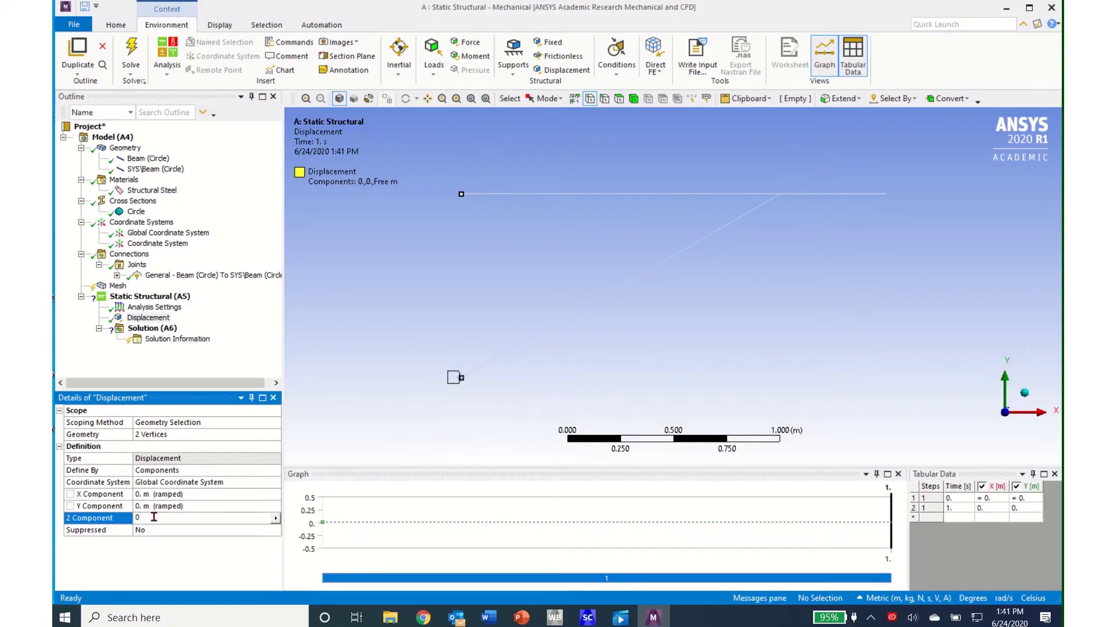
key(Return)
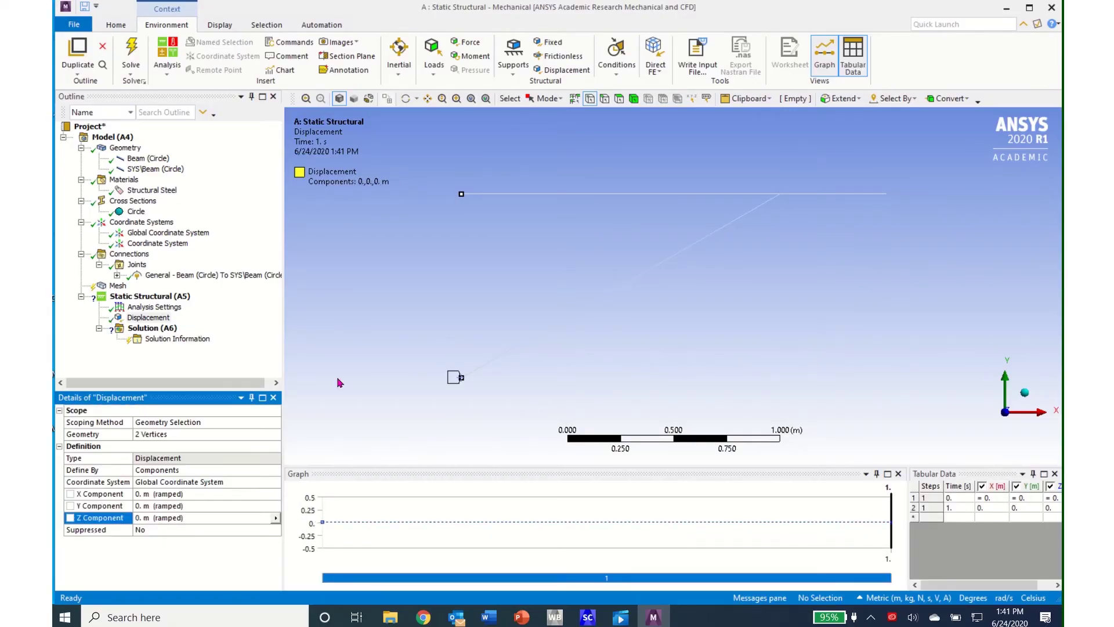
- Insert a Fixed Rotation support on the same two beam end vertices and set its Rotation Z to Free
click(513, 64)
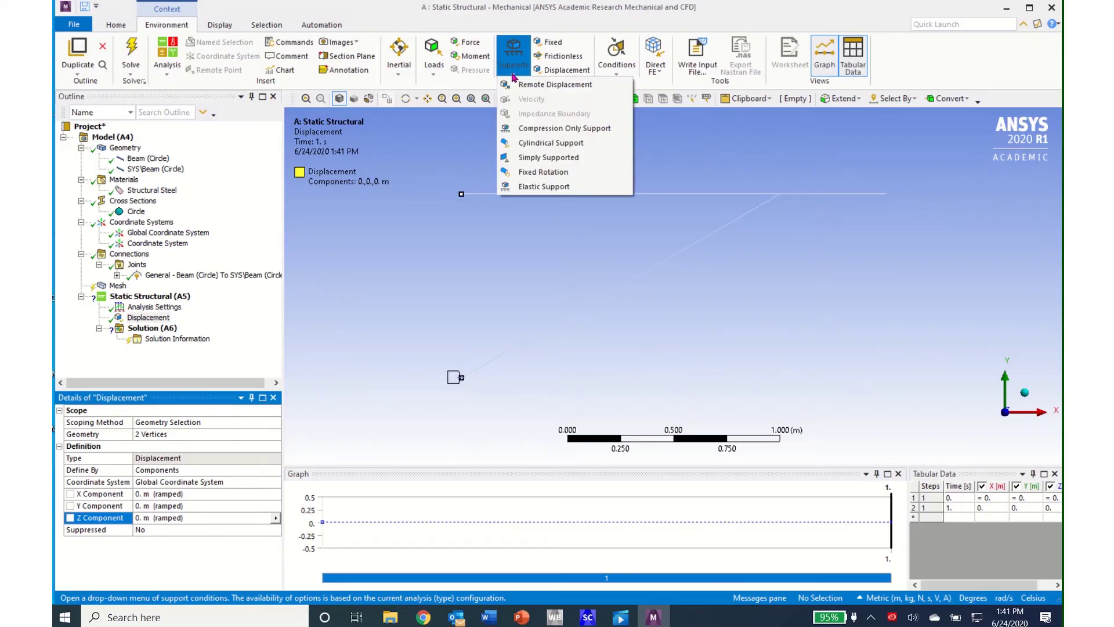
click(530, 172)
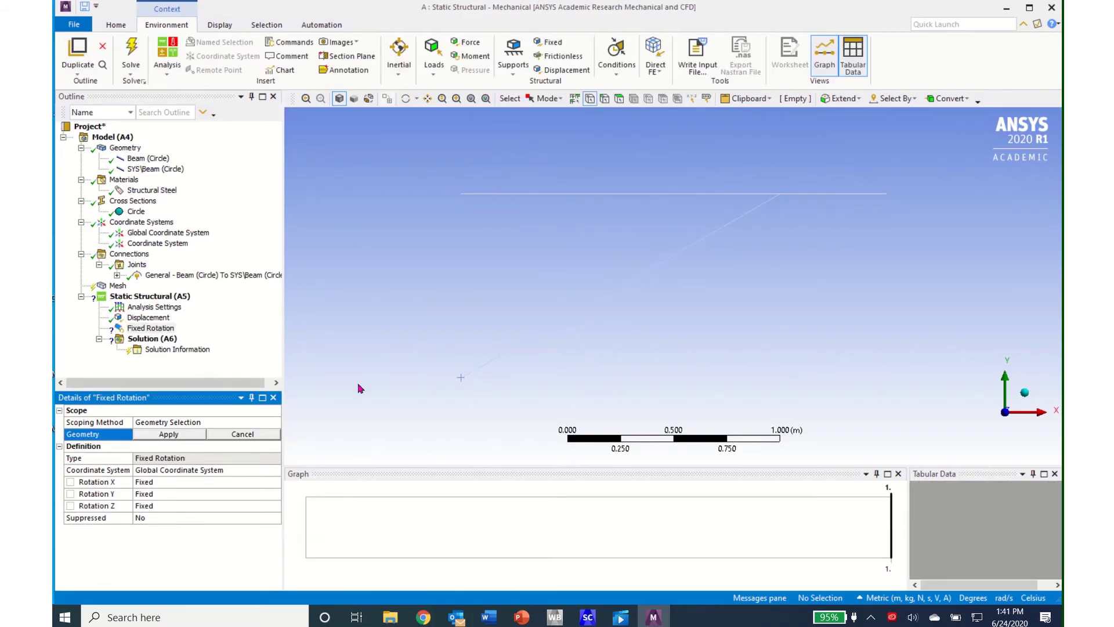
click(461, 193)
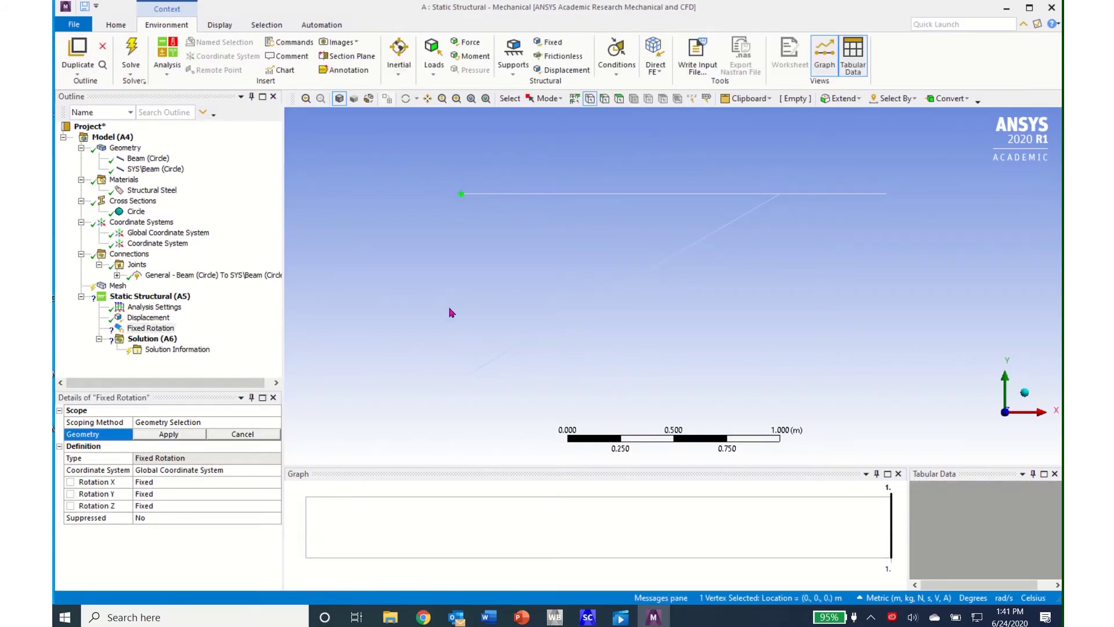
ctrl+click(461, 378)
click(183, 435)
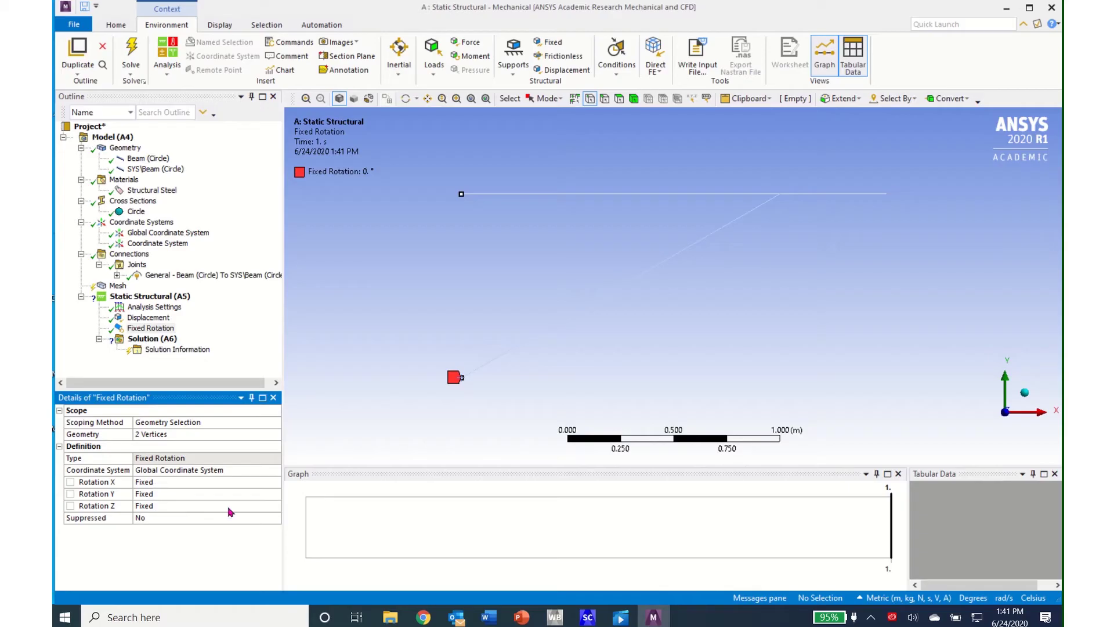
click(277, 509)
click(275, 506)
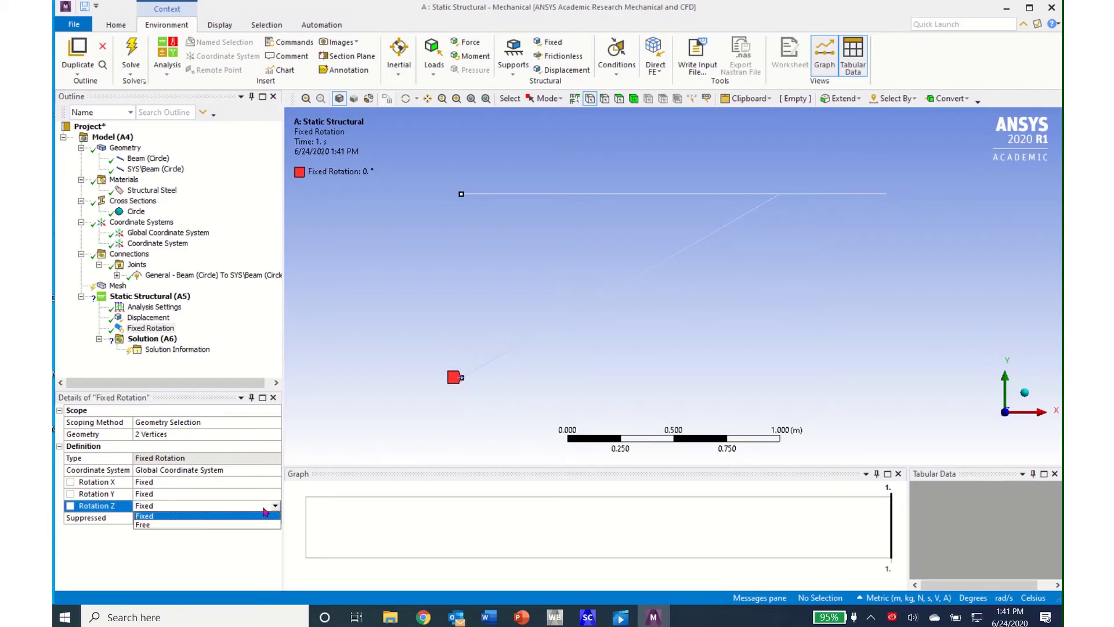
click(228, 524)
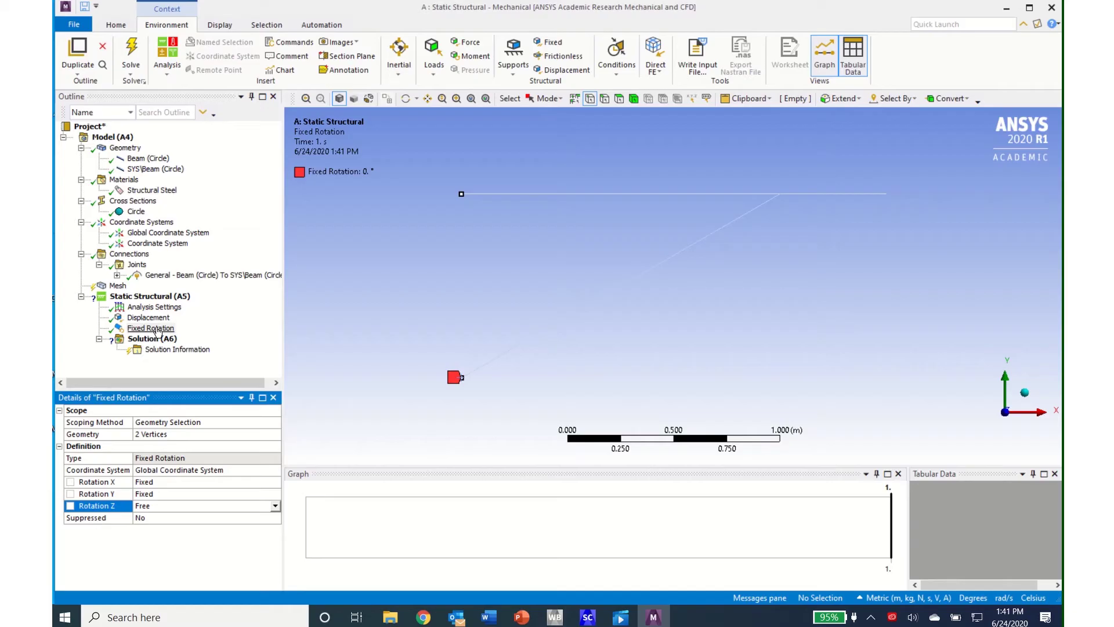
- Insert a Force load scoped to the vertex at the horizontal beam's free end
click(432, 73)
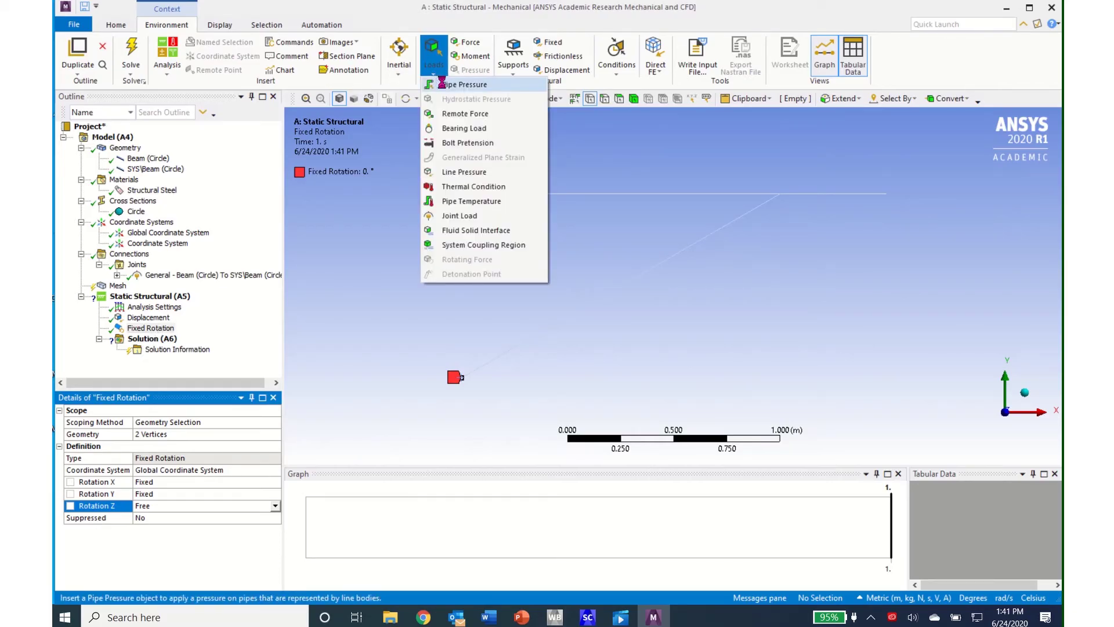
click(467, 42)
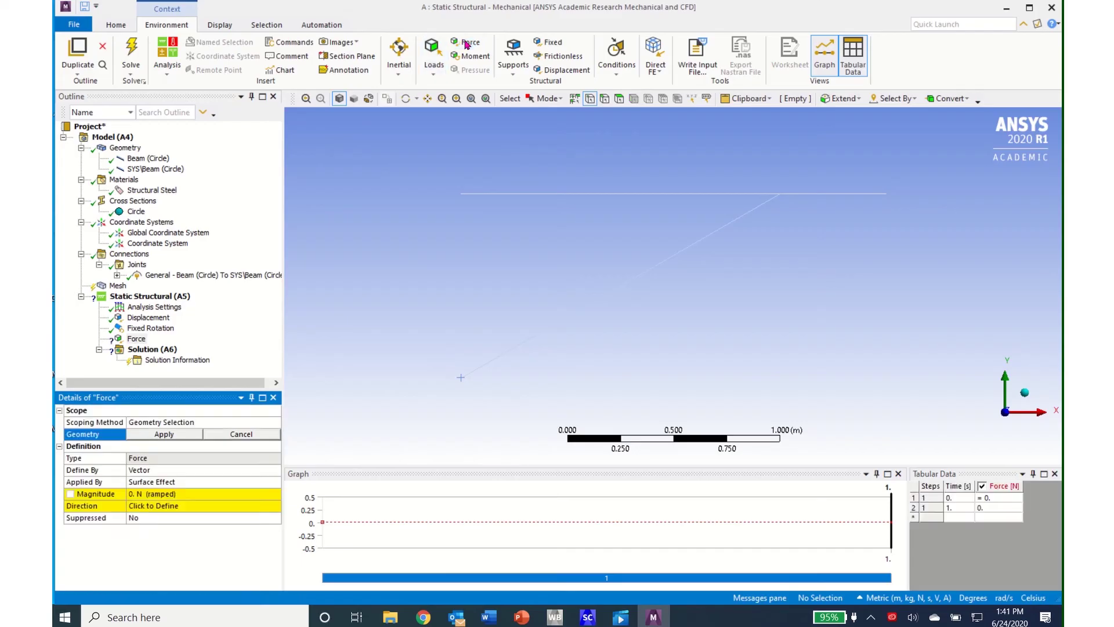
click(887, 195)
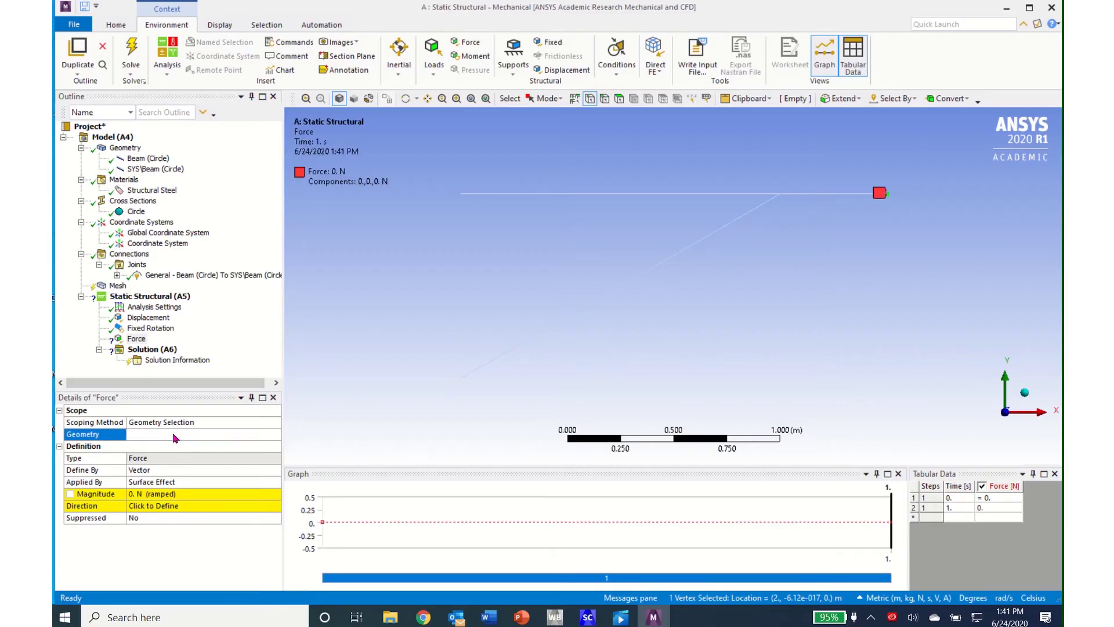
click(165, 435)
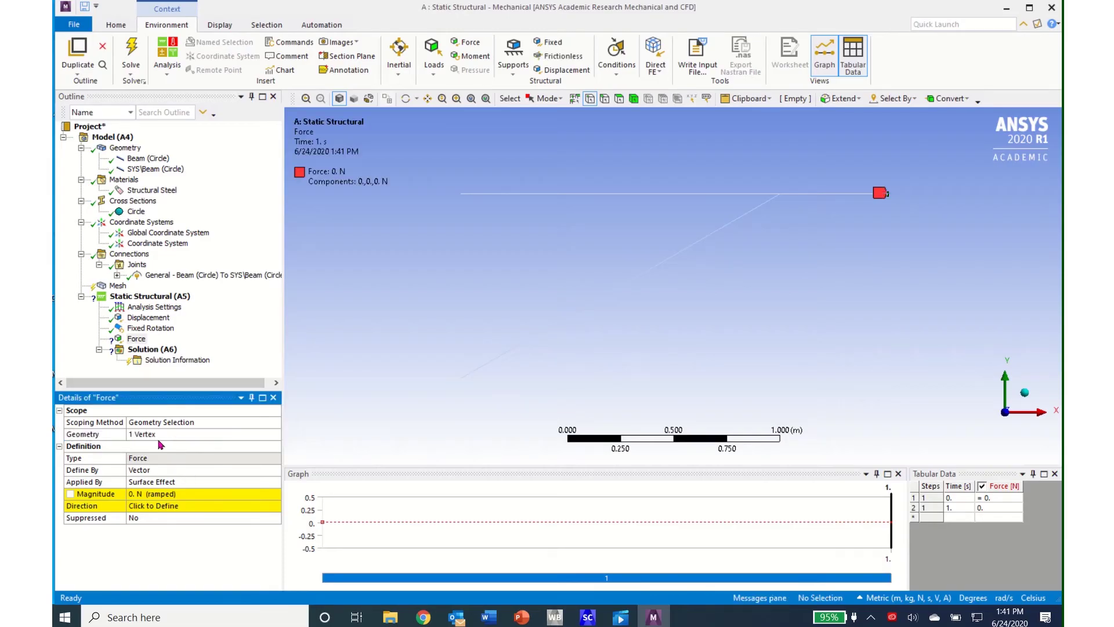
- Define the force by Components and set its Y component to -2000 N
click(276, 471)
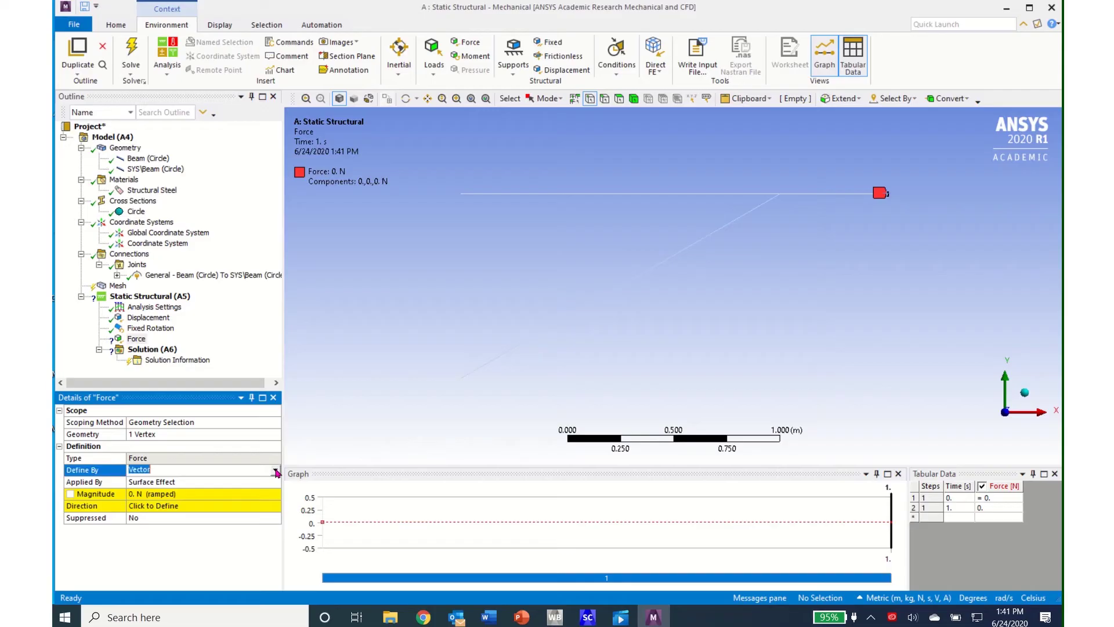
click(276, 472)
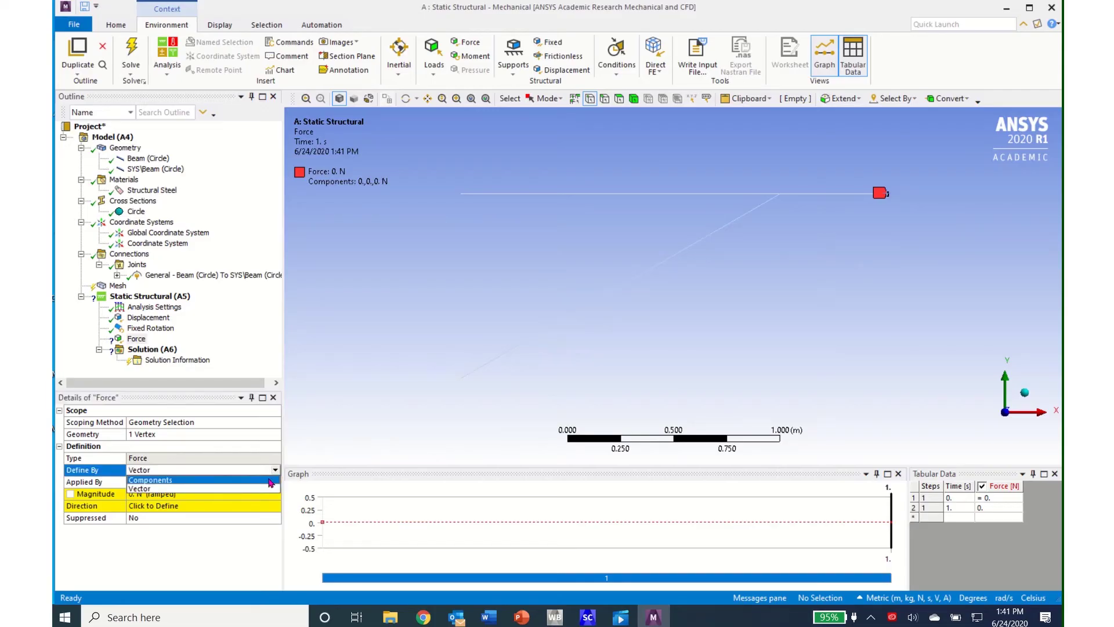
click(270, 482)
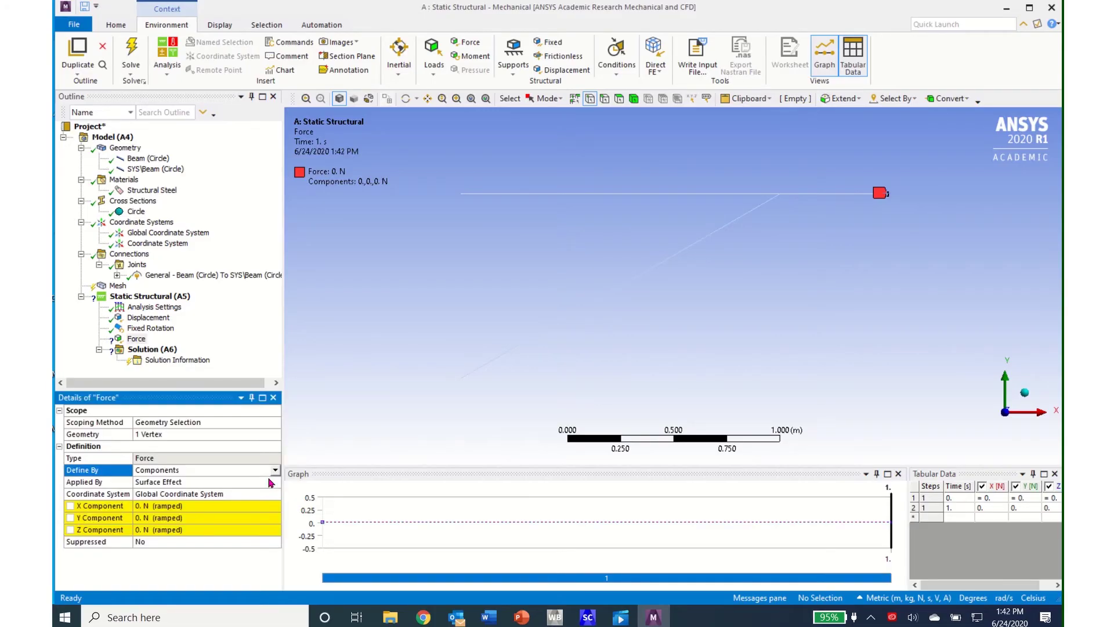
click(224, 517)
text(-2000)
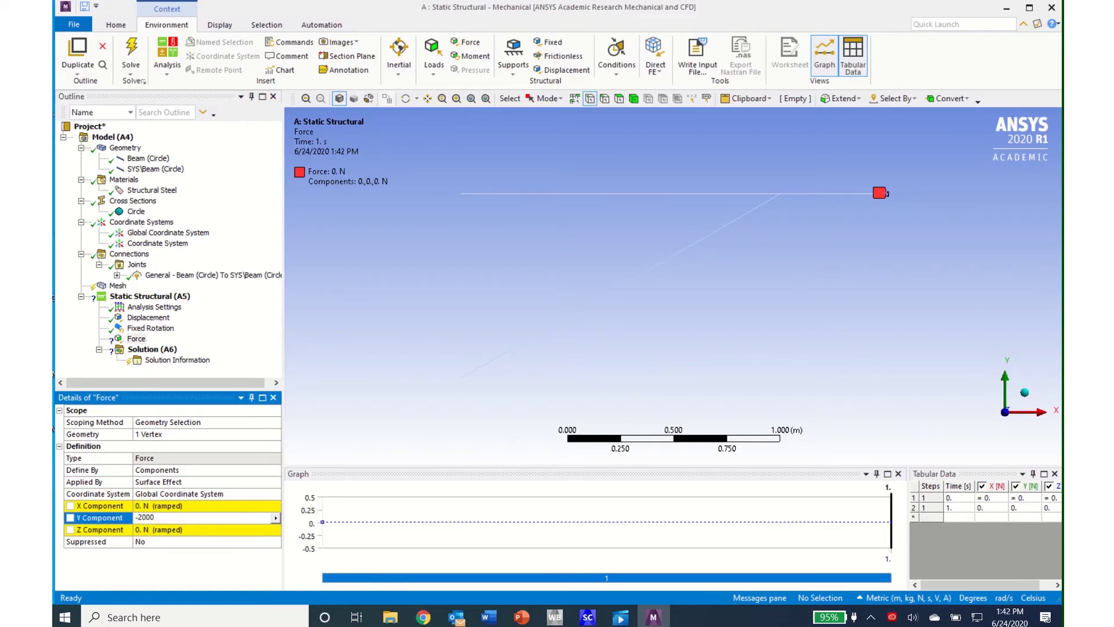
- Insert a Total Deformation result for all bodies under Solution
click(153, 350)
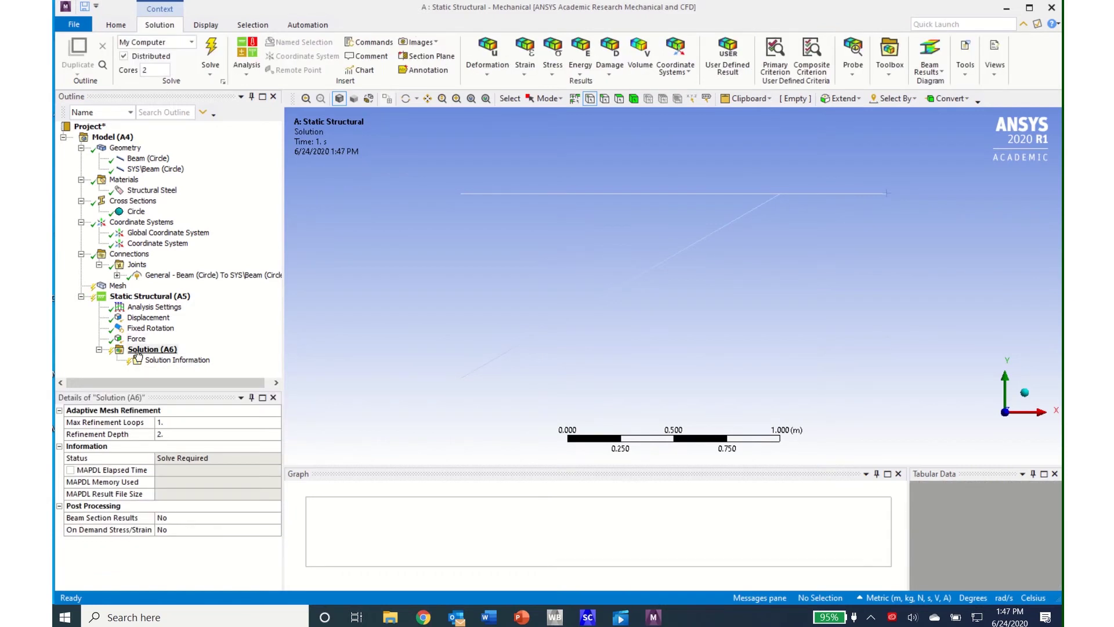
click(138, 350)
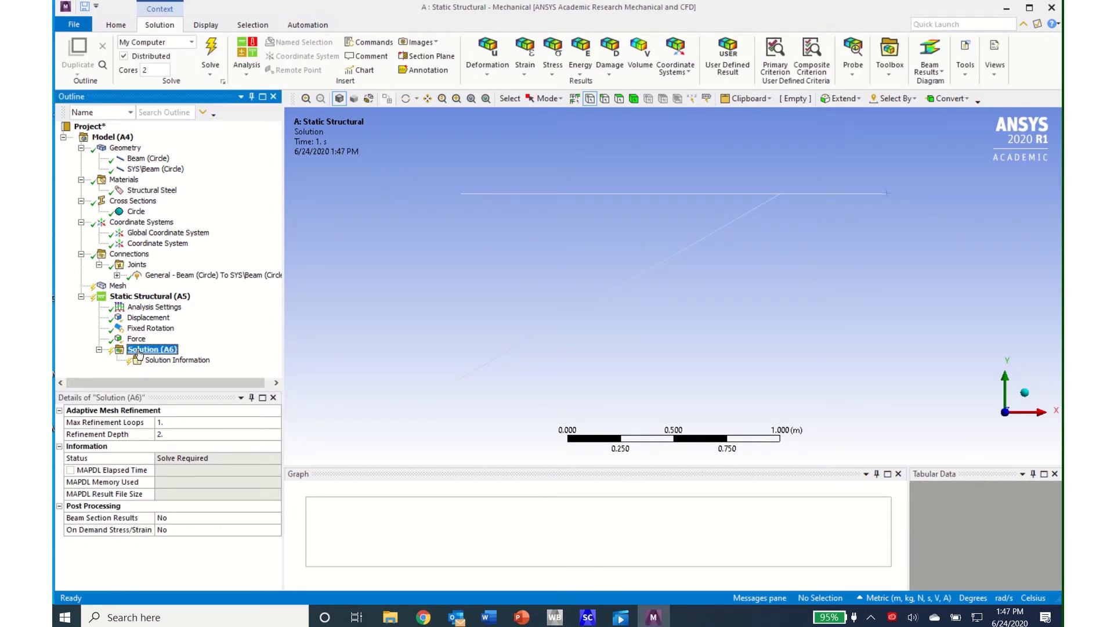
click(491, 74)
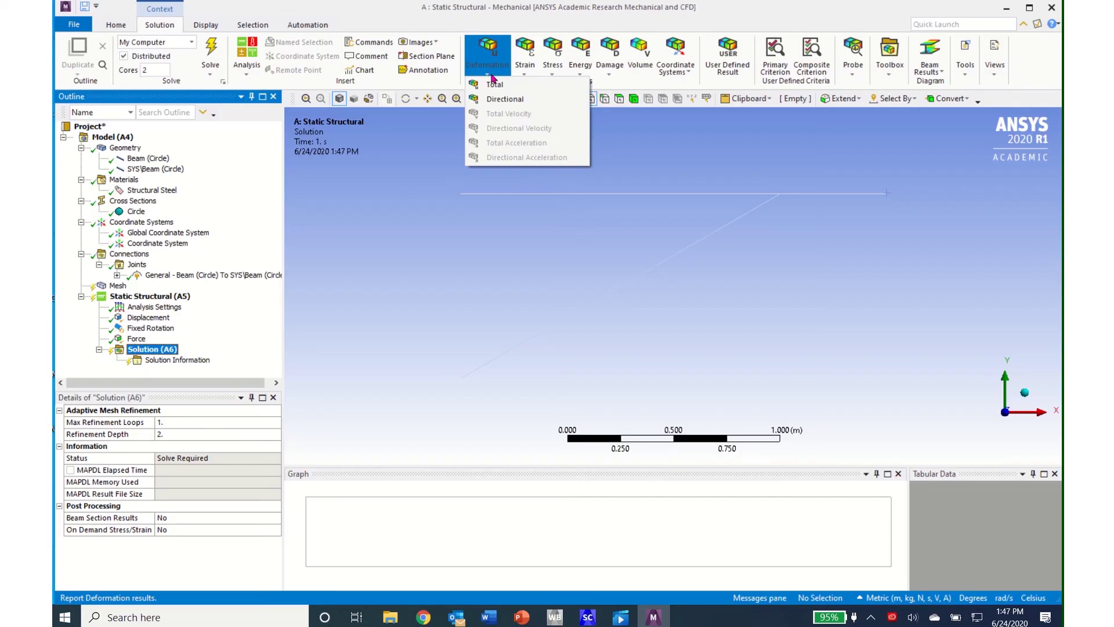
click(495, 85)
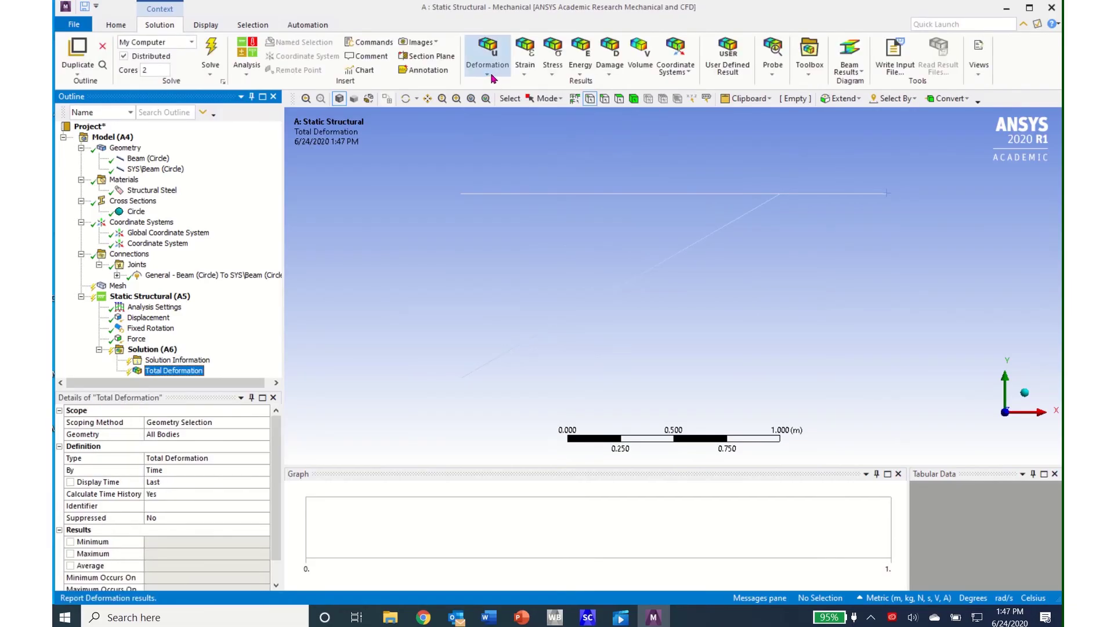
- Insert a Directional Deformation result for all bodies under Solution and set its Orientation to Y Axis
click(492, 77)
click(497, 98)
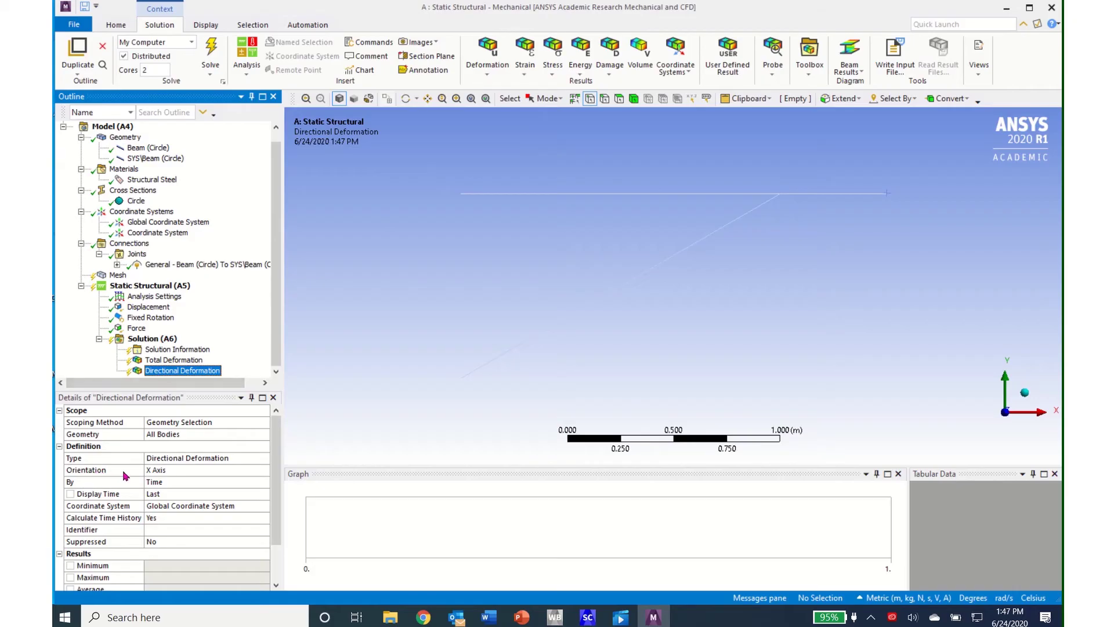
click(265, 471)
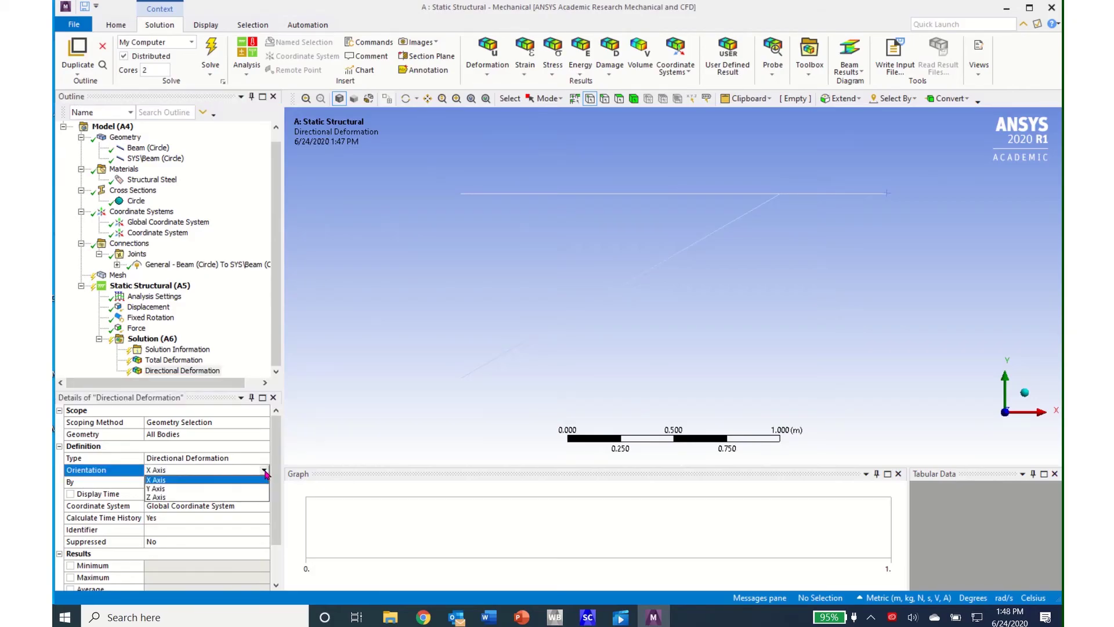
click(152, 489)
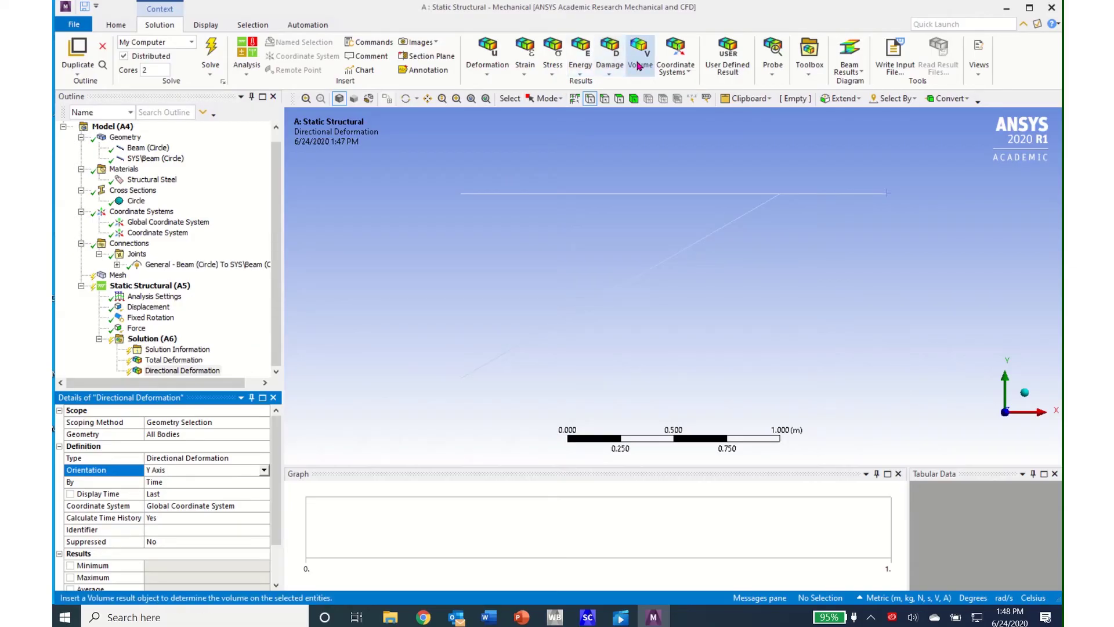
- Add a Beam Tool for all line bodies to the static structural solution and solve the analysis
click(809, 76)
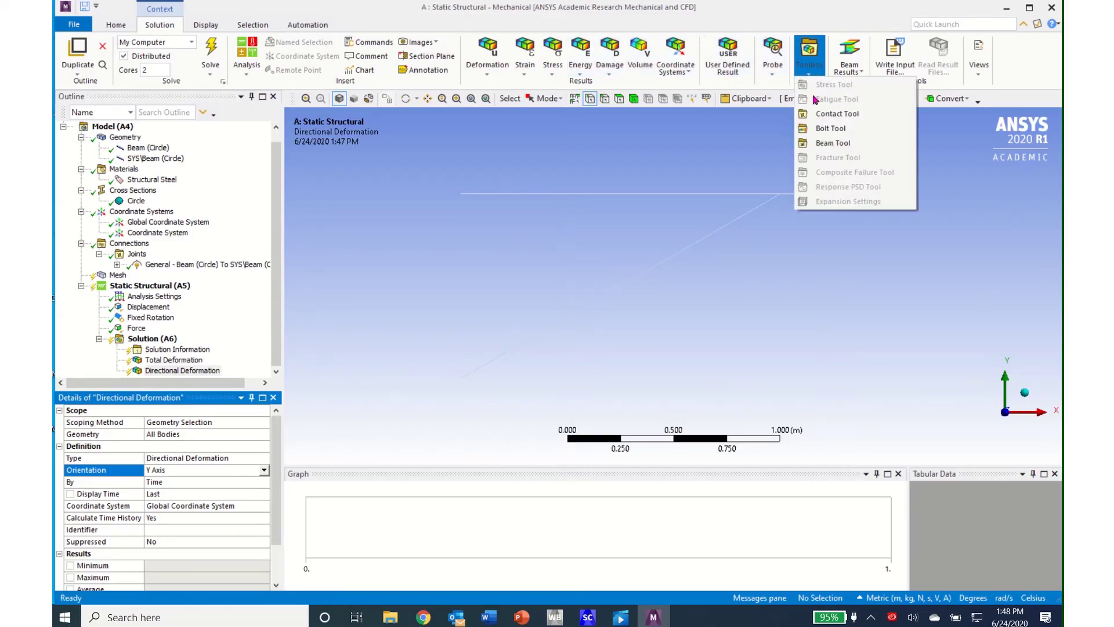
click(832, 144)
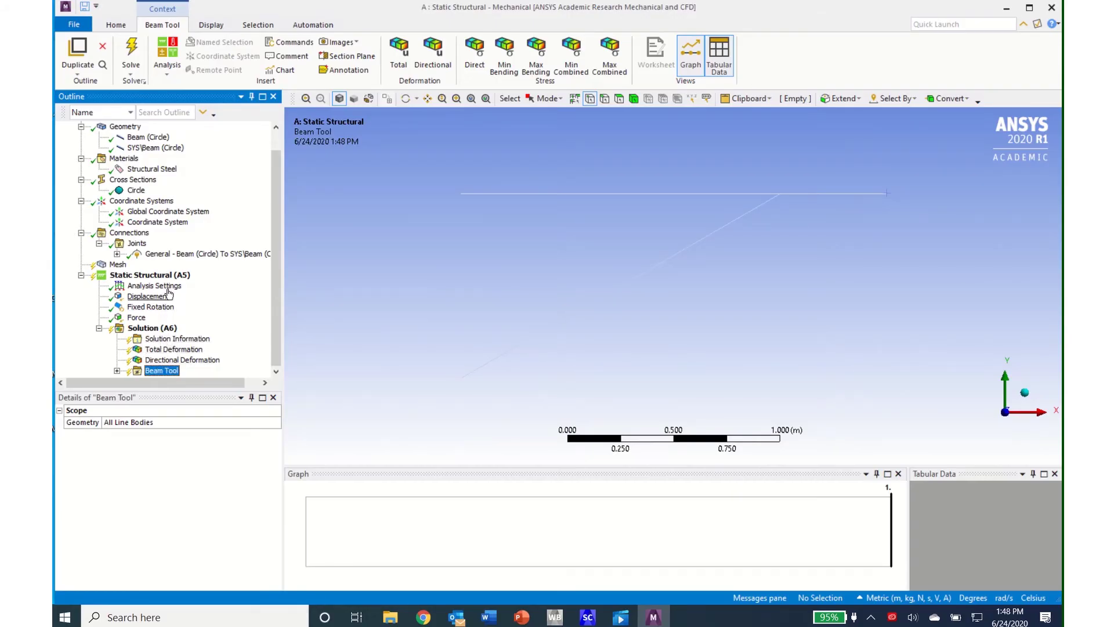
click(141, 77)
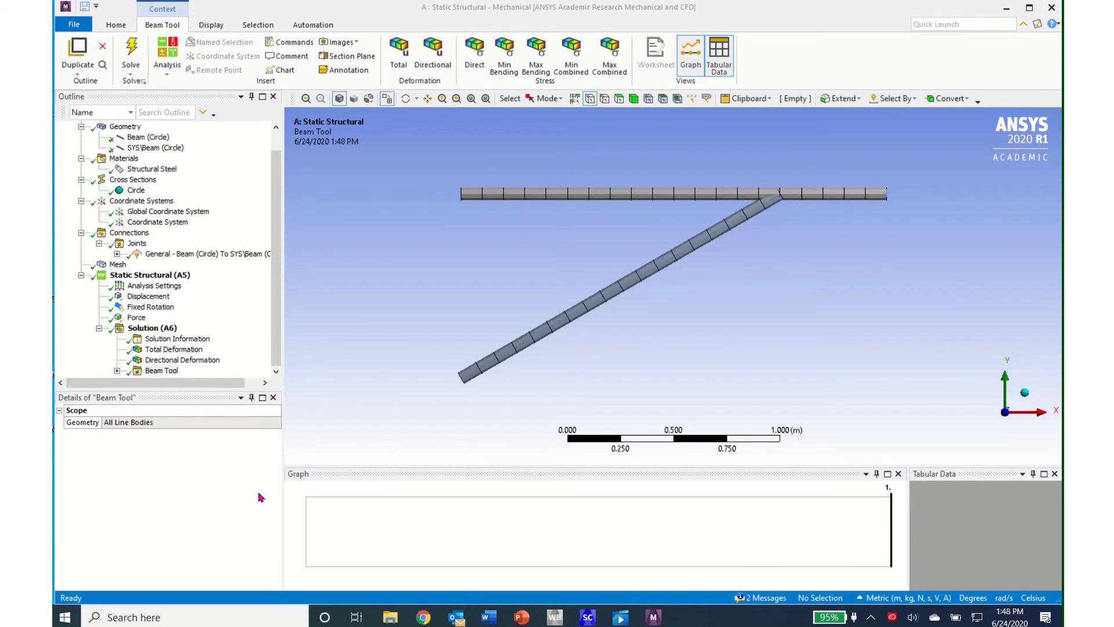
- Examine the Total and Directional Deformation plots and the Beam Tool's Maximum and Minimum Combined Stress, and collapse the Beam Tool and Solution branches
click(160, 351)
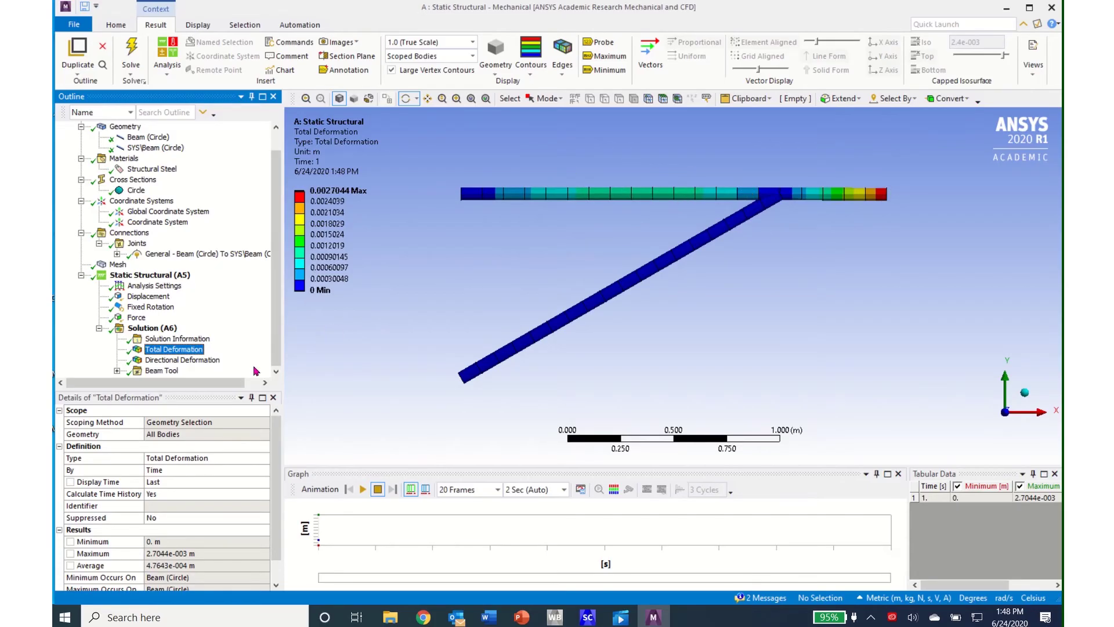
click(154, 361)
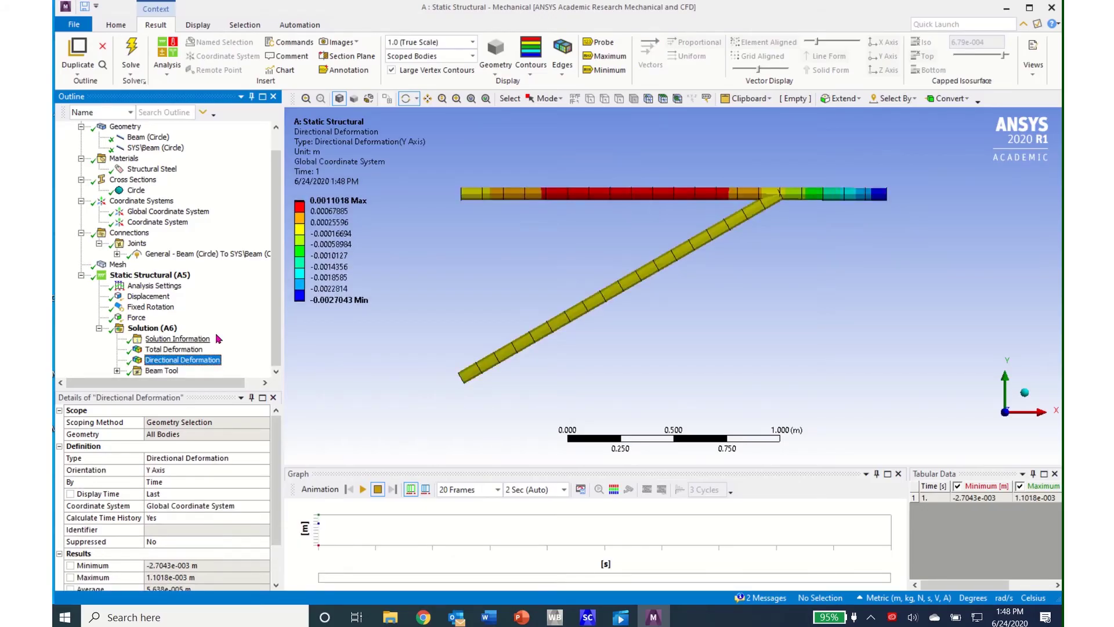
click(117, 371)
click(181, 371)
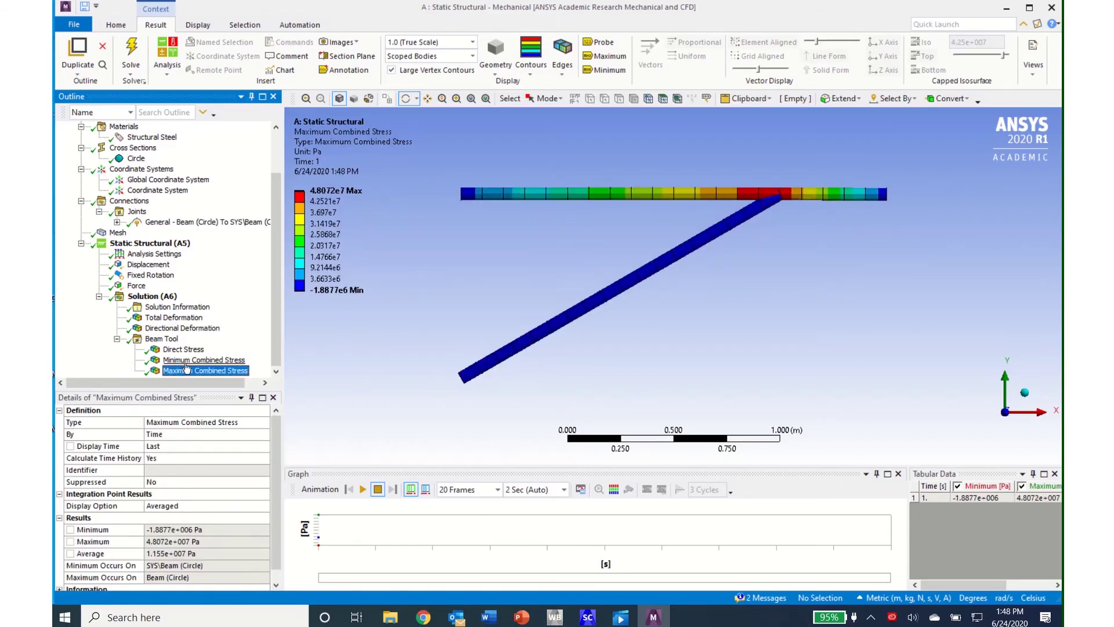
click(187, 361)
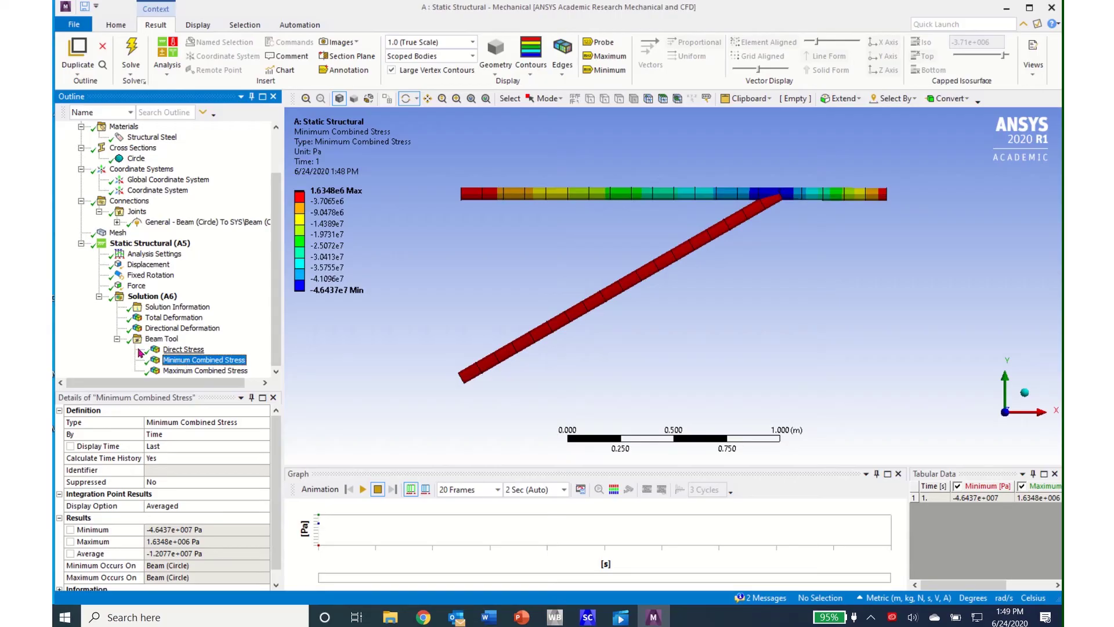
click(118, 340)
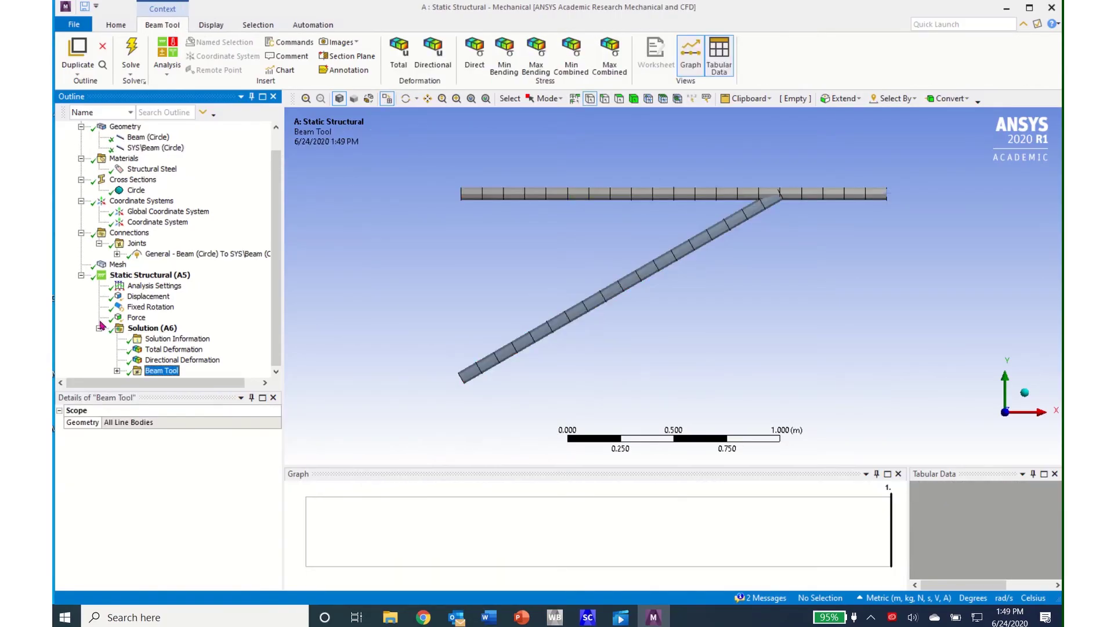
click(99, 329)
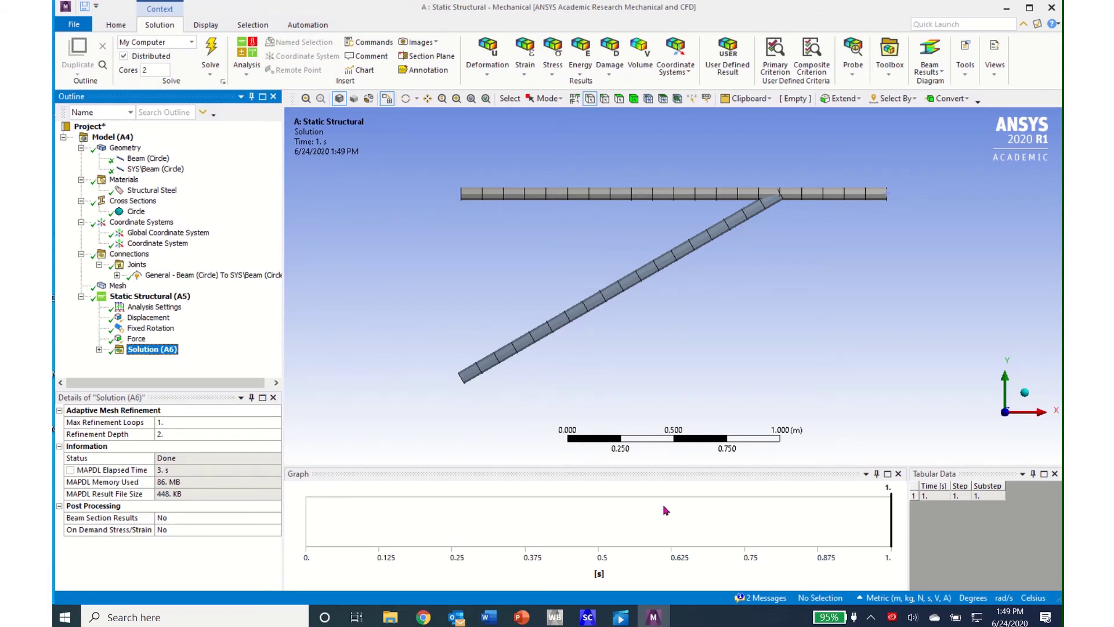
- Switch to Workbench, add an Eigenvalue Buckling system sharing the Static Structural system's Model, and open that model in Mechanical
click(1007, 11)
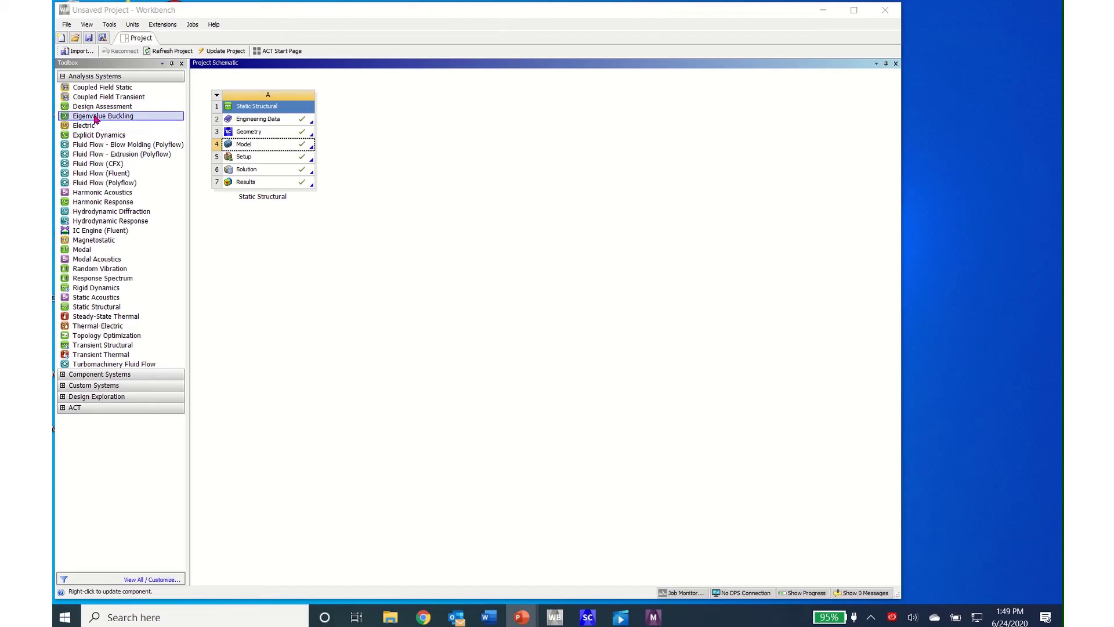
drag(97, 119, 274, 144)
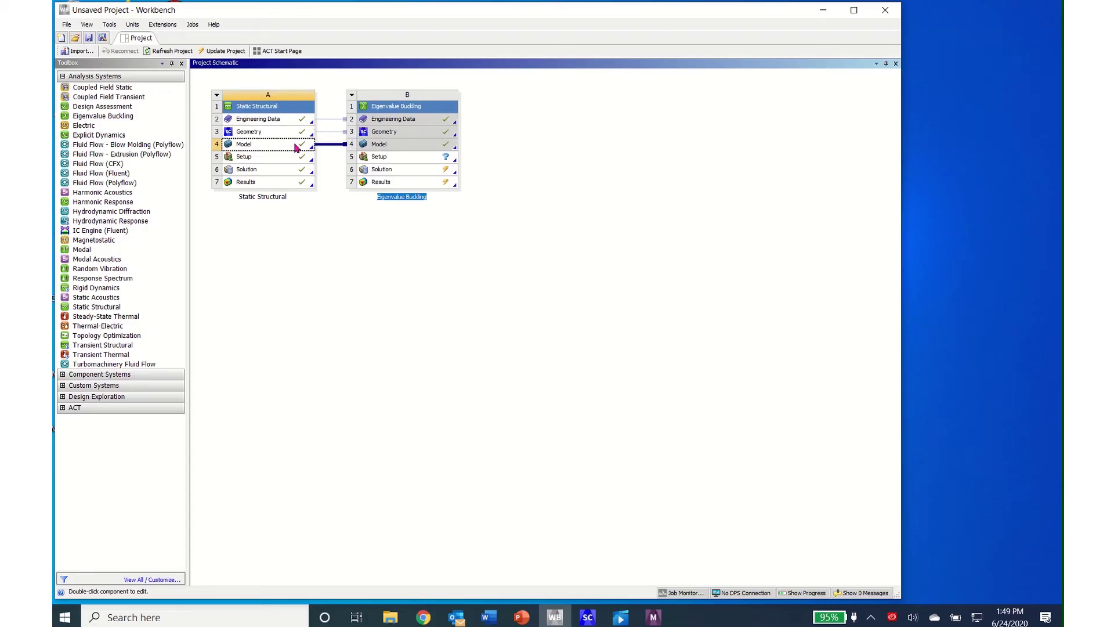
double_click(259, 146)
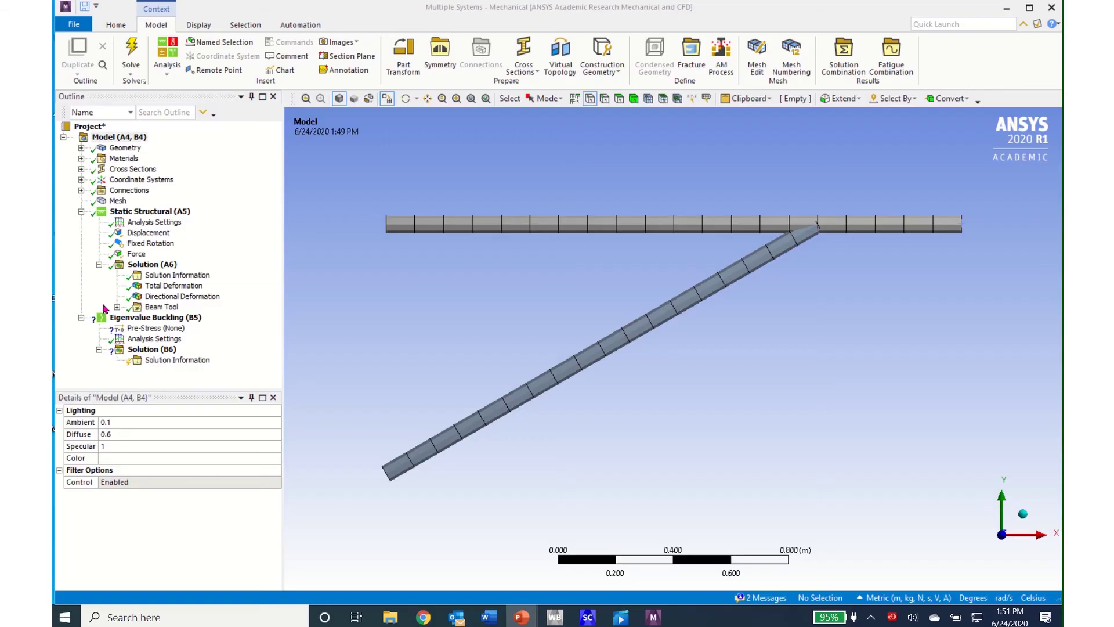
- Set the Eigenvalue Buckling analysis's Pre-Stress Environment to Static Structural
click(147, 330)
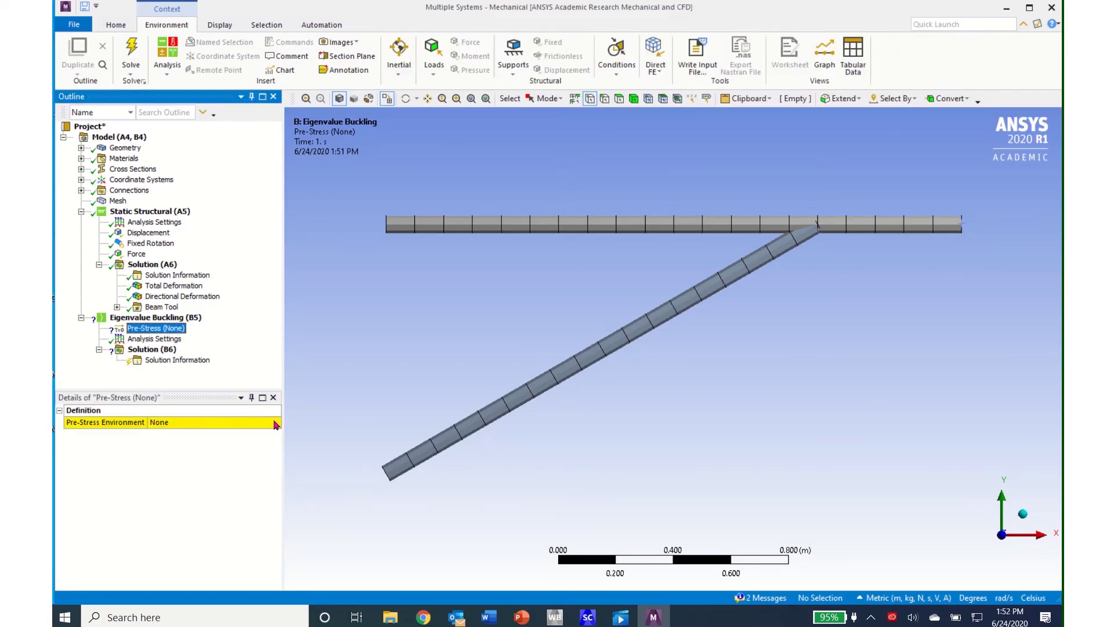
click(273, 425)
click(275, 424)
click(258, 440)
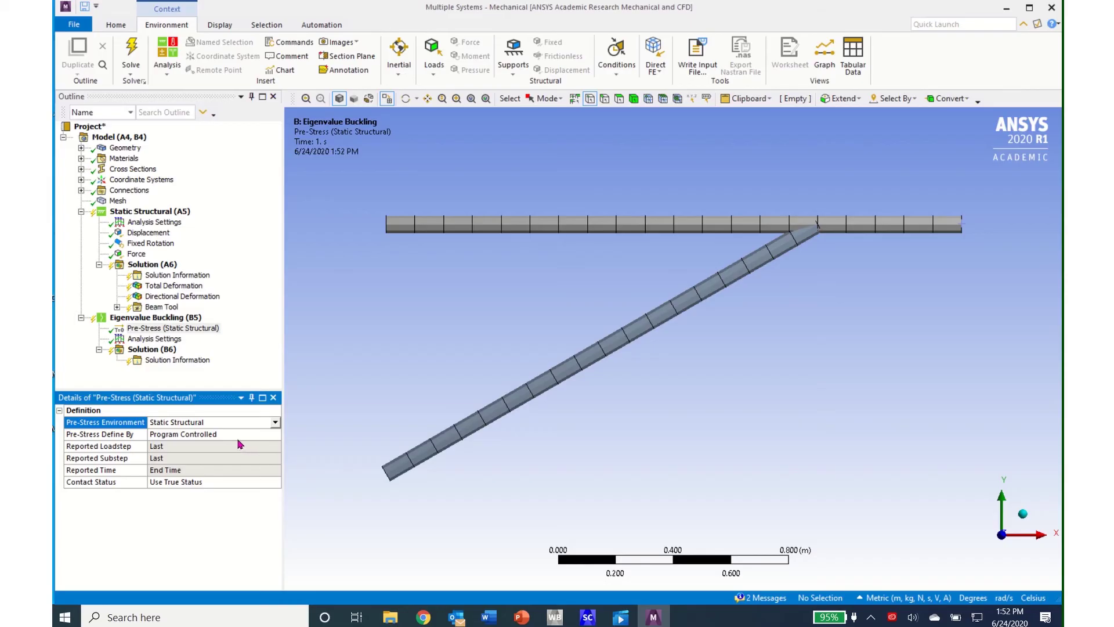
- Increase Max Modes to Find in the Eigenvalue Buckling analysis settings
click(155, 340)
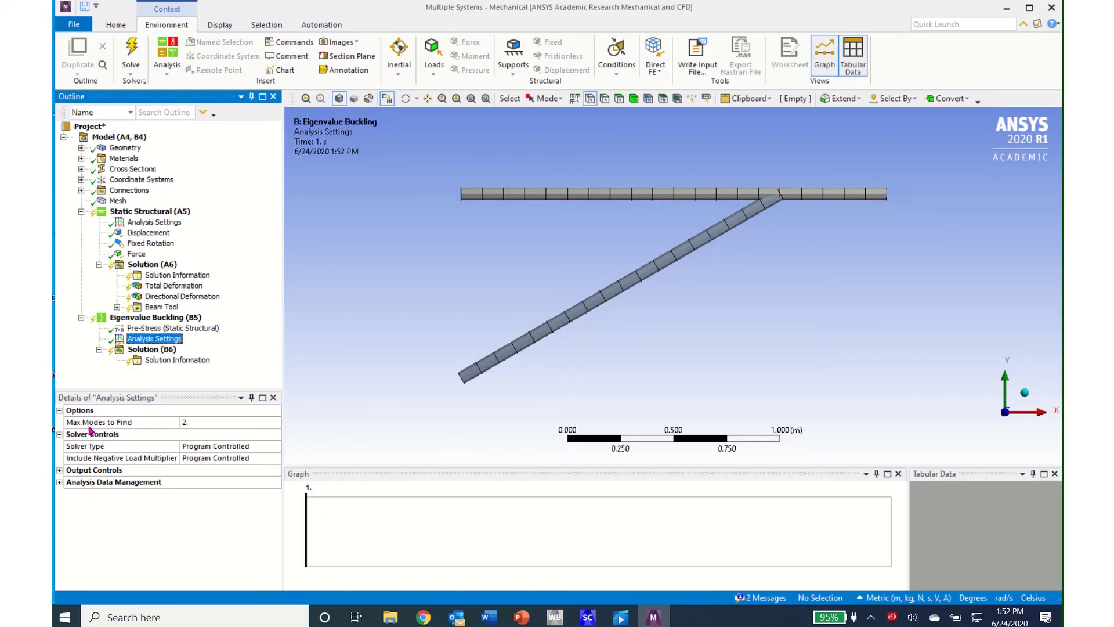
click(264, 425)
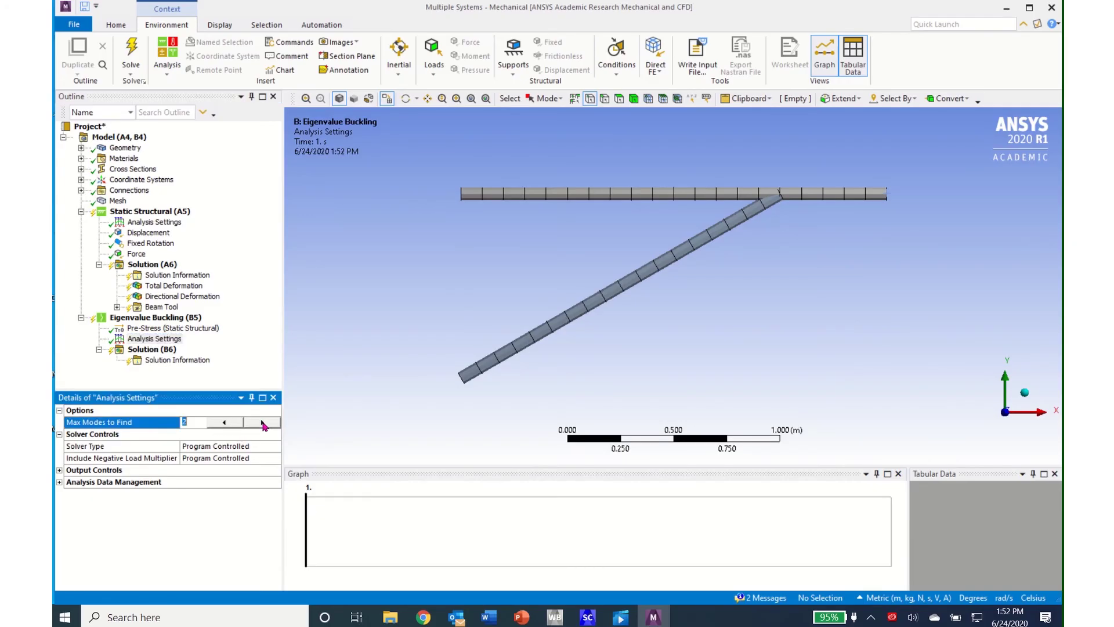
click(262, 423)
- Insert five Total Deformation results for all bodies under the Eigenvalue Buckling Solution (B6)
click(149, 349)
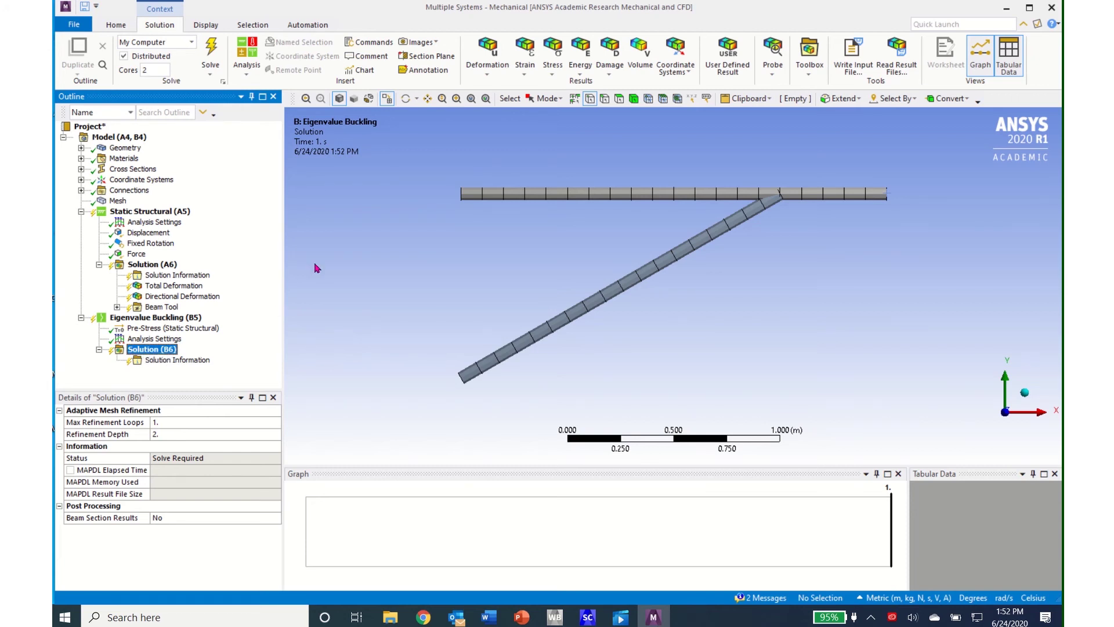
click(489, 79)
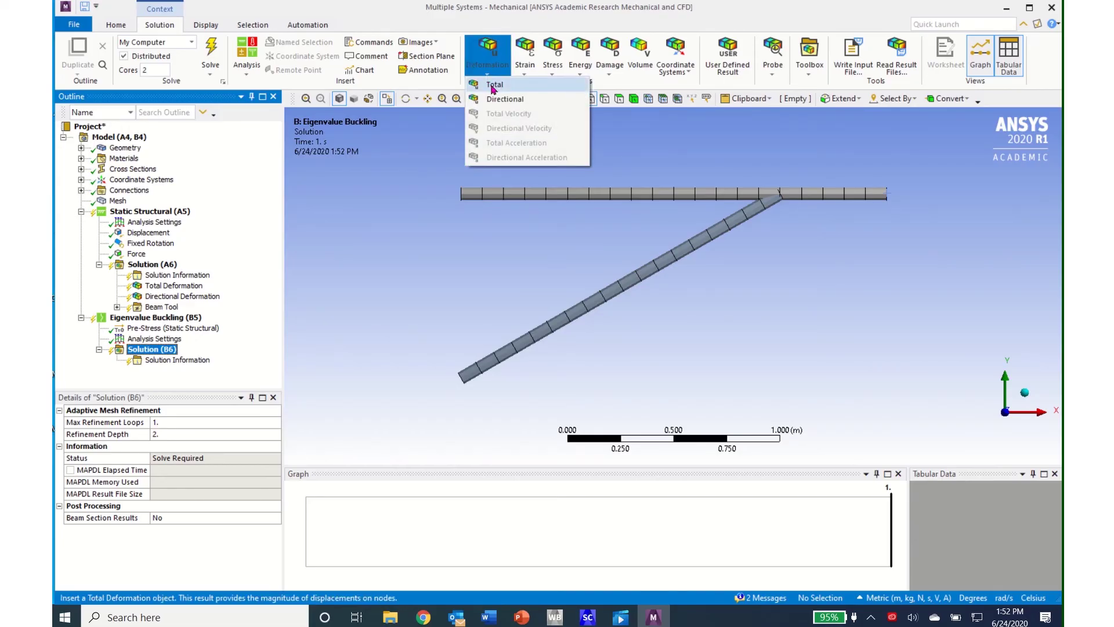
click(492, 88)
click(488, 79)
click(493, 84)
click(488, 77)
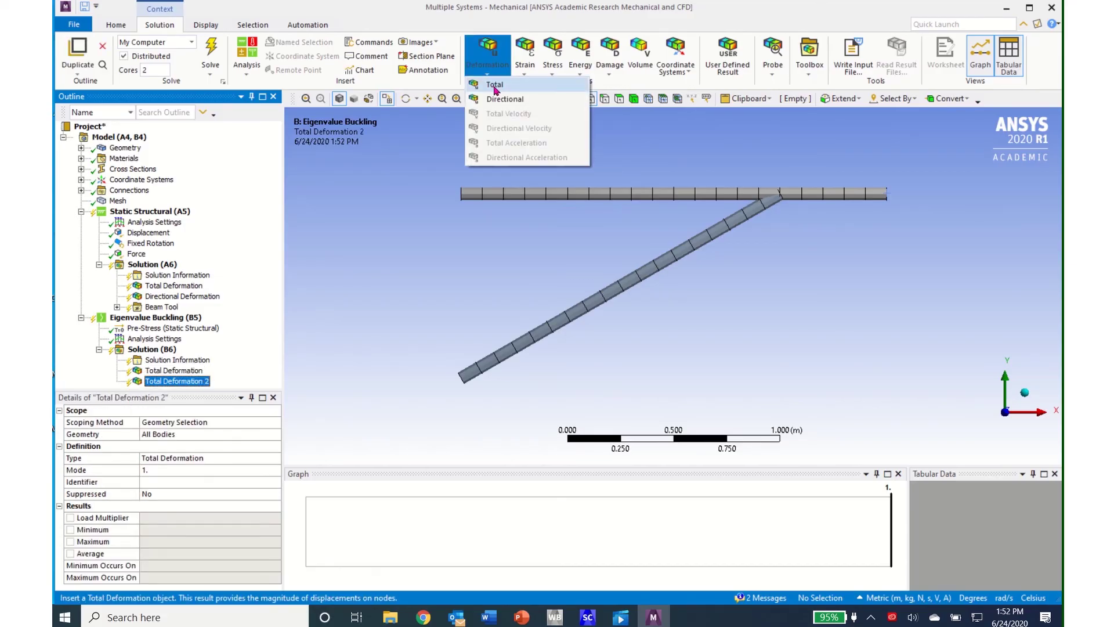
click(494, 85)
click(487, 77)
click(493, 84)
click(489, 79)
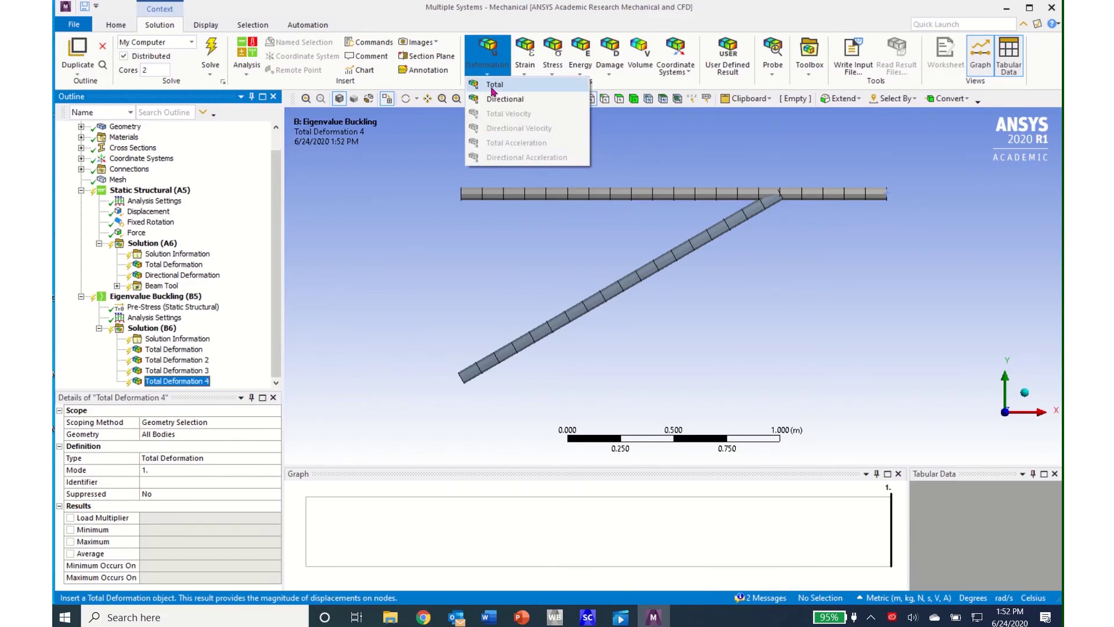
click(494, 86)
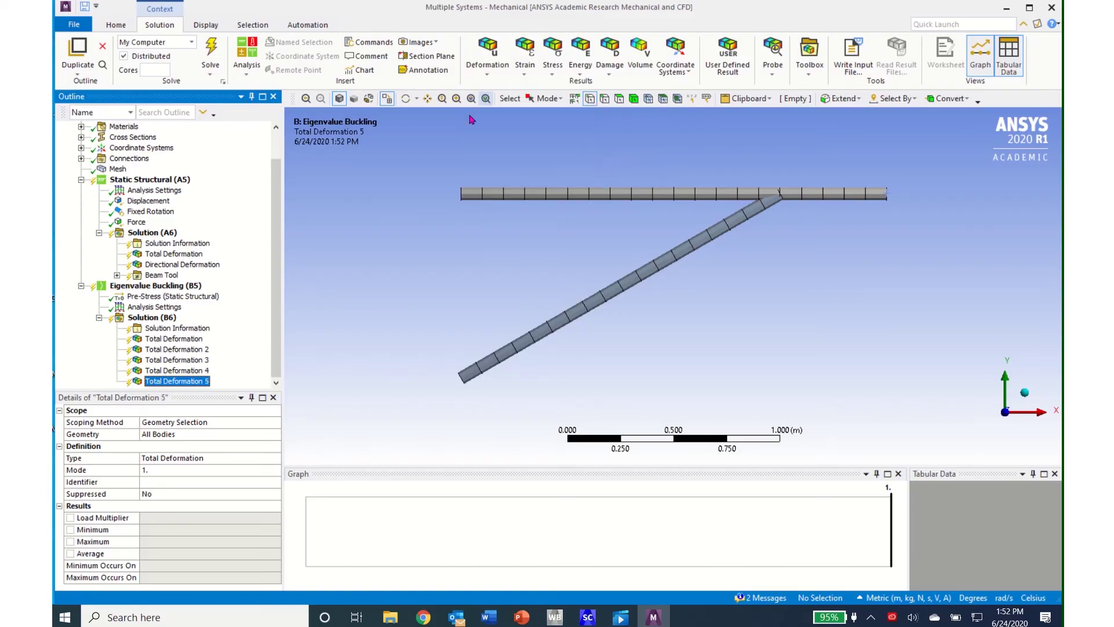
- Check the first buckling Total Deformation result's mode and set the Mode of Total Deformation 2 to 2
click(190, 340)
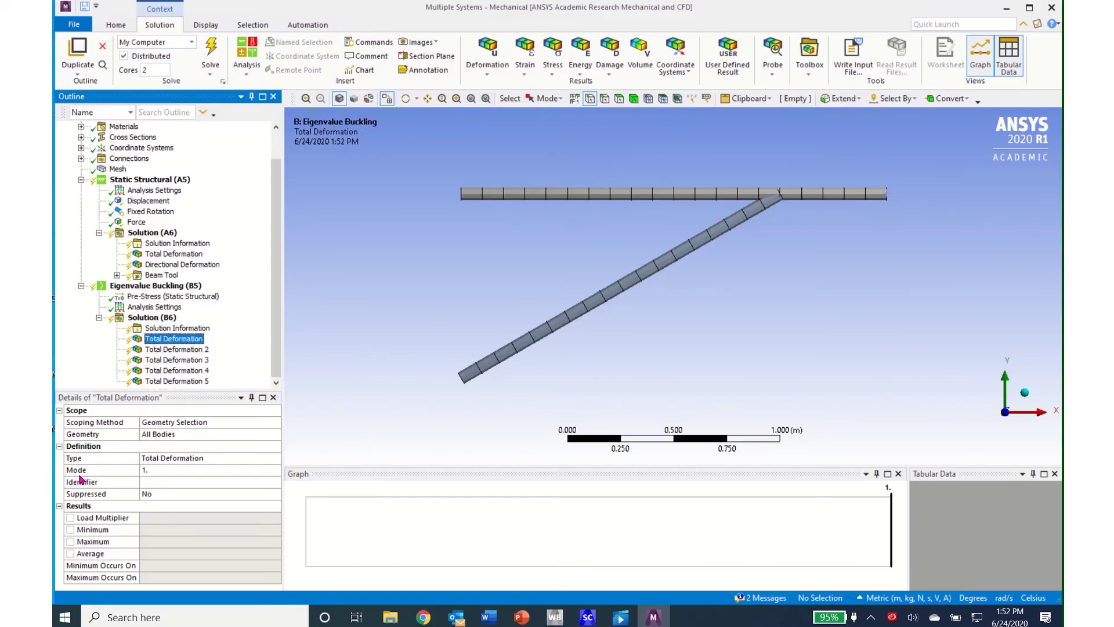
click(178, 351)
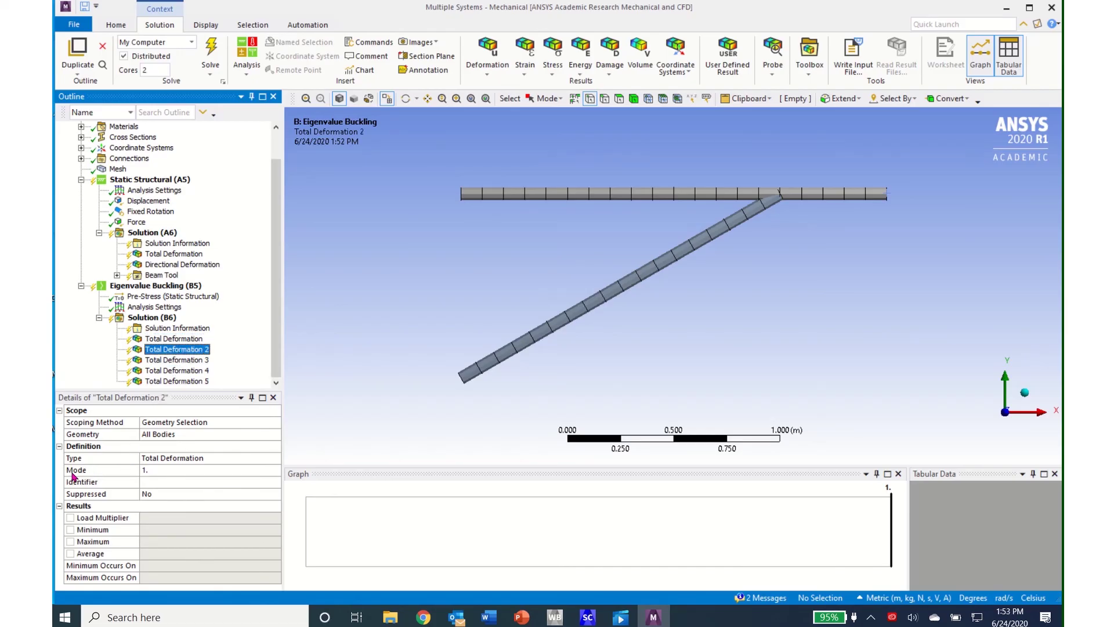
click(263, 473)
click(262, 472)
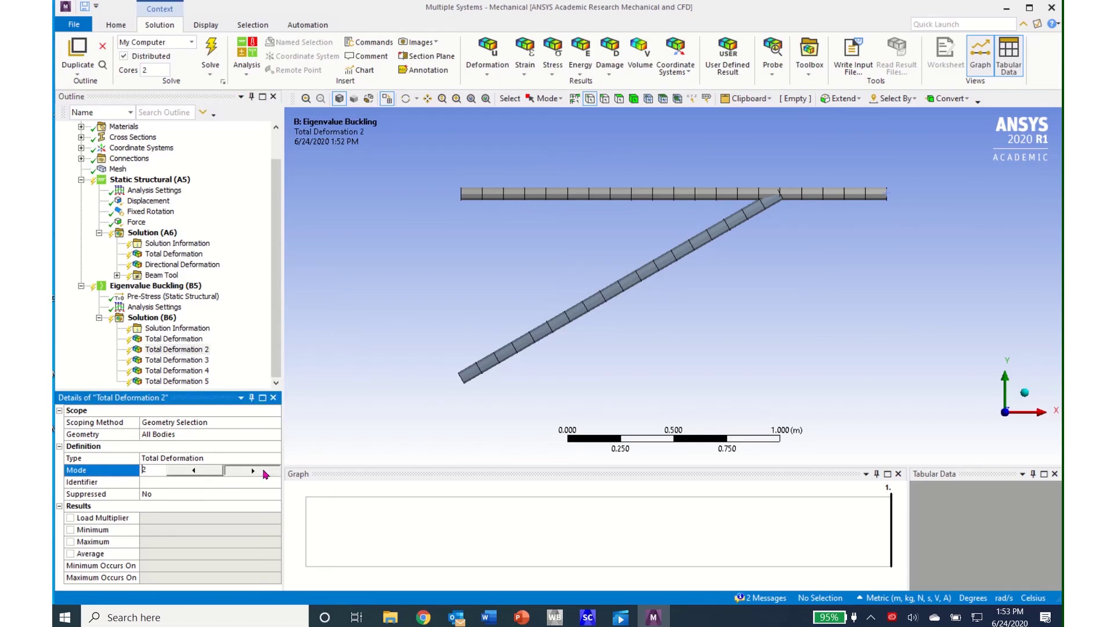
- Set the Mode of Total Deformation 3 under Solution (B6) to 3
click(183, 364)
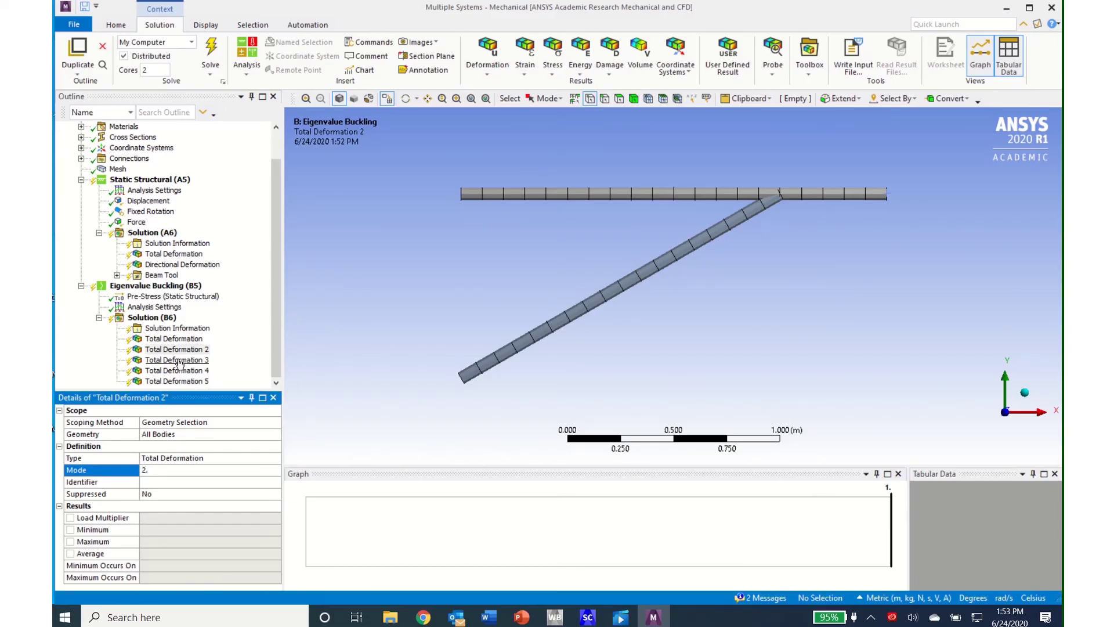
click(180, 363)
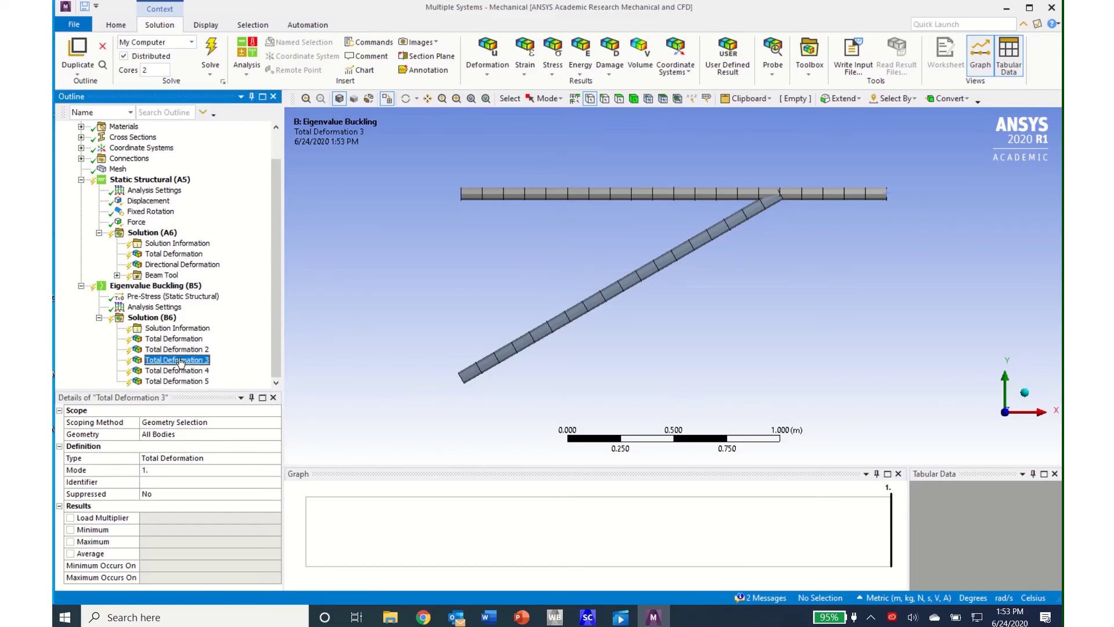
click(263, 473)
click(264, 472)
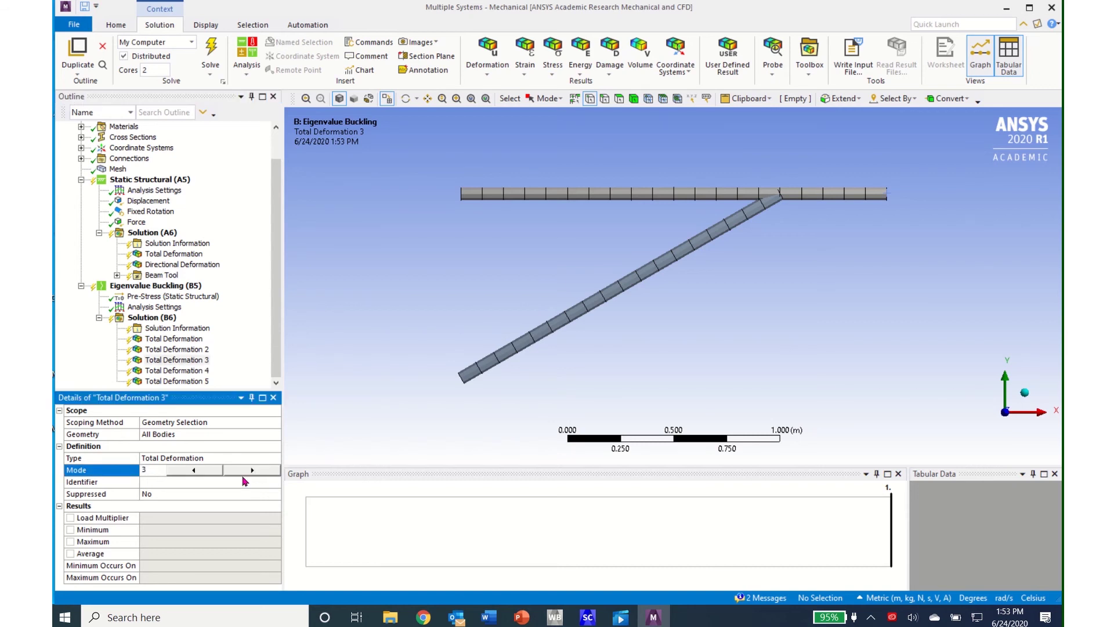
key(Return)
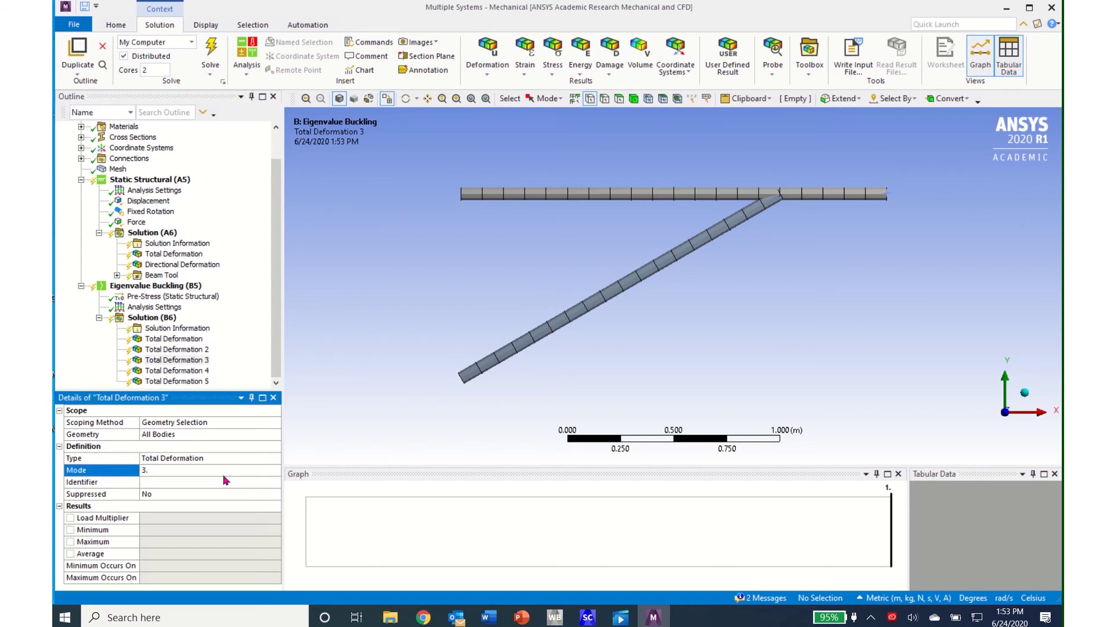
- Set the Mode of Total Deformation 4 to 4 and the Mode of Total Deformation 5 to 5
click(186, 372)
click(263, 472)
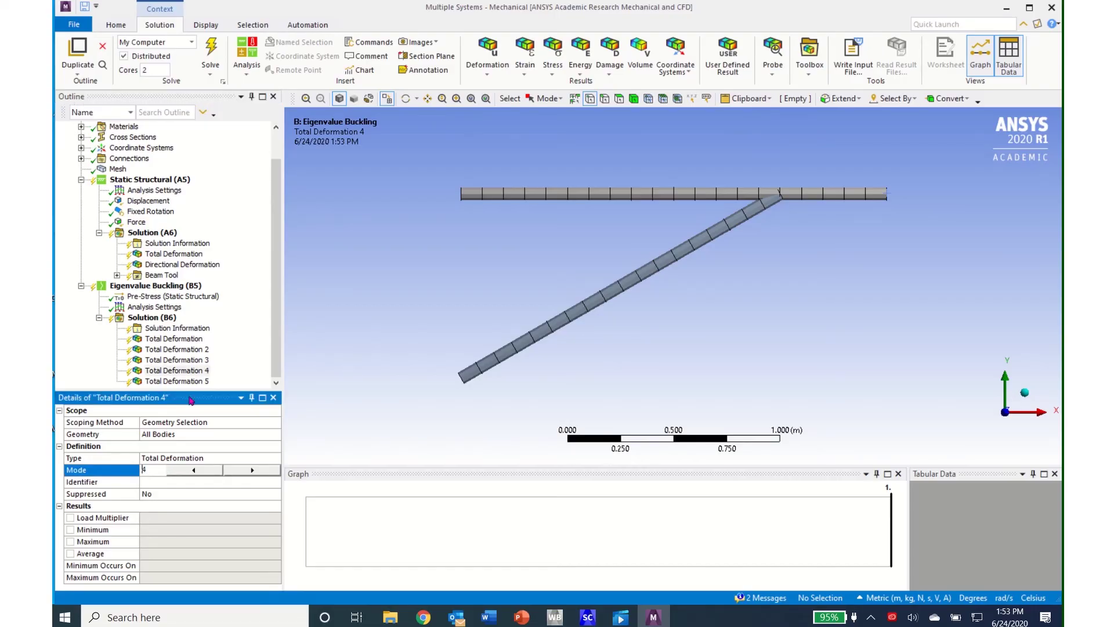
click(180, 381)
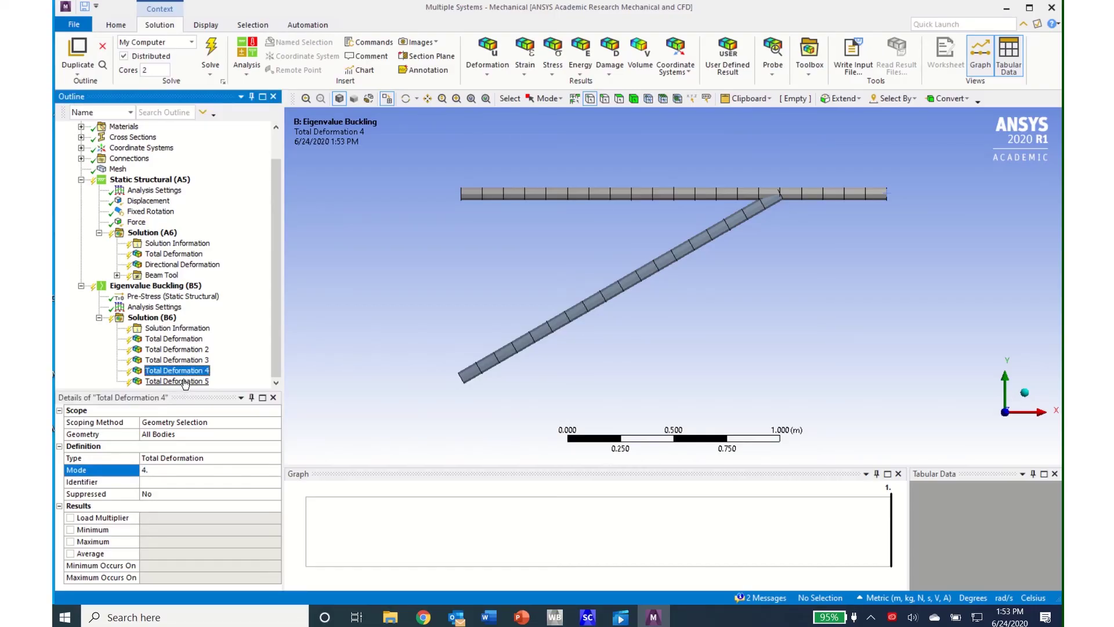
click(263, 472)
click(252, 470)
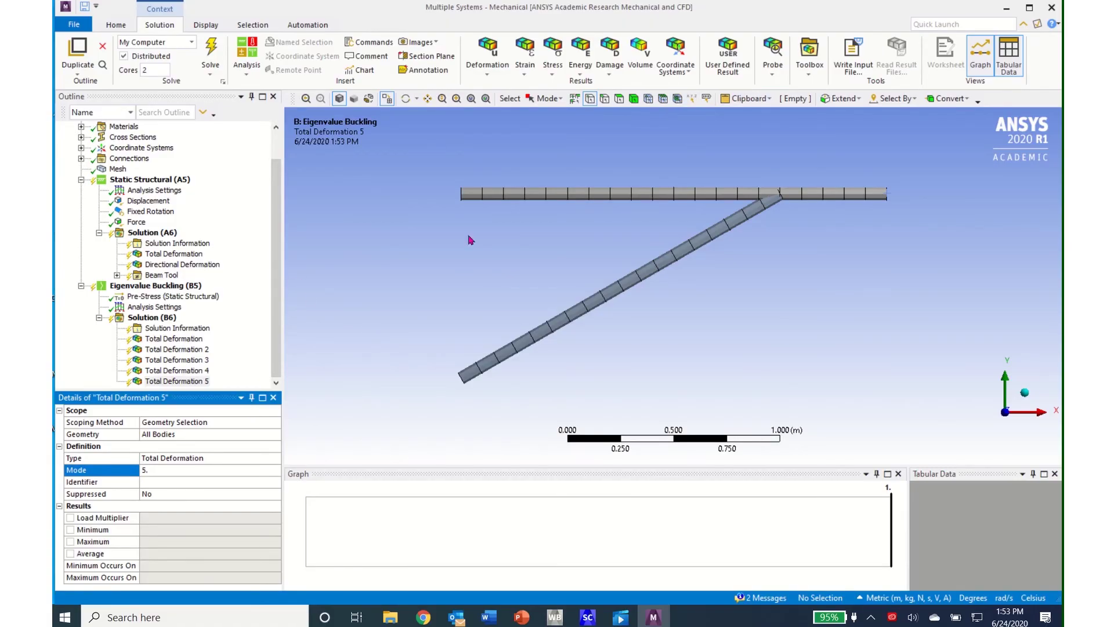
mouse_move(278, 313)
mouse_down()
mouse_move(277, 286)
mouse_move(278, 313)
mouse_up()
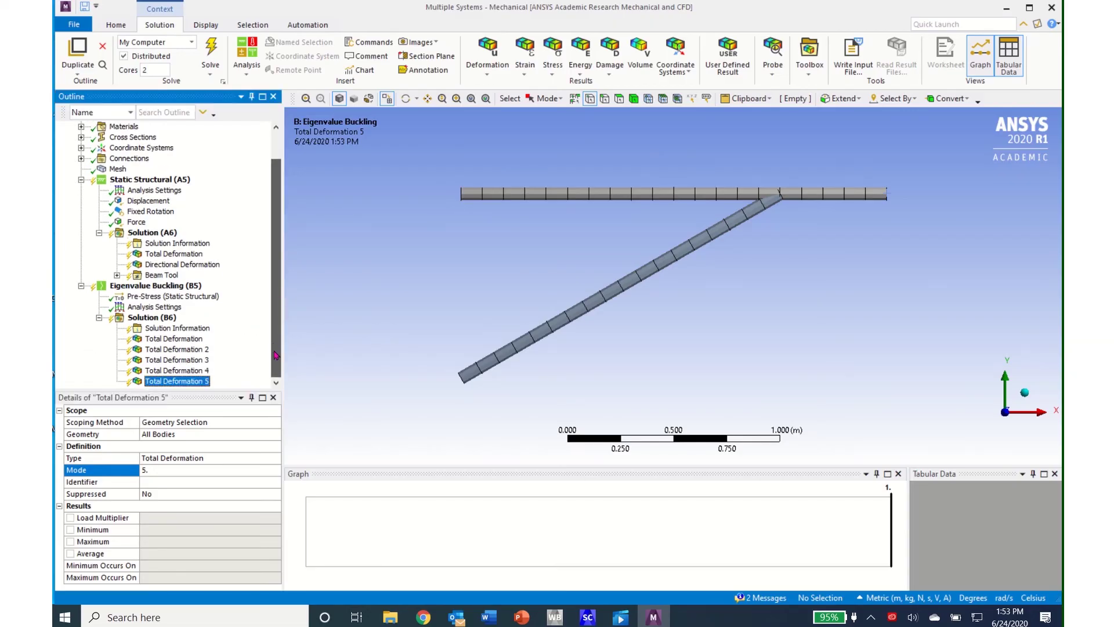
- Solve the static structural analysis and the linked eigenvalue buckling analysis
click(809, 58)
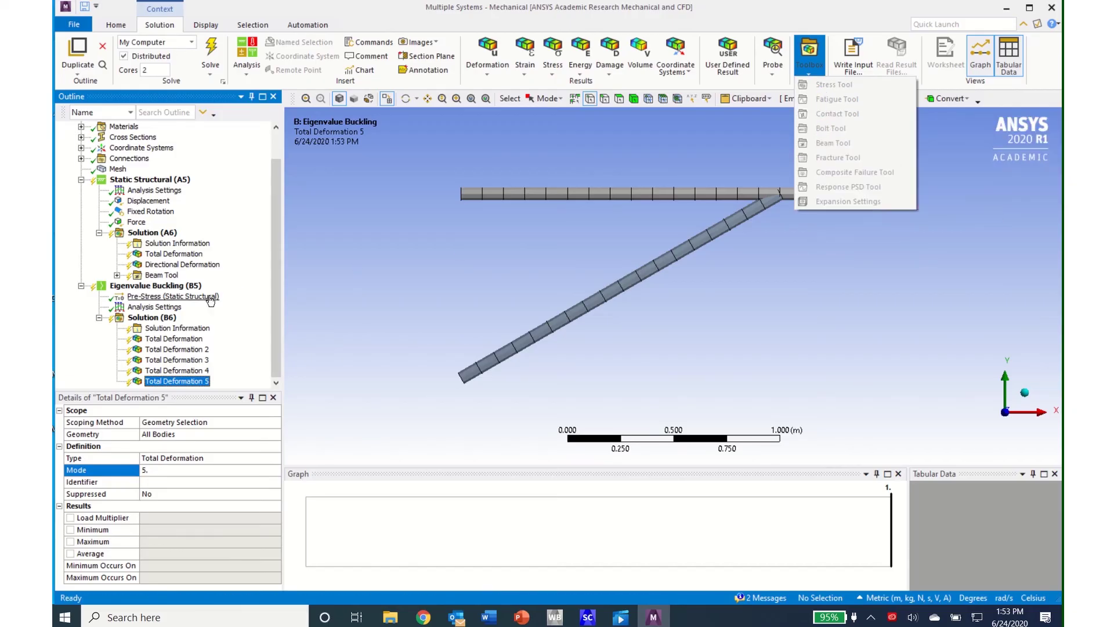
click(150, 276)
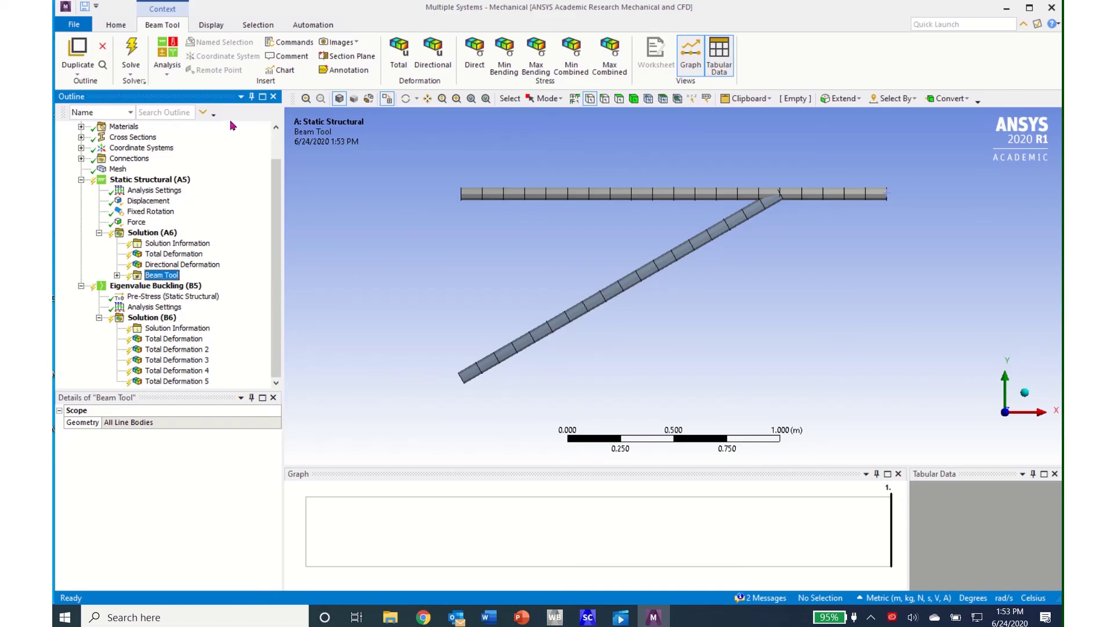
click(131, 54)
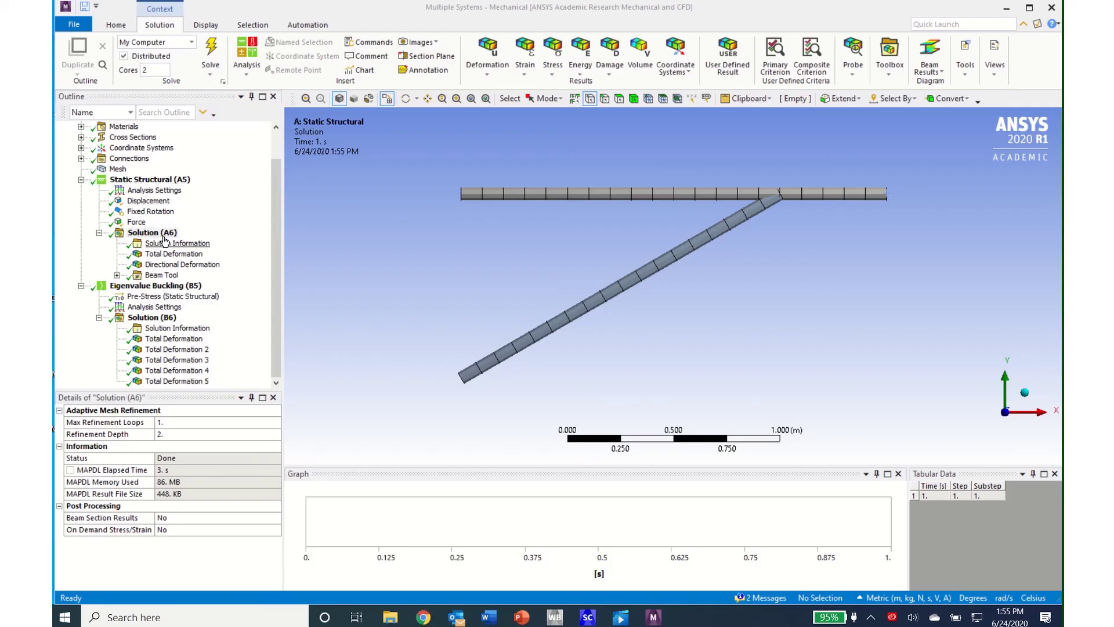
- Review the load multipliers under the Eigenvalue Buckling Solution (B6) and examine the first mode's Total Deformation shape in 3D
click(138, 322)
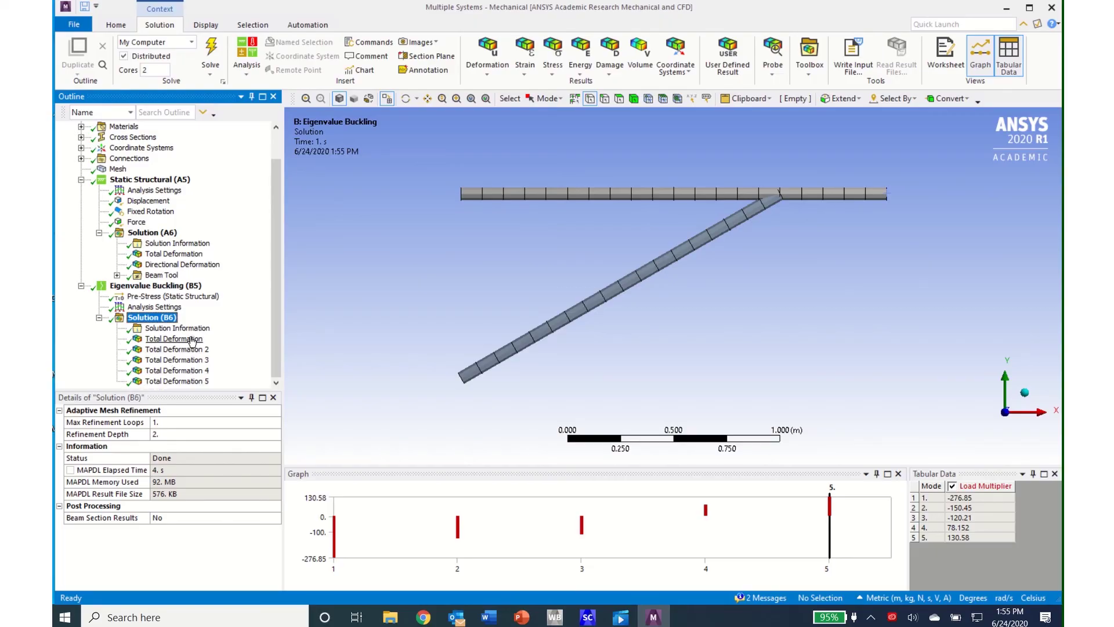
click(175, 339)
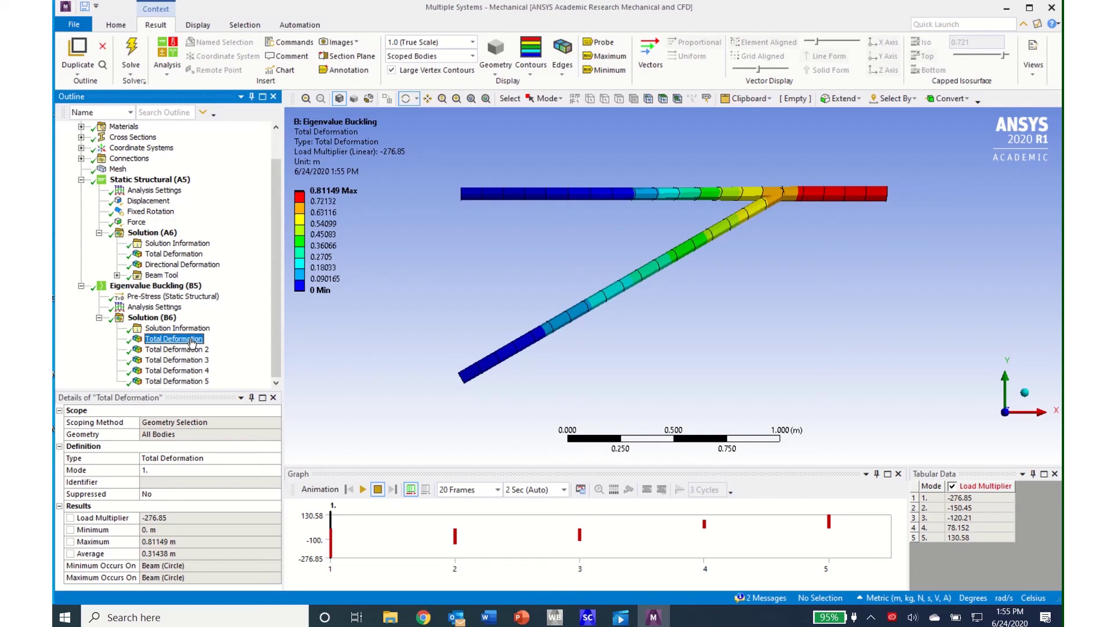
drag(880, 301, 768, 334)
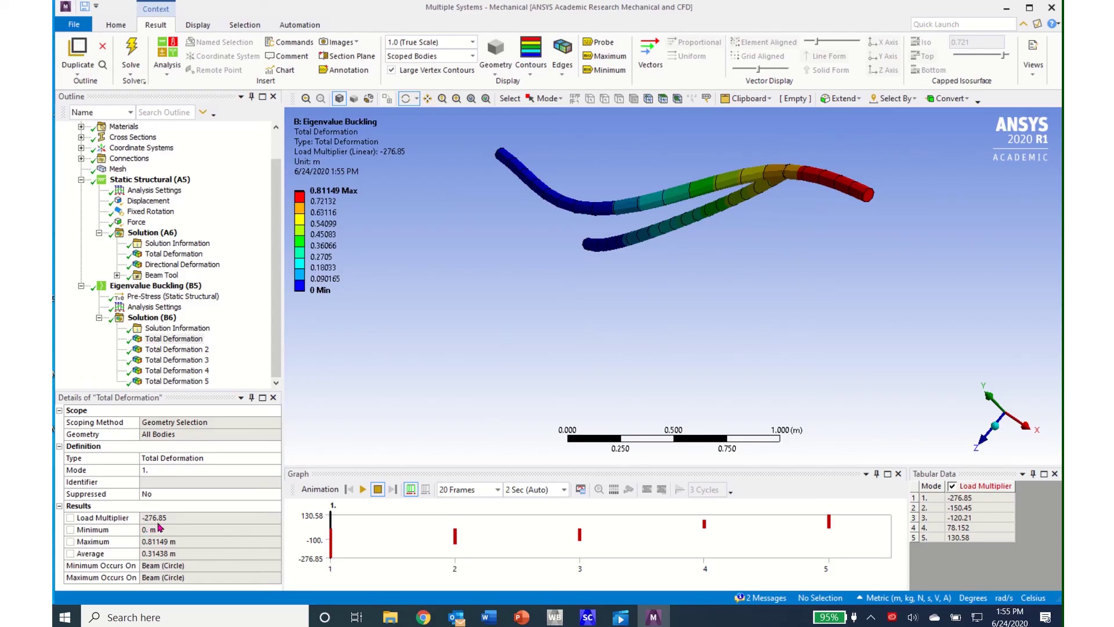
- Examine the buckled shapes and load multipliers of Total Deformation 2, 3 and 4
click(189, 349)
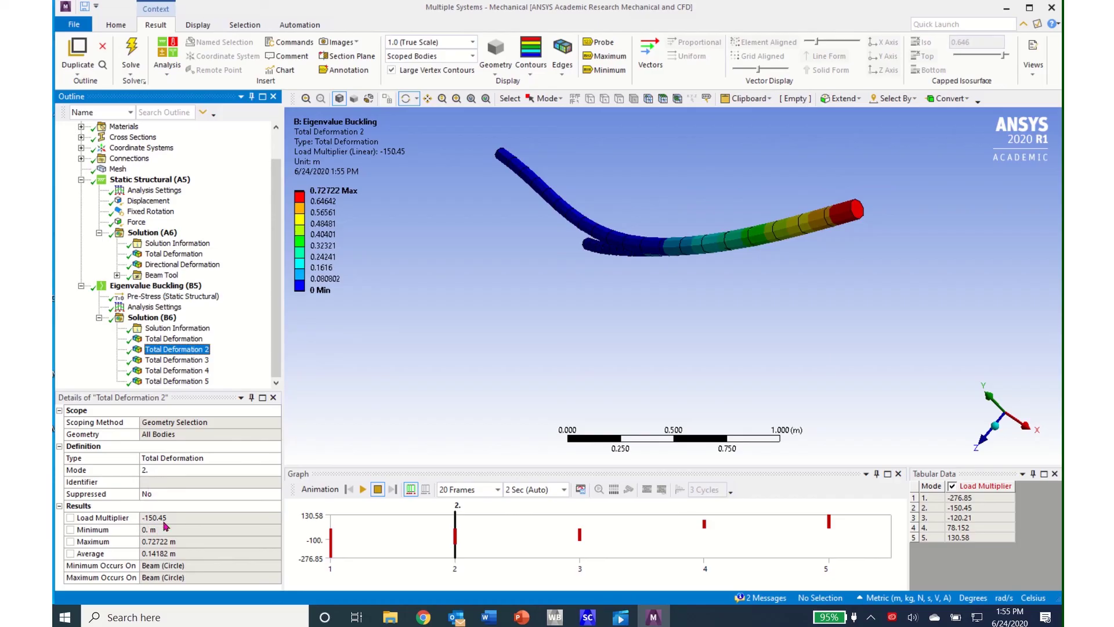
click(181, 360)
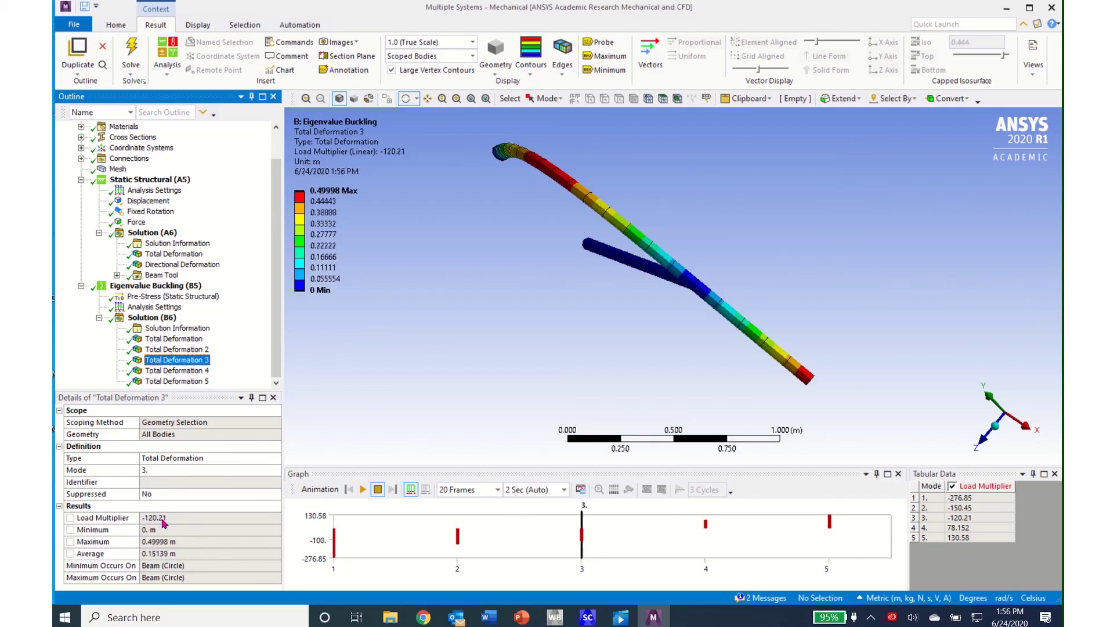
drag(674, 286, 751, 314)
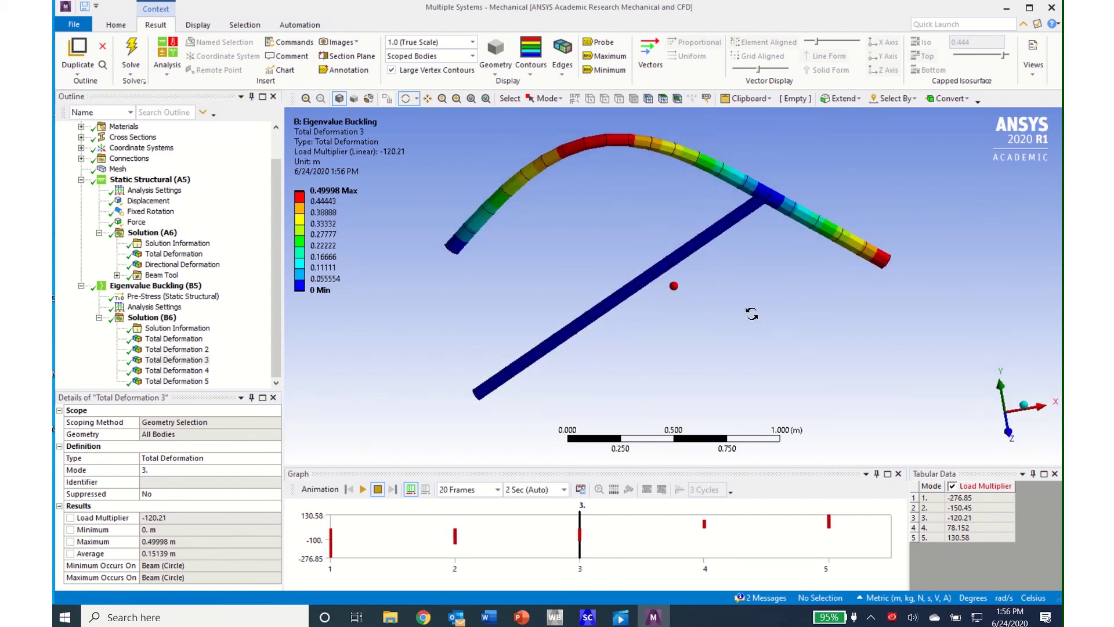
click(185, 371)
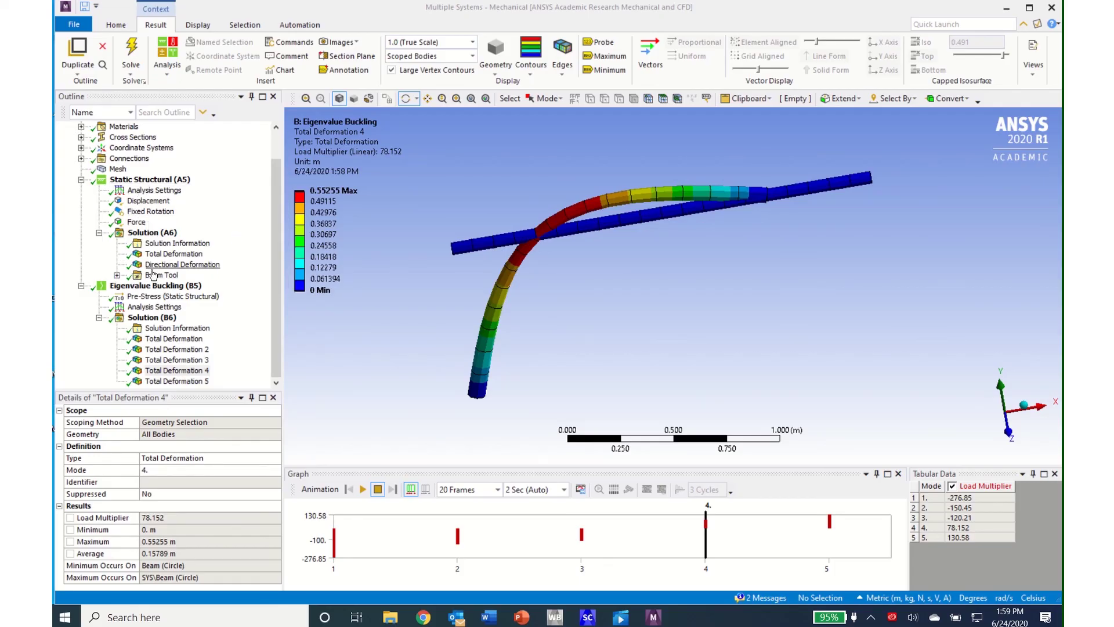
- Examine the Beam Tool's Direct Stress result in the static structural solution, then return to the Total Deformation 4 buckling result
click(116, 275)
click(179, 286)
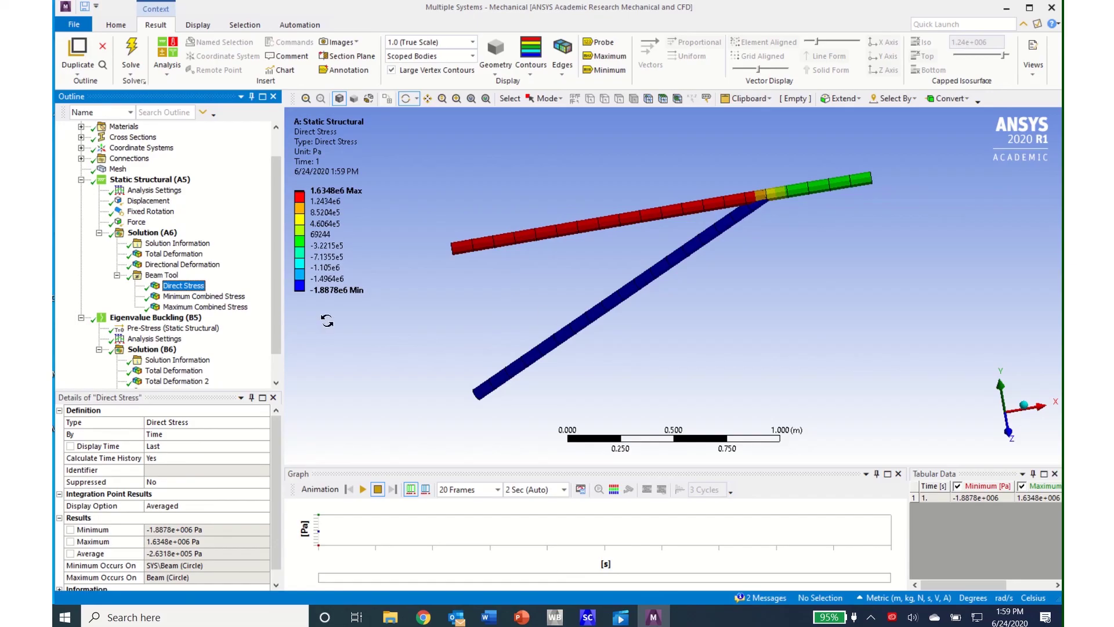
click(321, 293)
mouse_move(315, 299)
scroll(165, 378, down, 1)
click(164, 371)
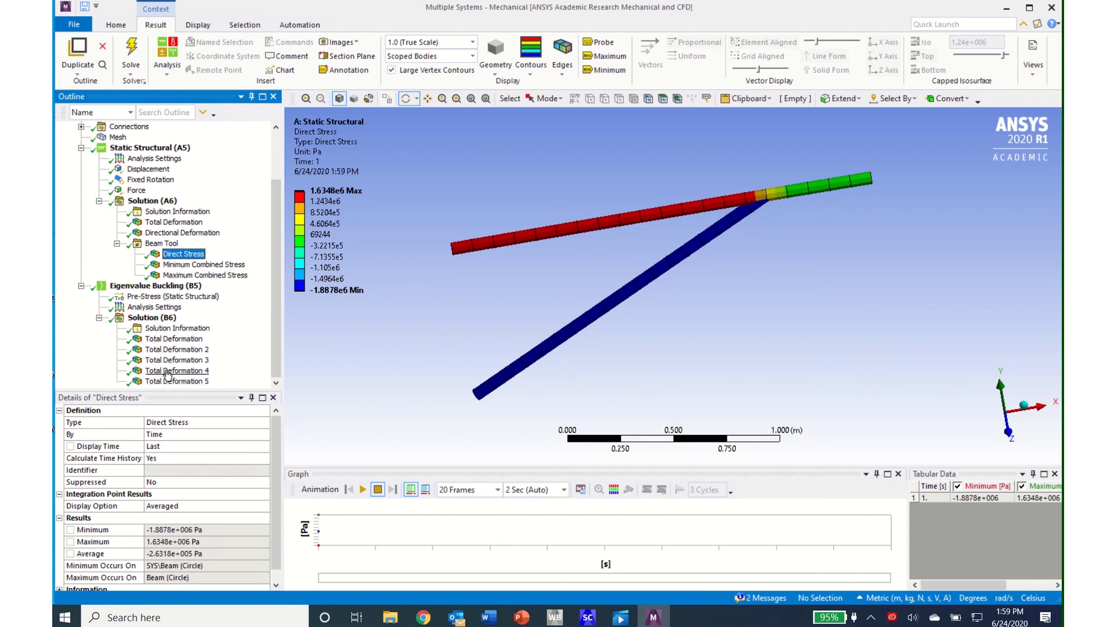